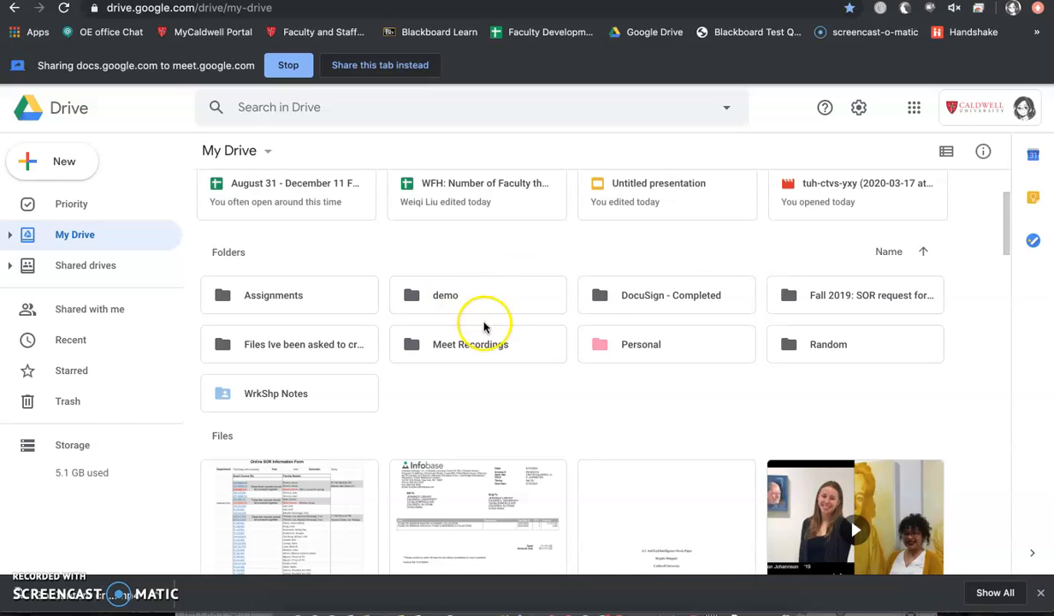
Step: Open the Meet Recordings folder and try to download the Bb Content creation video
{"action": "left_click", "coordinate": [481, 354]}
{"action": "double_click", "coordinate": [484, 357]}
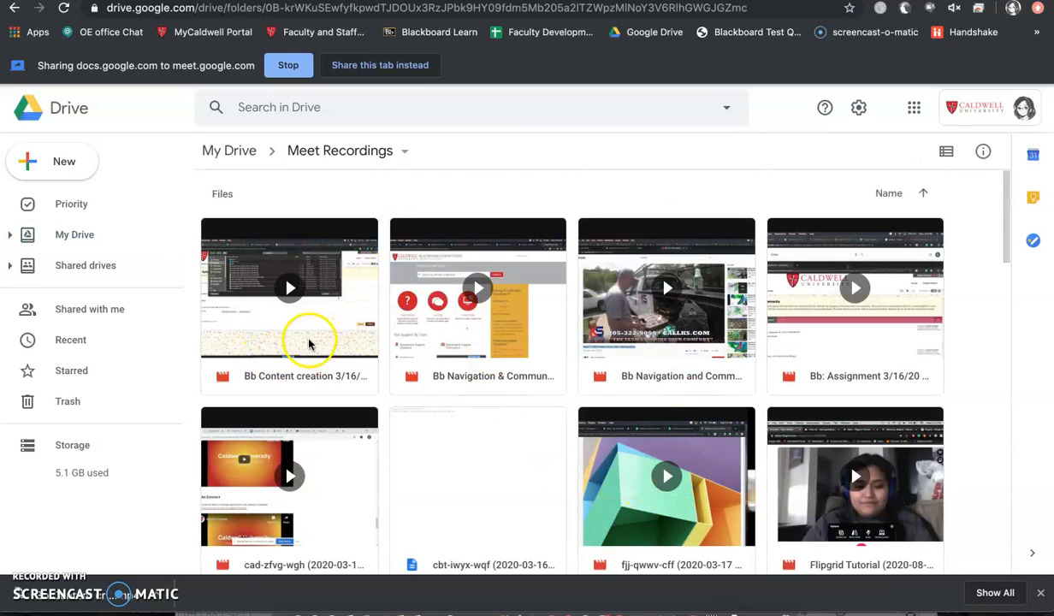
{"action": "right_click", "coordinate": [306, 341]}
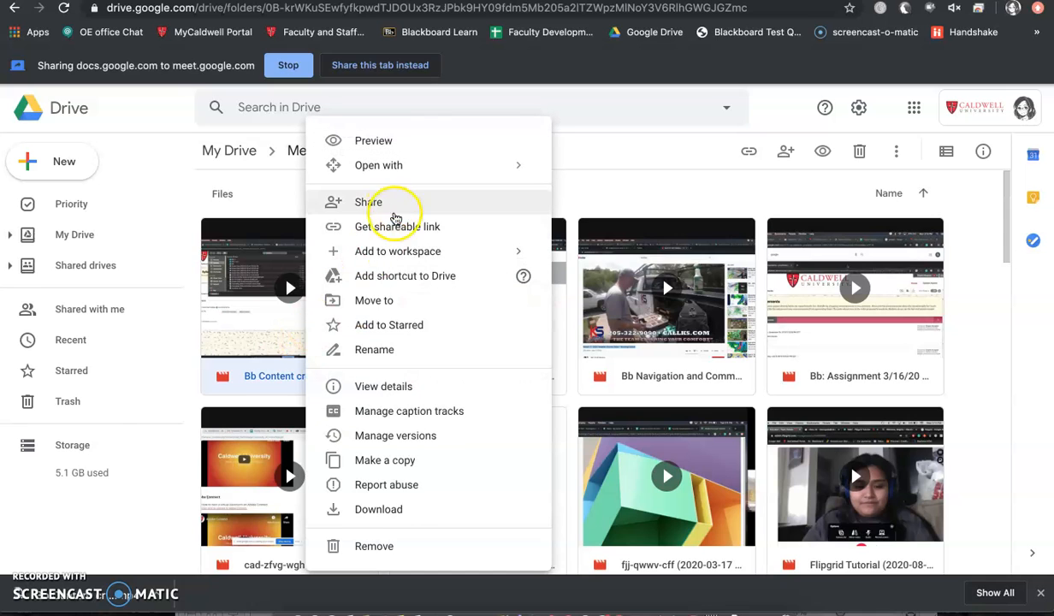
{"action": "left_click", "coordinate": [392, 517]}
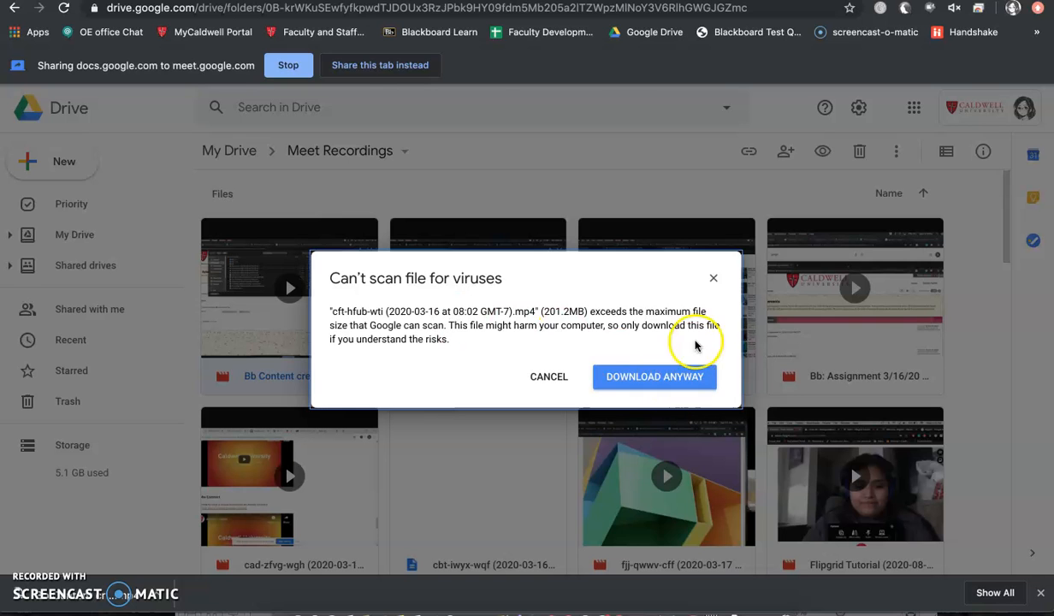
{"action": "left_click", "coordinate": [712, 282]}
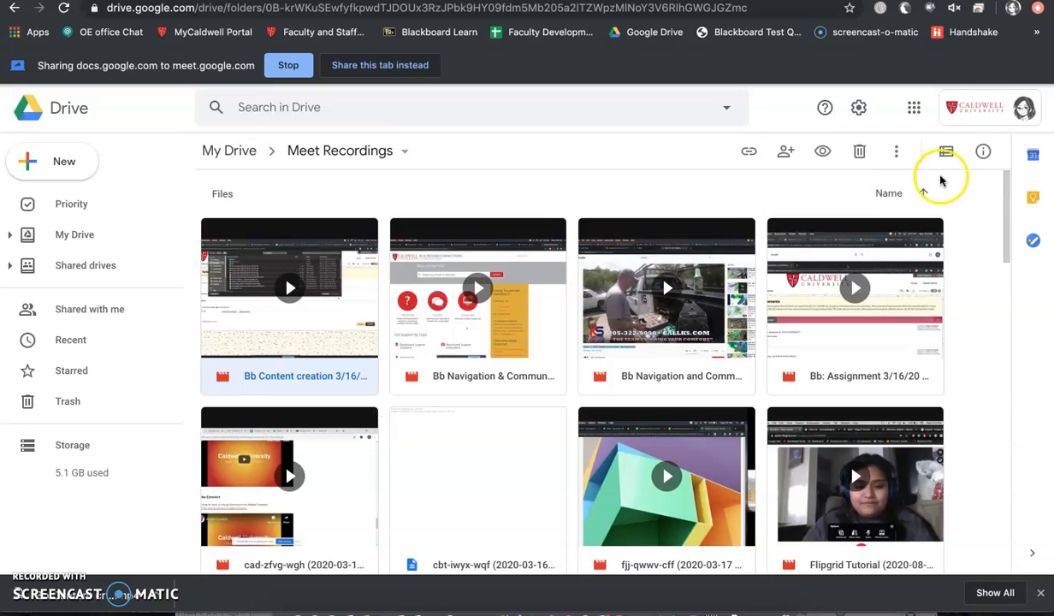
Step: Switch from Google Drive to YouTube and start a new video upload
{"action": "left_click", "coordinate": [913, 108]}
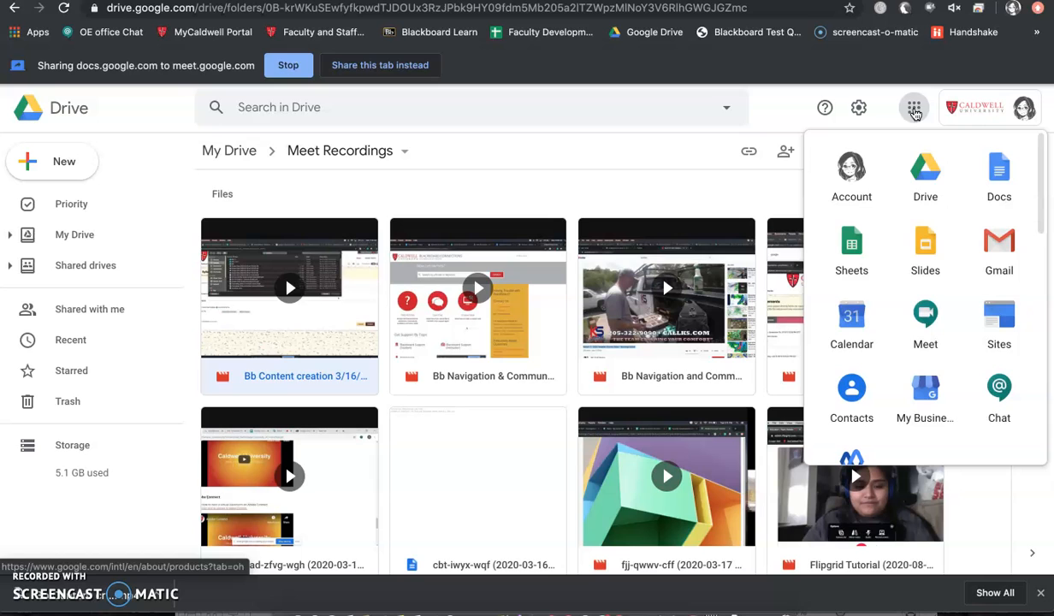
{"action": "scroll", "coordinate": [926, 299], "scroll_direction": "down", "scroll_amount": 5}
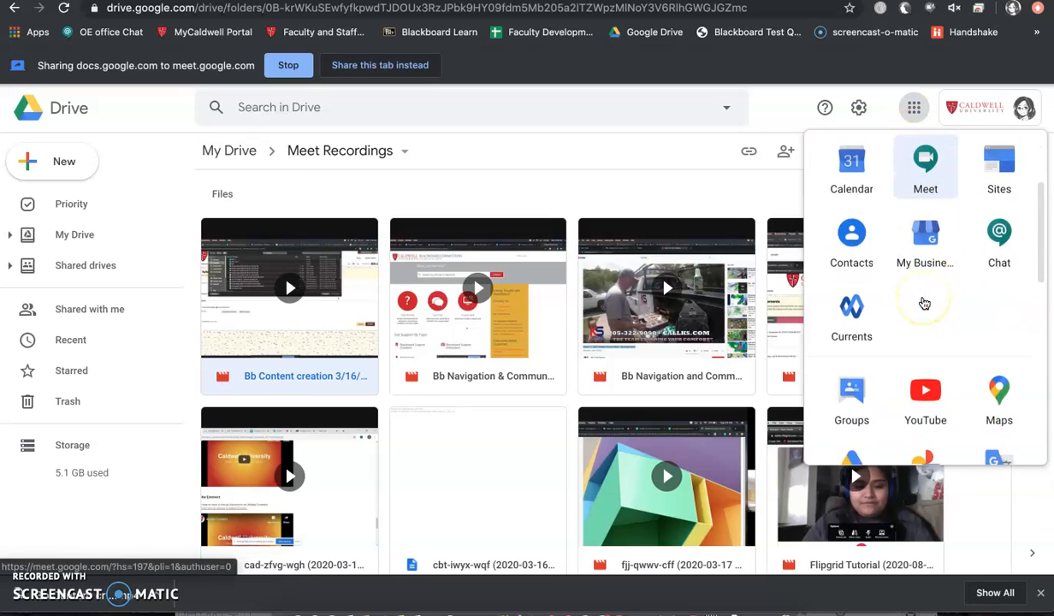
{"action": "scroll", "coordinate": [924, 303], "scroll_direction": "down", "scroll_amount": 1}
{"action": "left_click", "coordinate": [930, 258]}
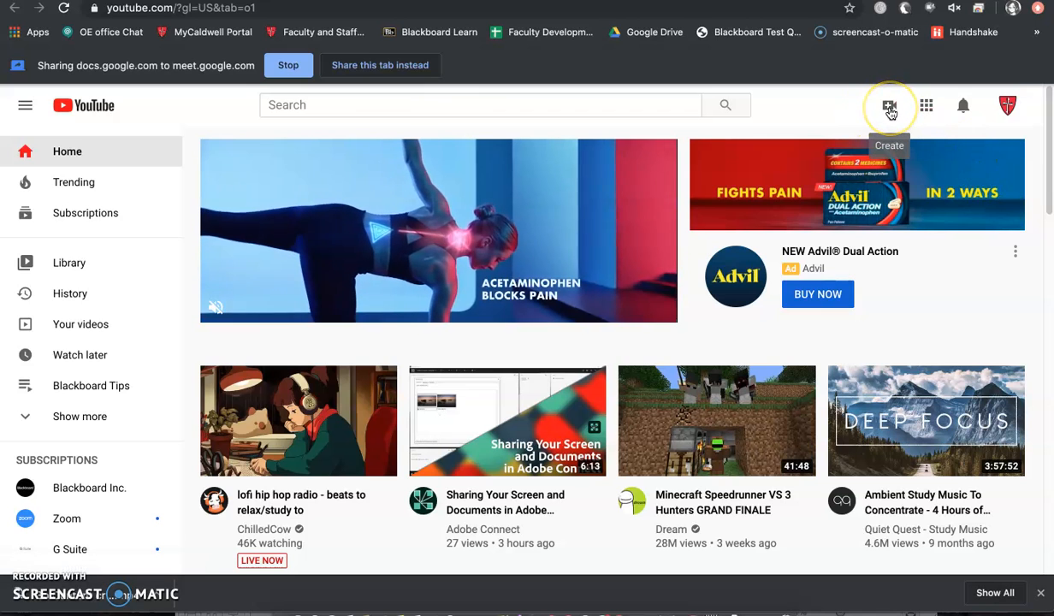
{"action": "left_click", "coordinate": [890, 109]}
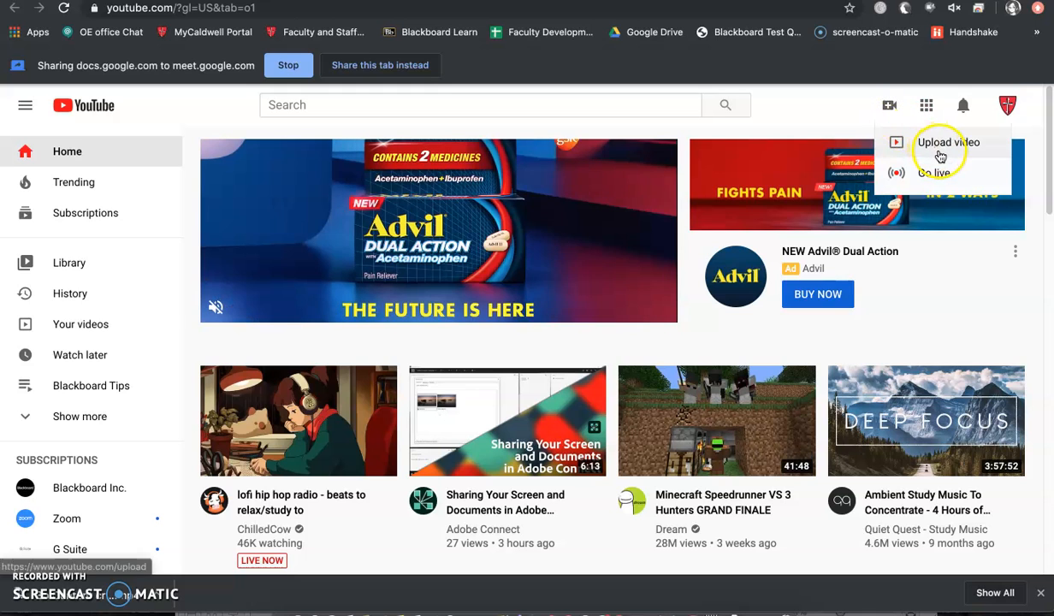
{"action": "left_click", "coordinate": [941, 154]}
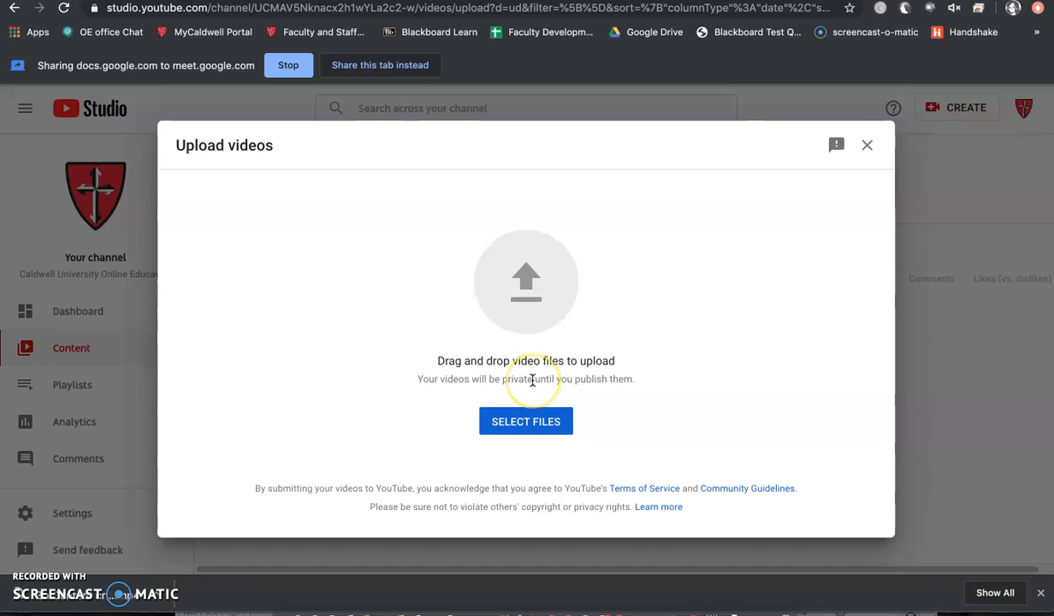
Step: Upload Google Hangout Meet.mp4 from the Screencast-O-Matic folder in Documents
{"action": "left_click", "coordinate": [514, 432]}
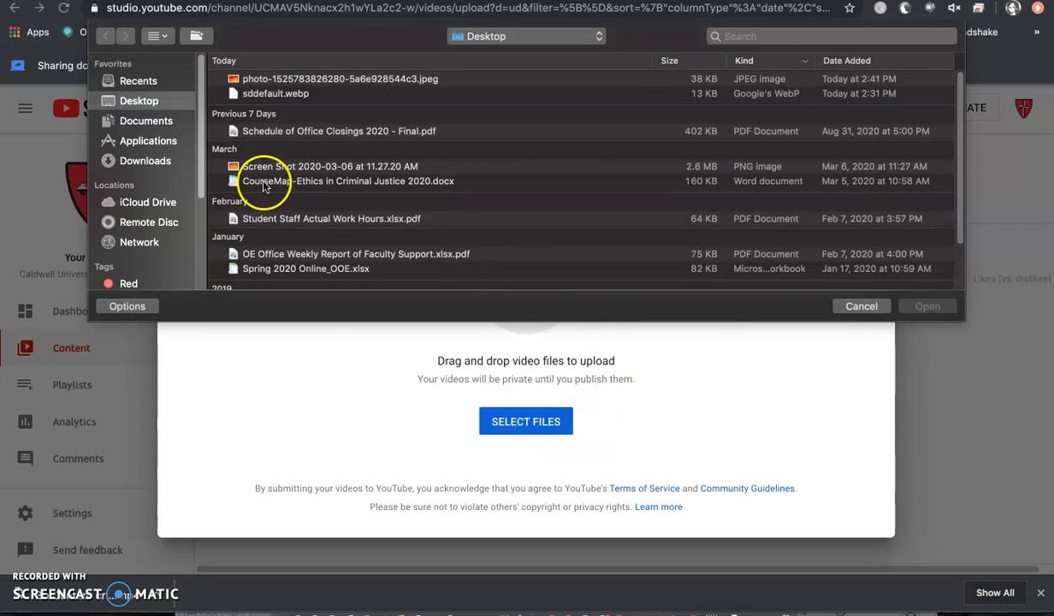
{"action": "left_click", "coordinate": [145, 161]}
{"action": "left_click", "coordinate": [343, 80]}
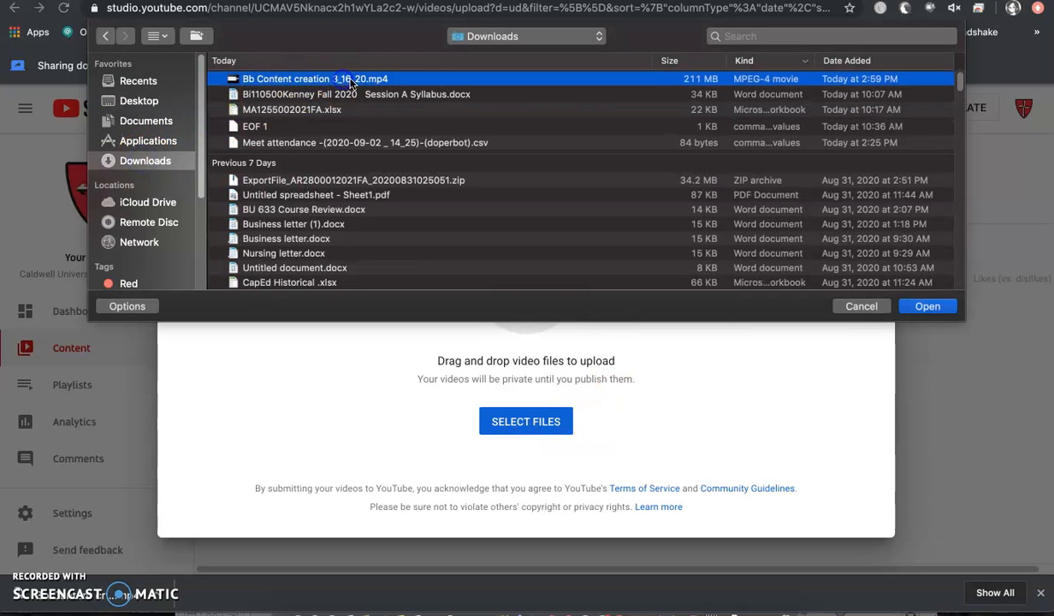
{"action": "left_click", "coordinate": [147, 121]}
{"action": "left_click", "coordinate": [270, 78]}
{"action": "left_click", "coordinate": [927, 307]}
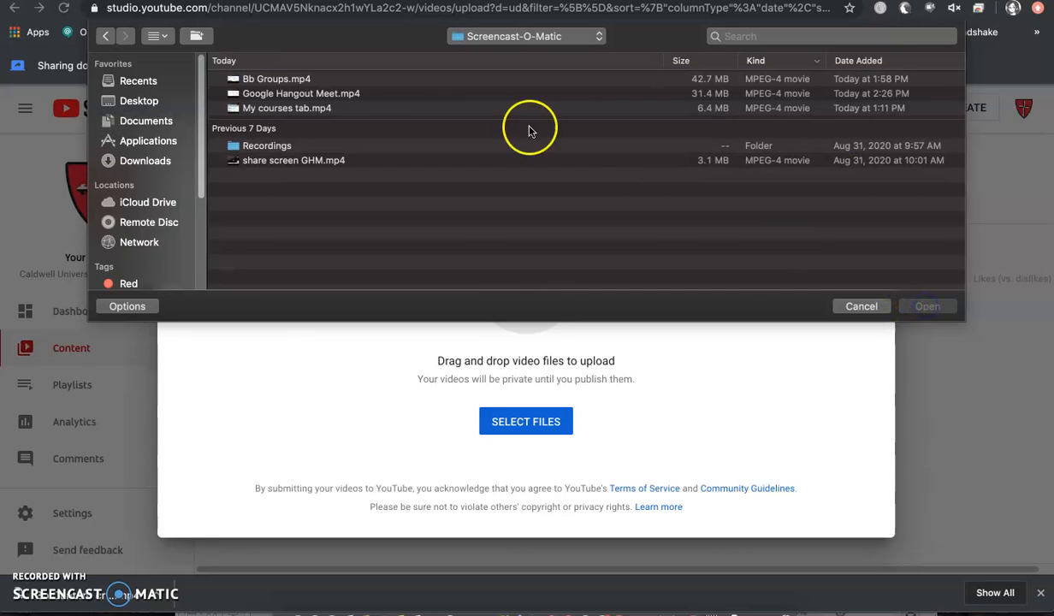
{"action": "left_click", "coordinate": [330, 94]}
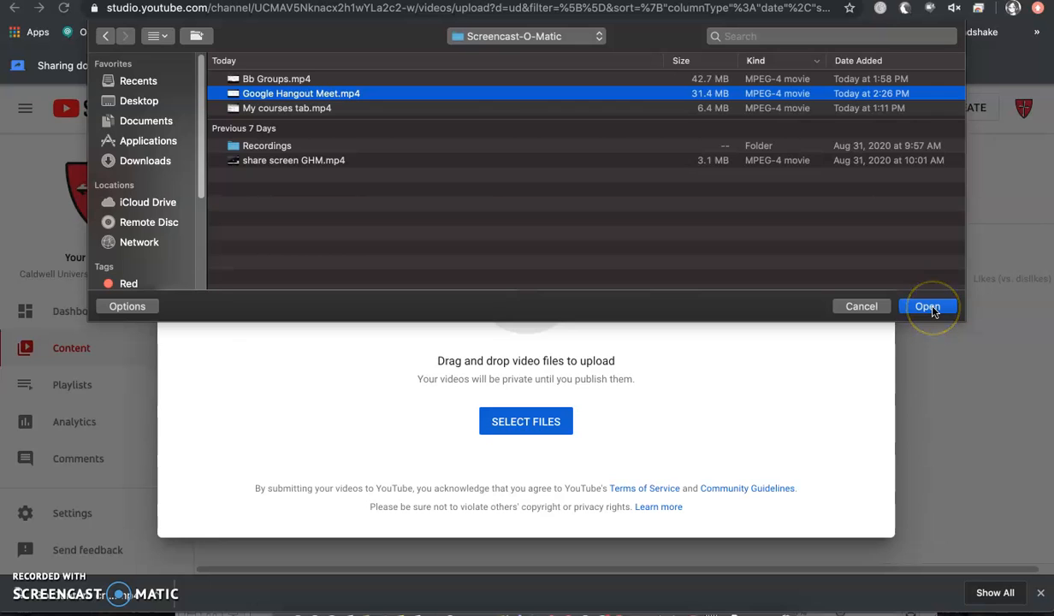
{"action": "left_click", "coordinate": [927, 306]}
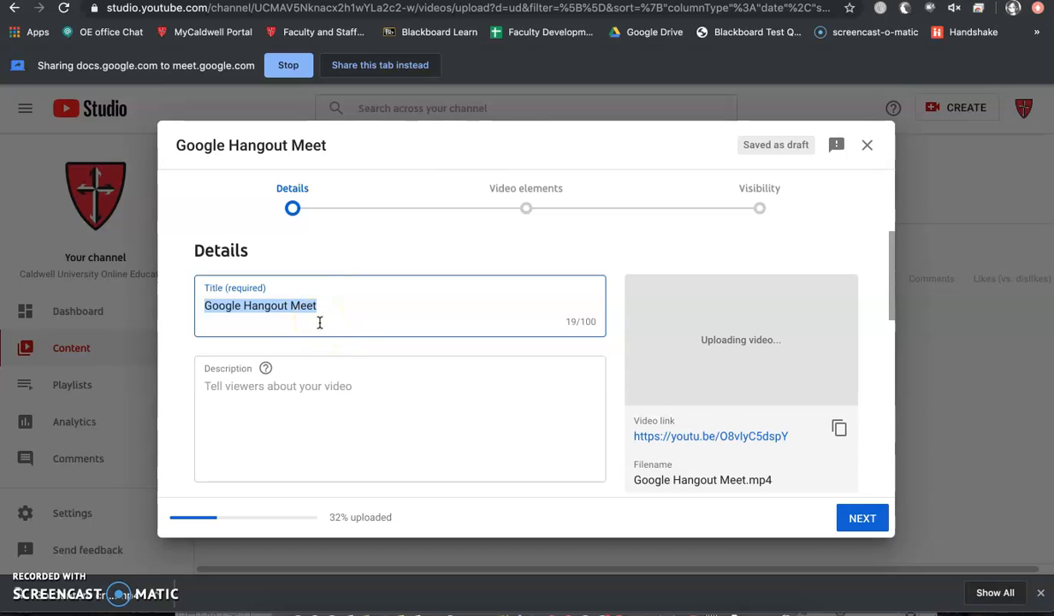
Step: Keep the video title as Google Hangout Meet and open the list of playlists for the video
{"action": "left_click", "coordinate": [360, 303]}
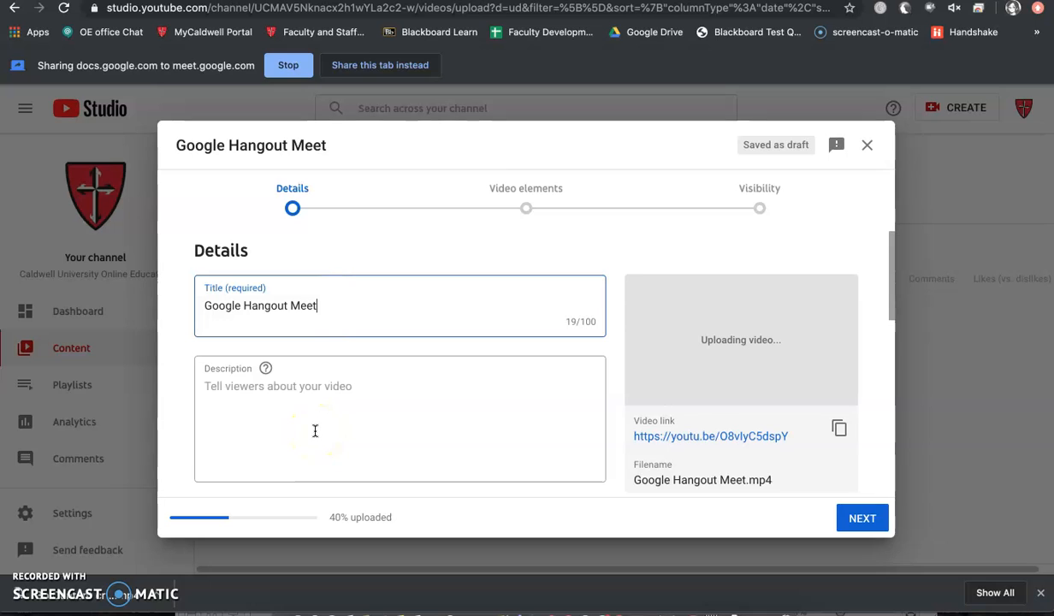
{"action": "scroll", "coordinate": [315, 430], "scroll_direction": "down", "scroll_amount": 2}
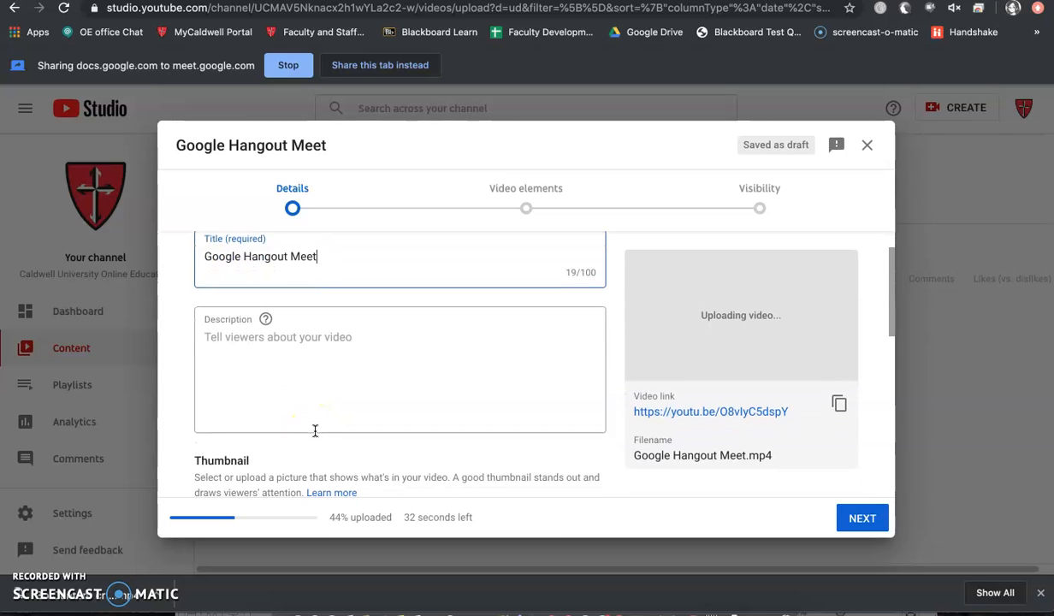
{"action": "scroll", "coordinate": [315, 430], "scroll_direction": "down", "scroll_amount": 5}
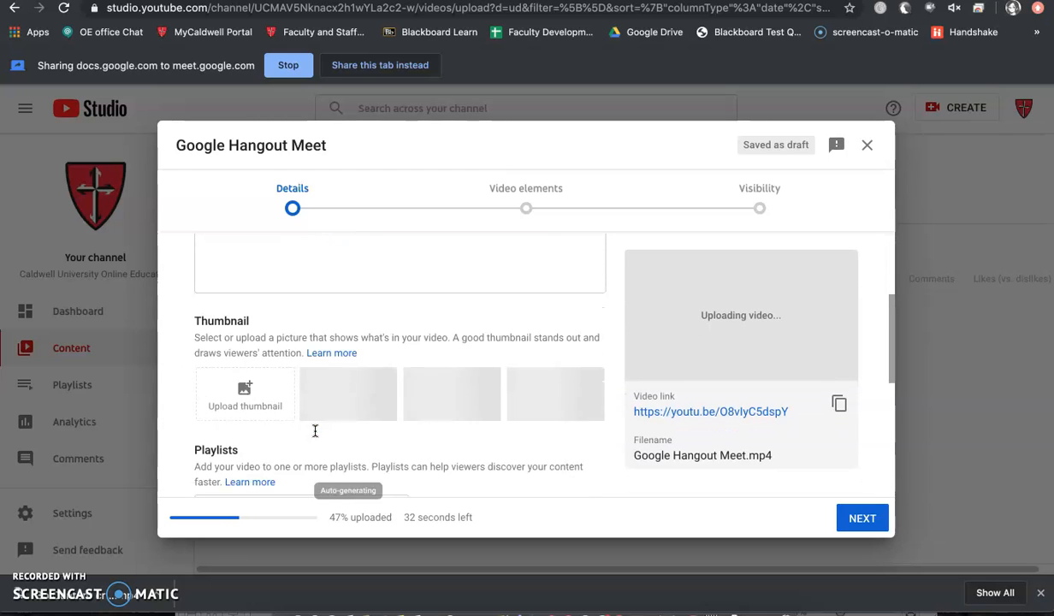
{"action": "scroll", "coordinate": [314, 430], "scroll_direction": "down", "scroll_amount": 2}
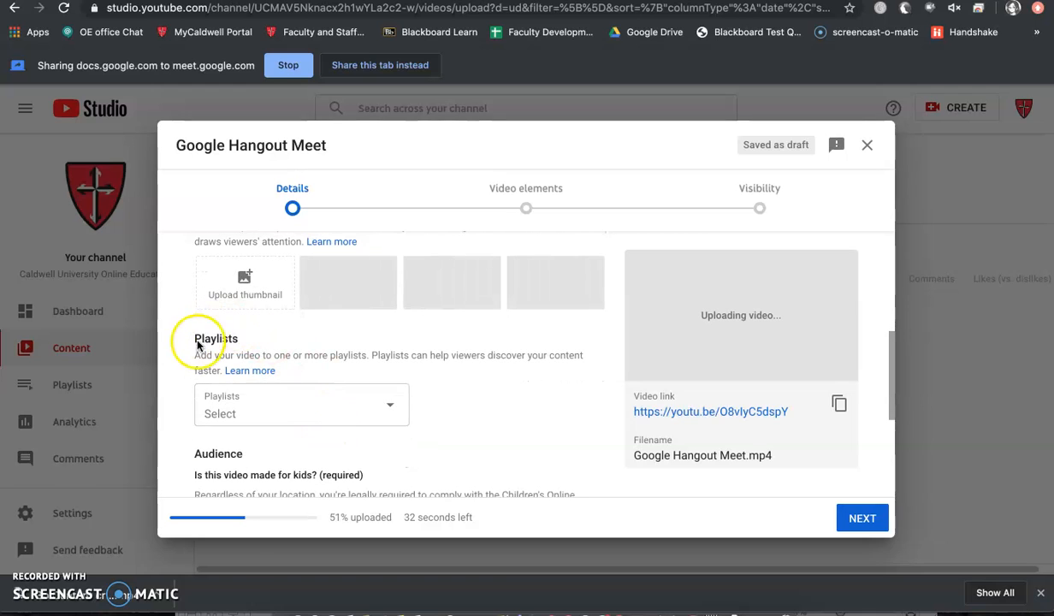
{"action": "left_click", "coordinate": [288, 417]}
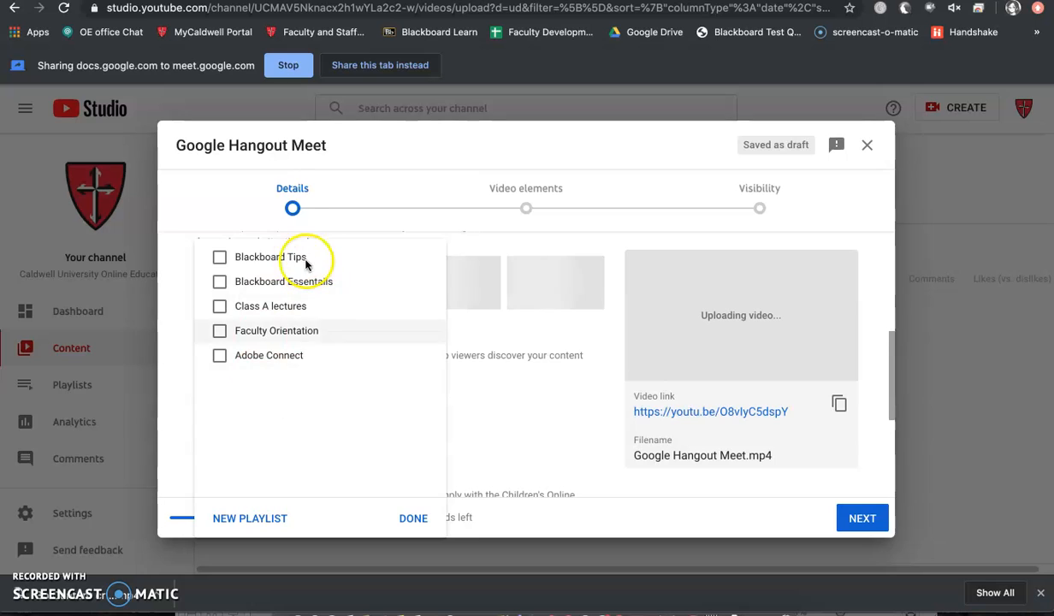
{"action": "left_click", "coordinate": [256, 522]}
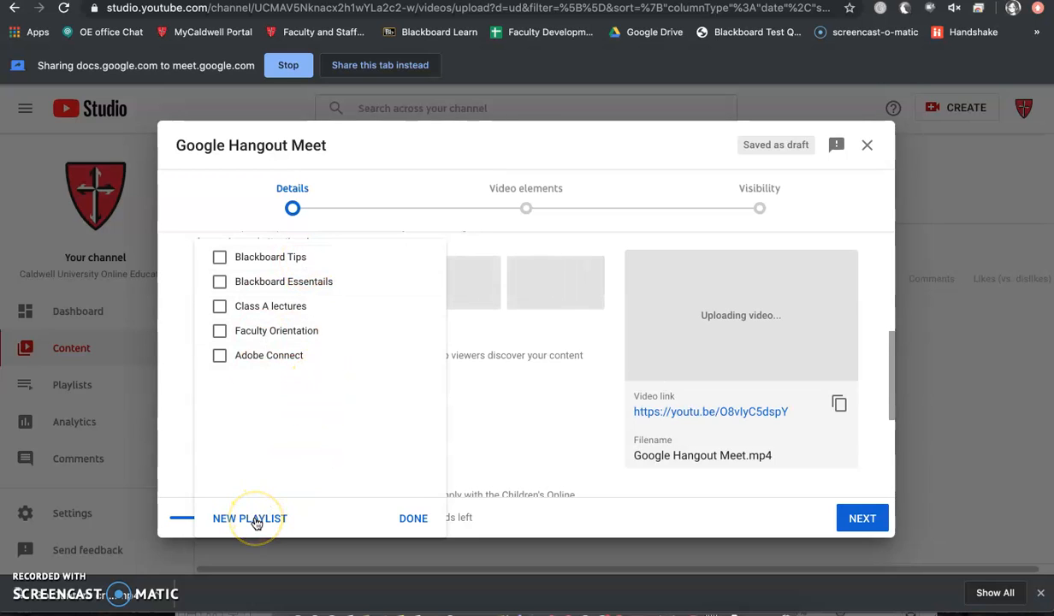
{"action": "left_click", "coordinate": [227, 522]}
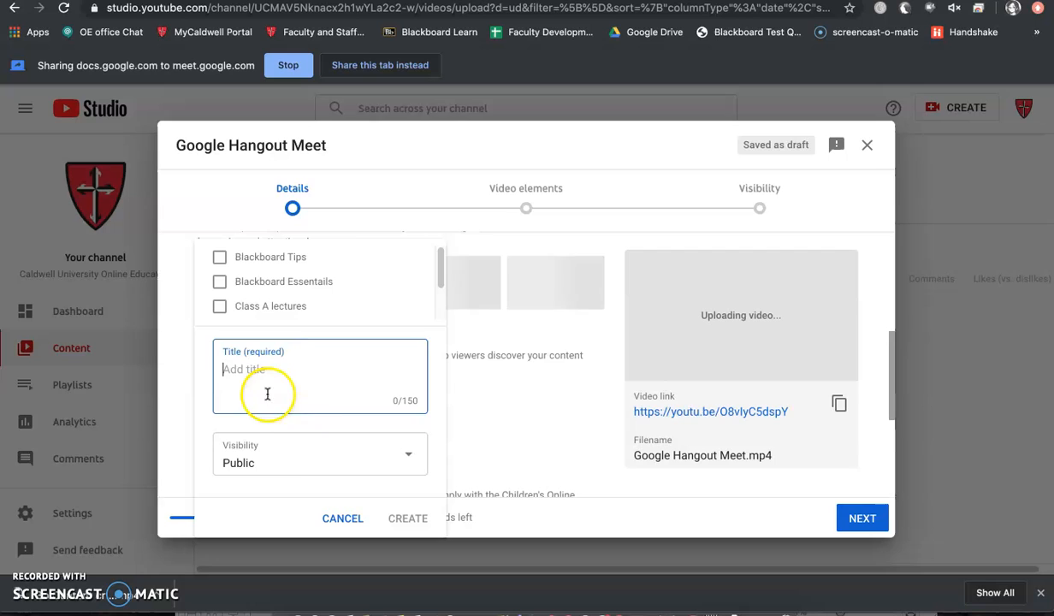
{"action": "left_click", "coordinate": [256, 464]}
{"action": "left_click", "coordinate": [364, 426]}
{"action": "left_click", "coordinate": [347, 519]}
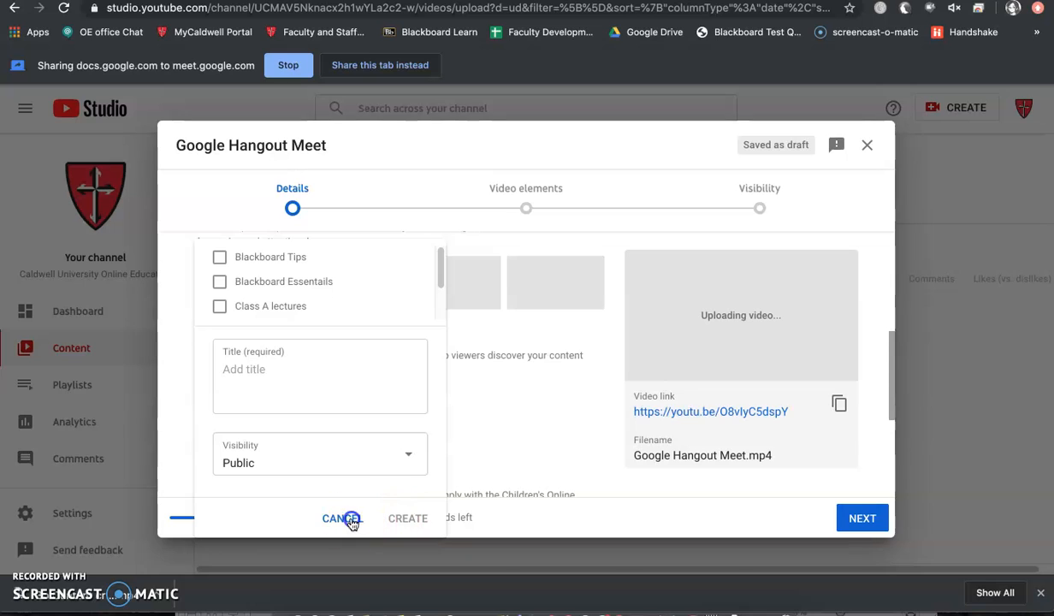
Step: Add the video to the Blackboard Tips playlist and mark it as not made for kids
{"action": "left_click", "coordinate": [219, 260]}
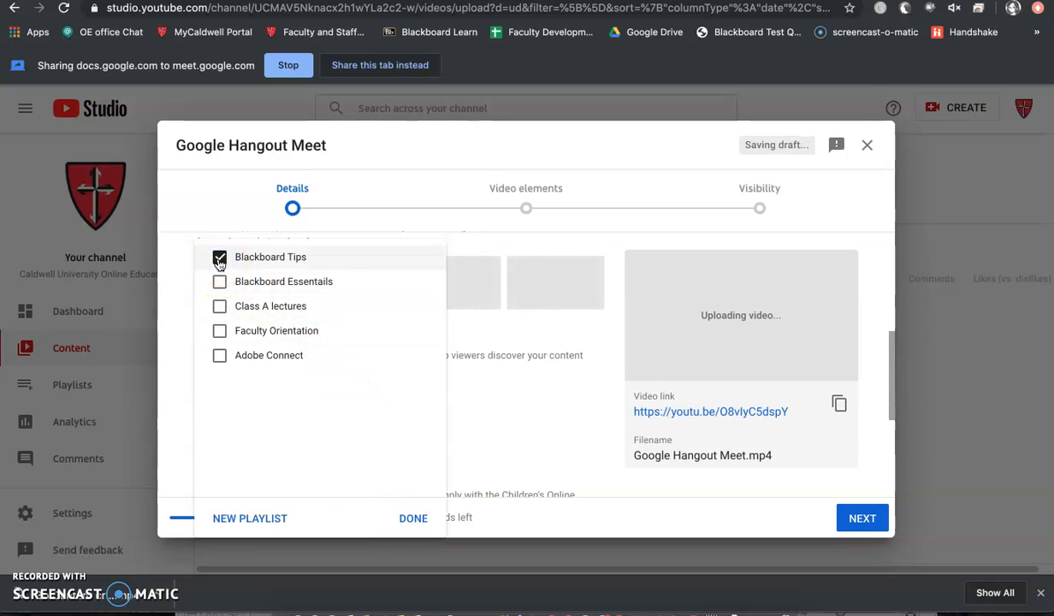
{"action": "left_click", "coordinate": [414, 518]}
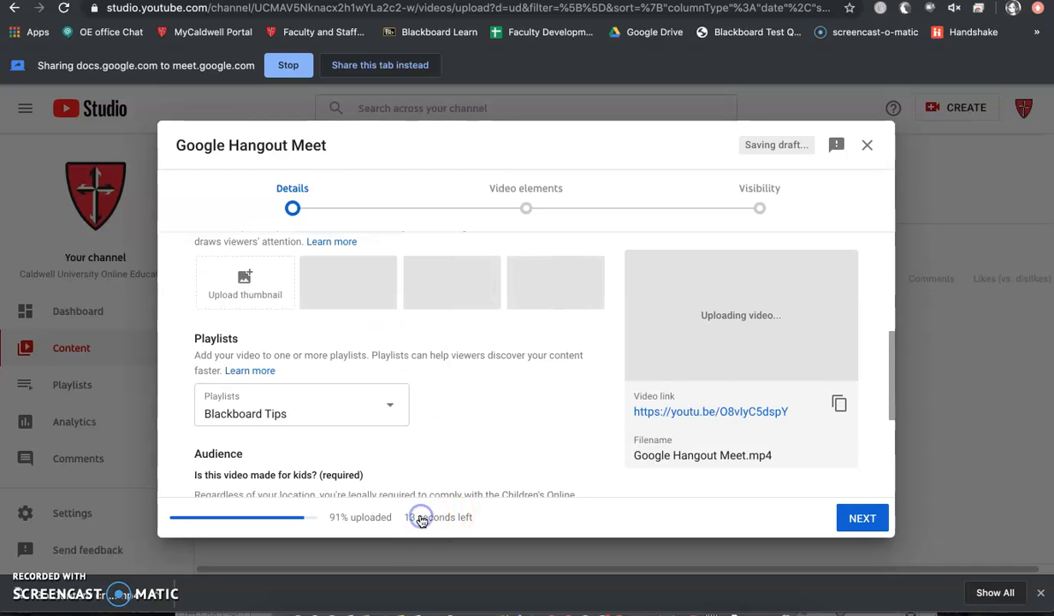
{"action": "scroll", "coordinate": [463, 445], "scroll_direction": "down", "scroll_amount": 3}
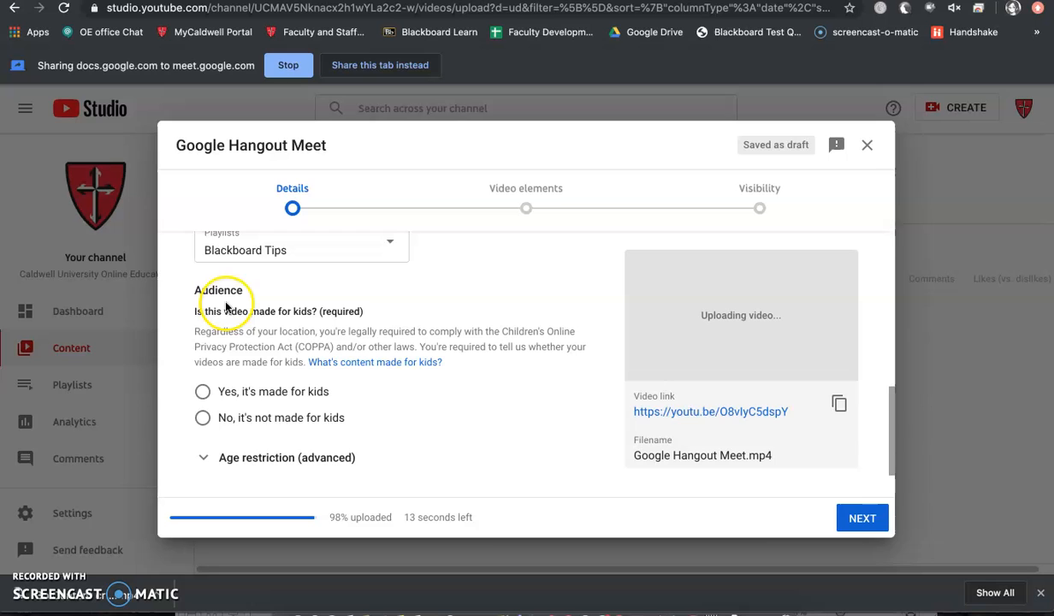
{"action": "left_click", "coordinate": [203, 417]}
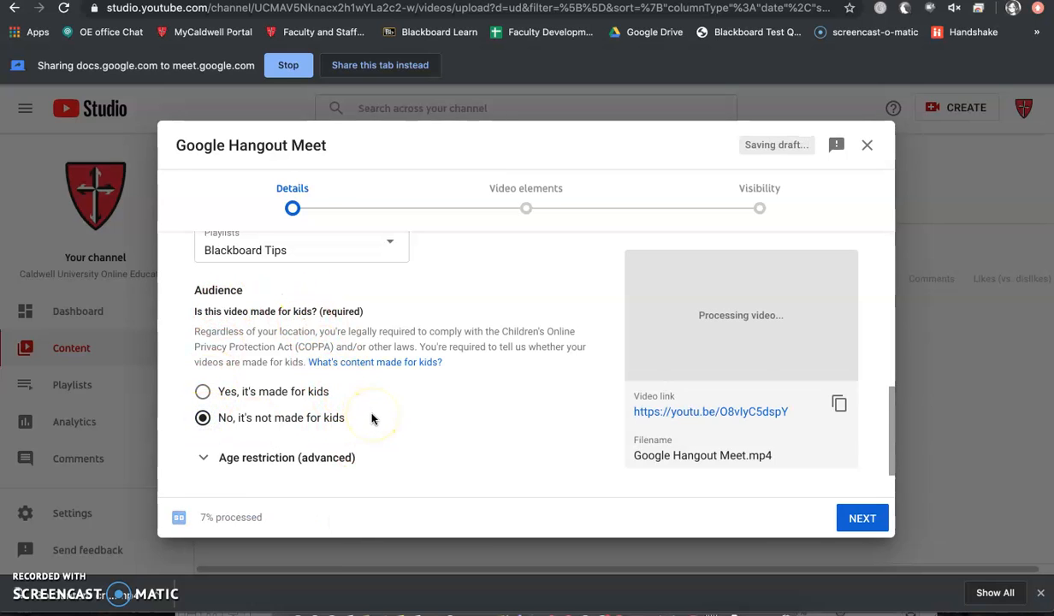
Step: Show the additional video options and set the caption certification to "This content has never aired on television in the U.S."
{"action": "scroll", "coordinate": [372, 418], "scroll_direction": "down", "scroll_amount": 2}
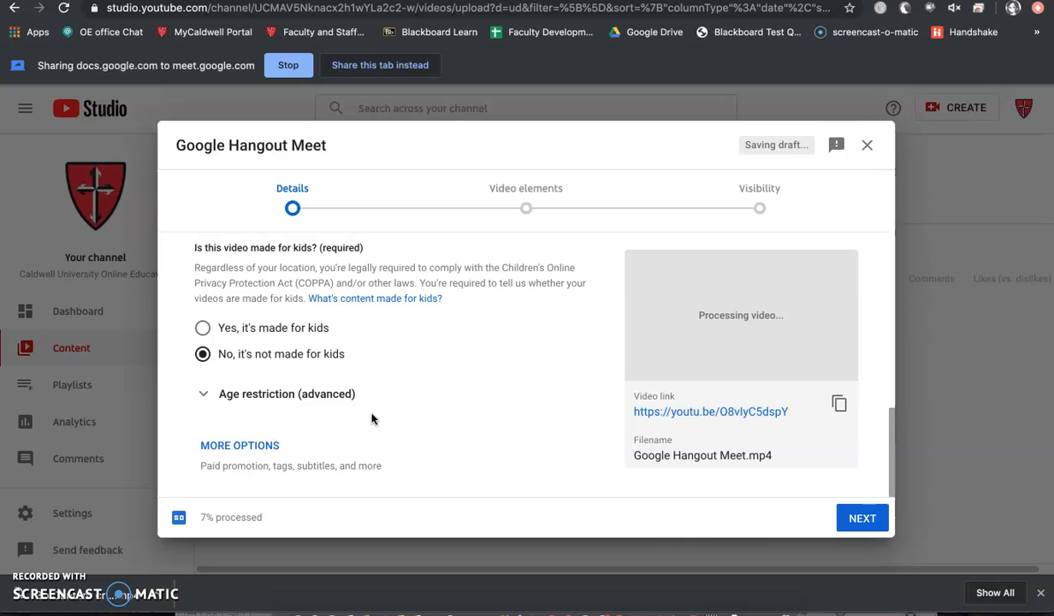
{"action": "left_click", "coordinate": [239, 446]}
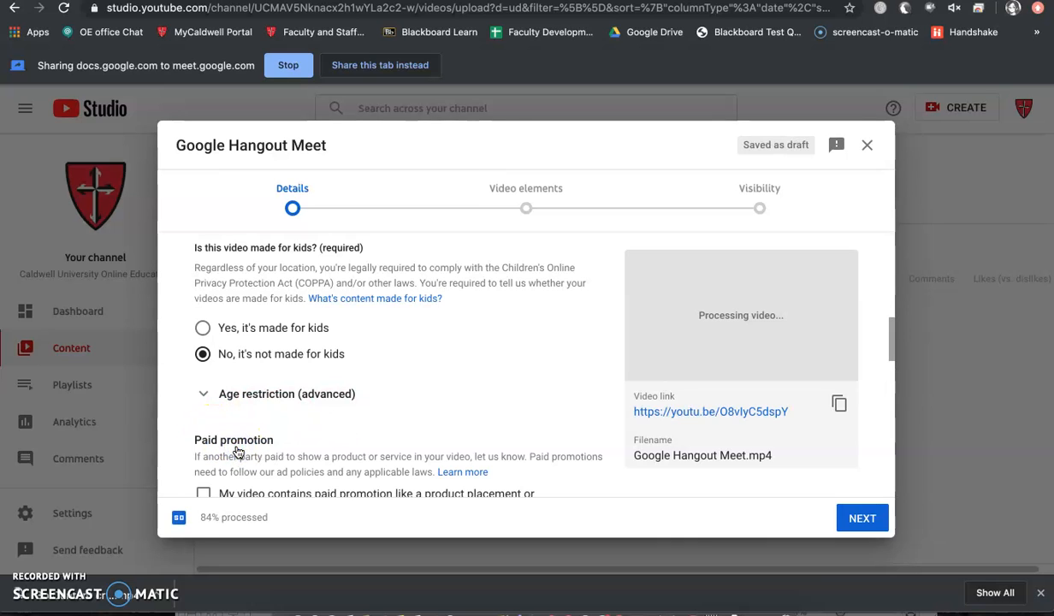
{"action": "scroll", "coordinate": [319, 421], "scroll_direction": "down", "scroll_amount": 2}
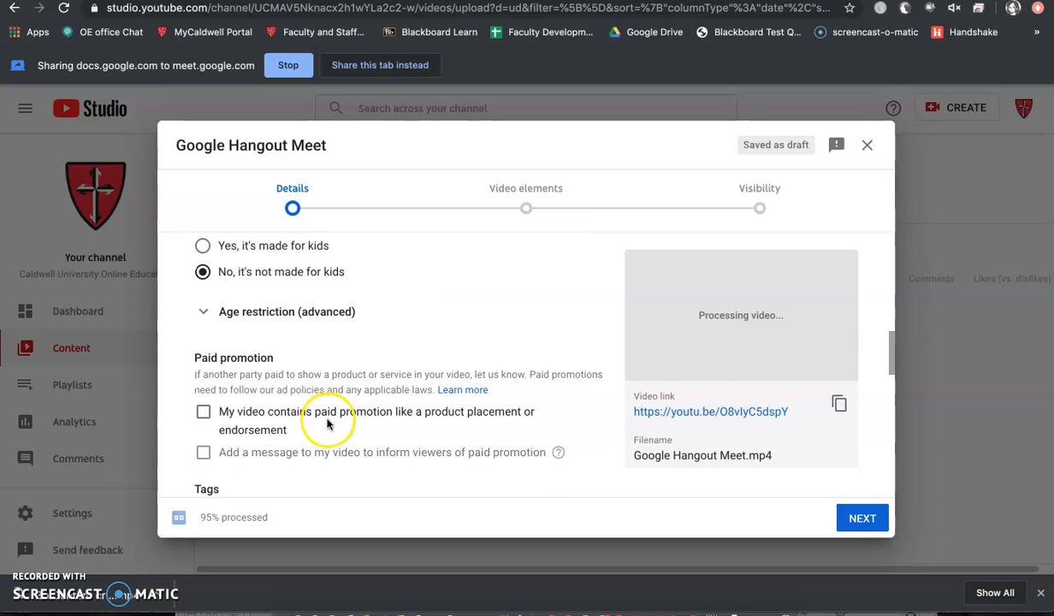
{"action": "scroll", "coordinate": [424, 441], "scroll_direction": "down", "scroll_amount": 4}
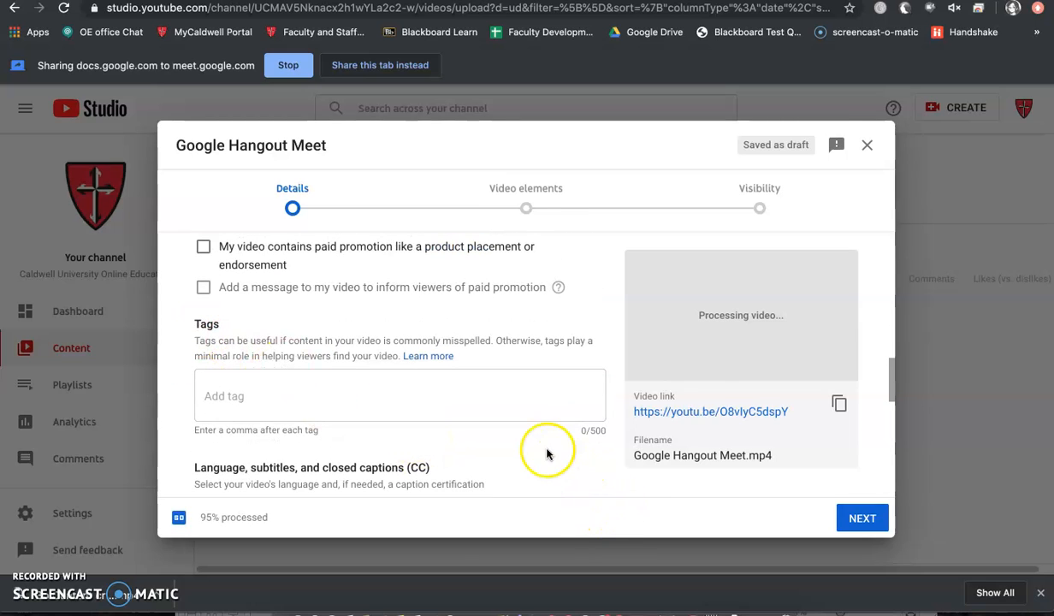
{"action": "scroll", "coordinate": [531, 391], "scroll_direction": "down", "scroll_amount": 4}
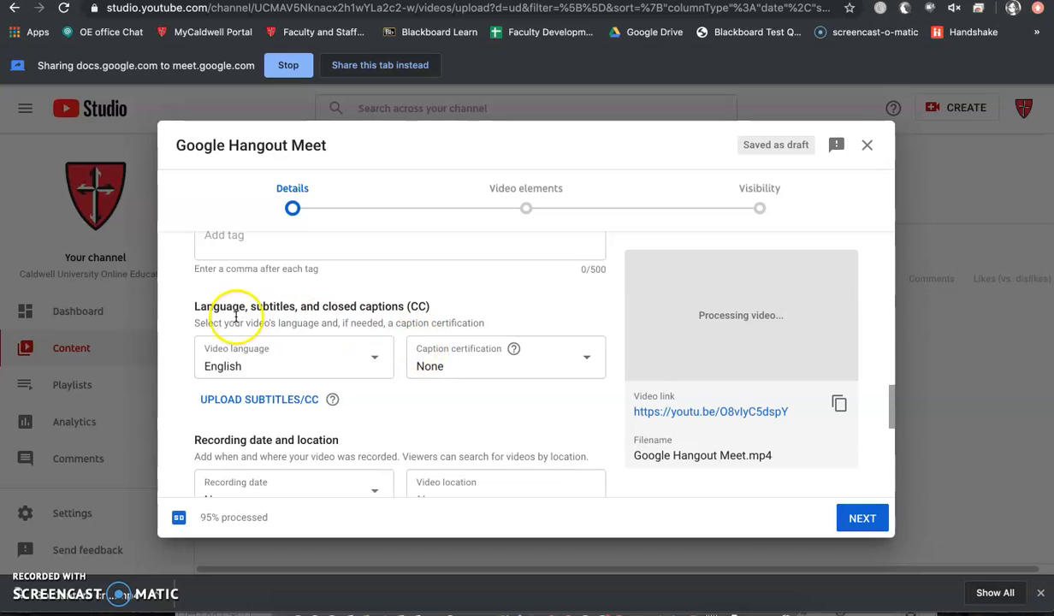
{"action": "left_click", "coordinate": [488, 369]}
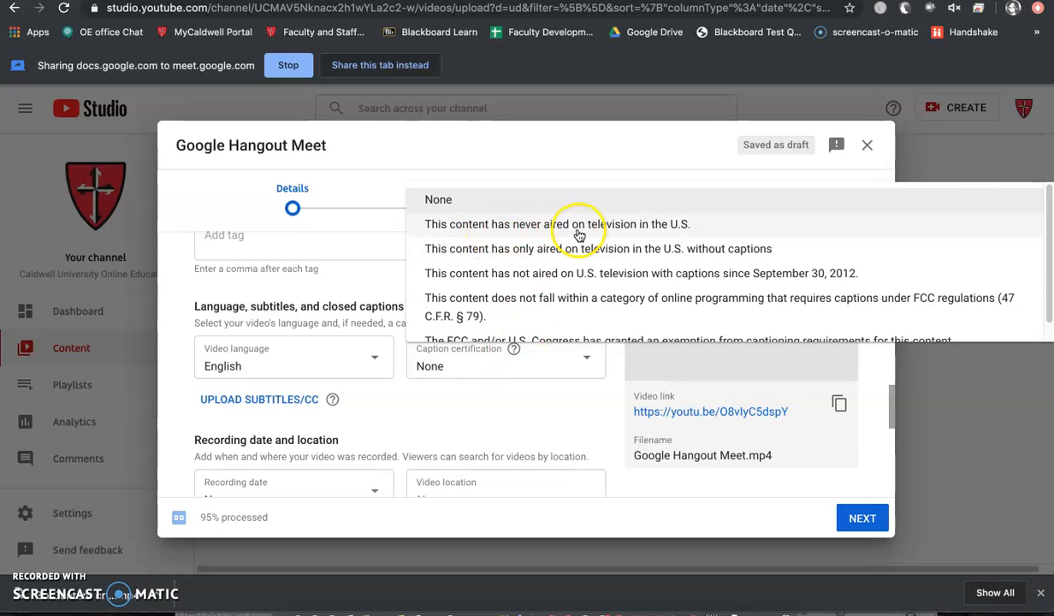
{"action": "left_click", "coordinate": [655, 228]}
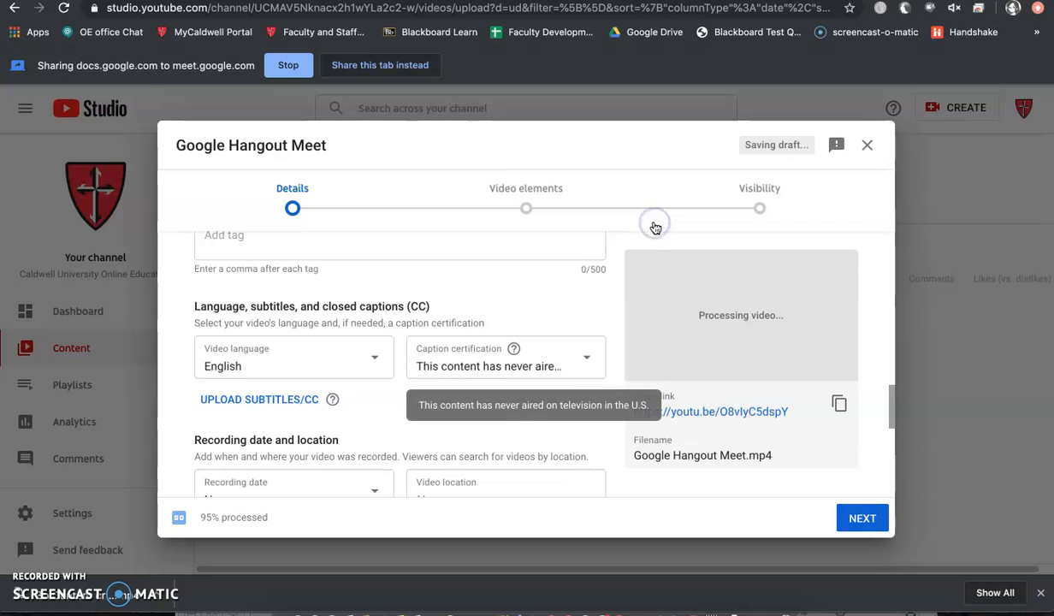
{"action": "scroll", "coordinate": [544, 425], "scroll_direction": "down", "scroll_amount": 5}
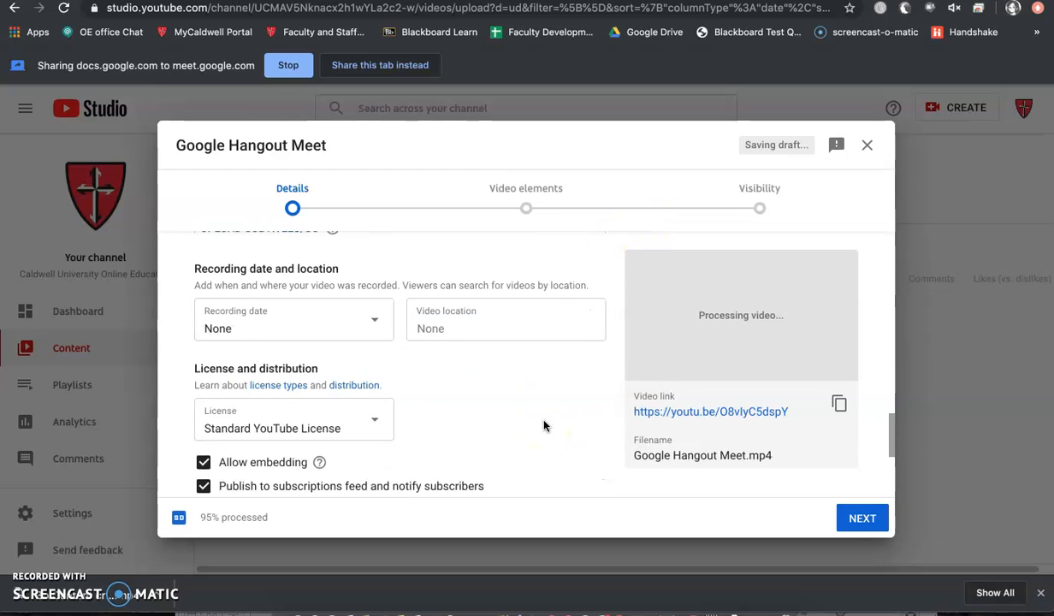
{"action": "scroll", "coordinate": [544, 425], "scroll_direction": "up", "scroll_amount": 3}
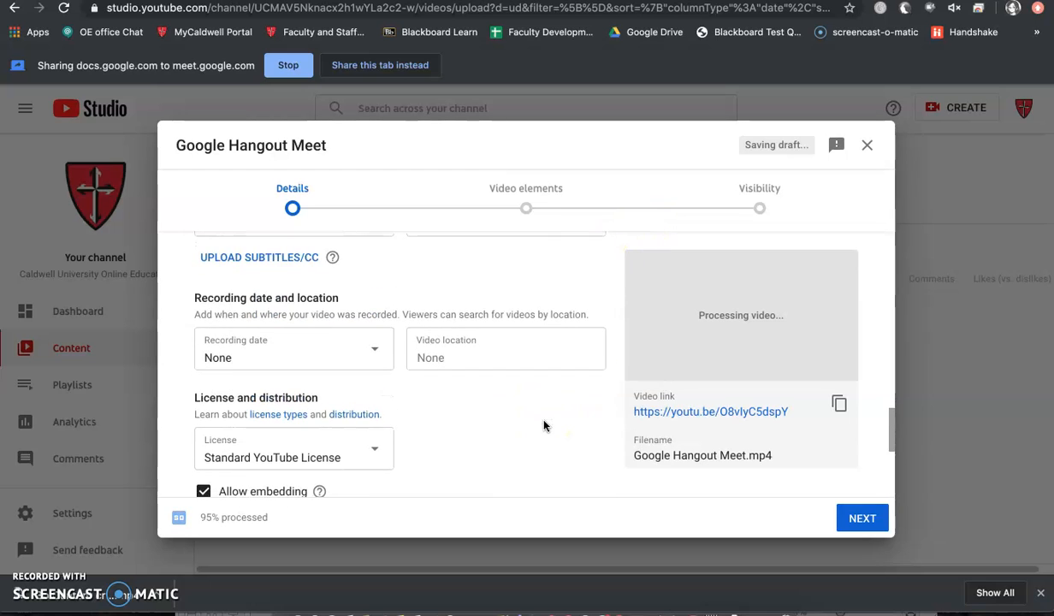
Step: Skip the video elements, save the Google Hangout Meet video with Unlisted visibility and dismiss the video processing notice
{"action": "left_click", "coordinate": [860, 518]}
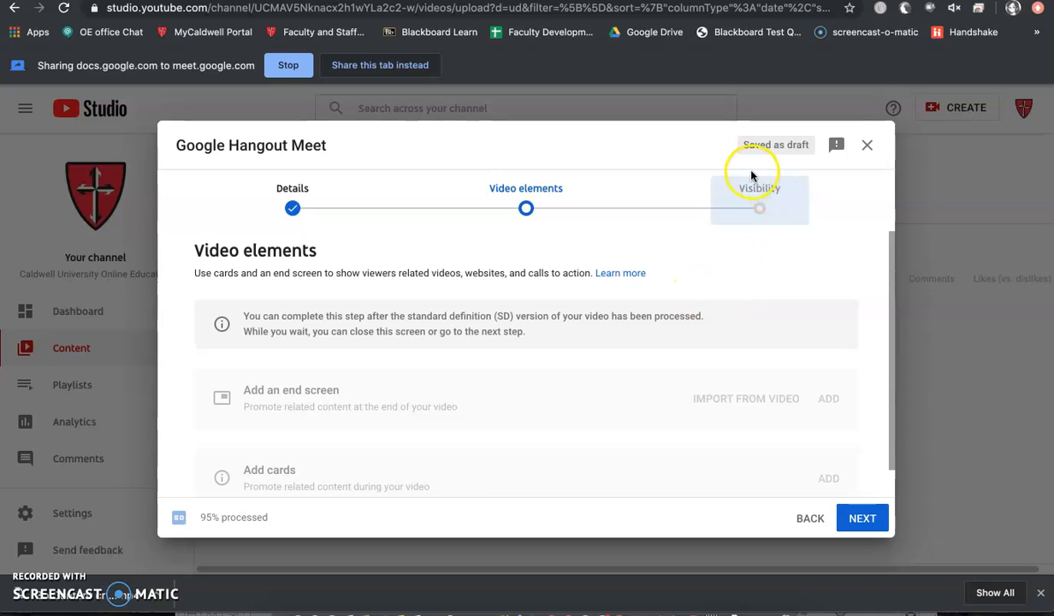
{"action": "left_click", "coordinate": [873, 523]}
{"action": "scroll", "coordinate": [446, 291], "scroll_direction": "down", "scroll_amount": 1}
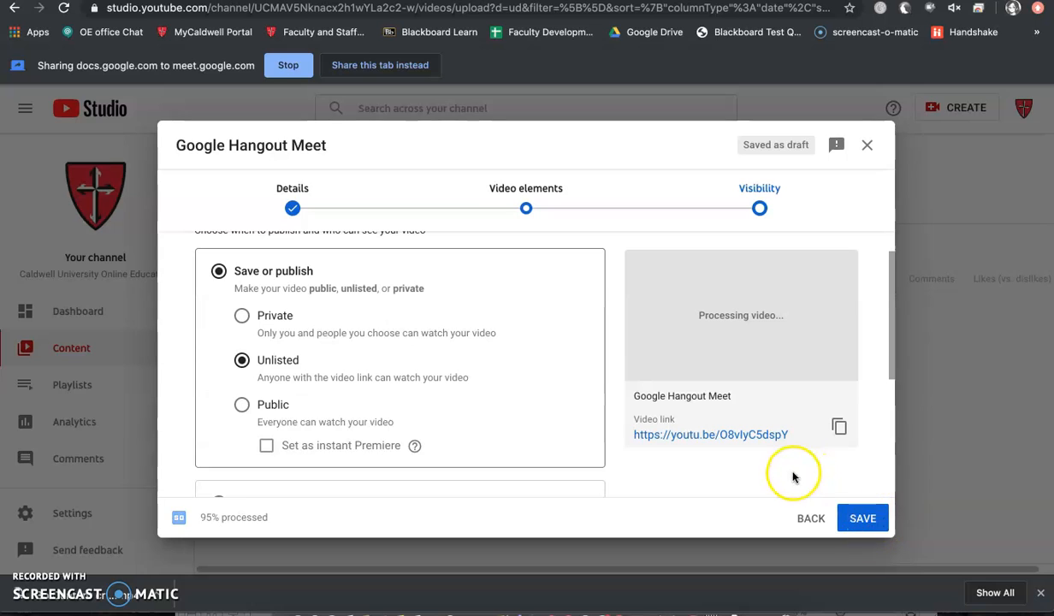
{"action": "left_click", "coordinate": [866, 519]}
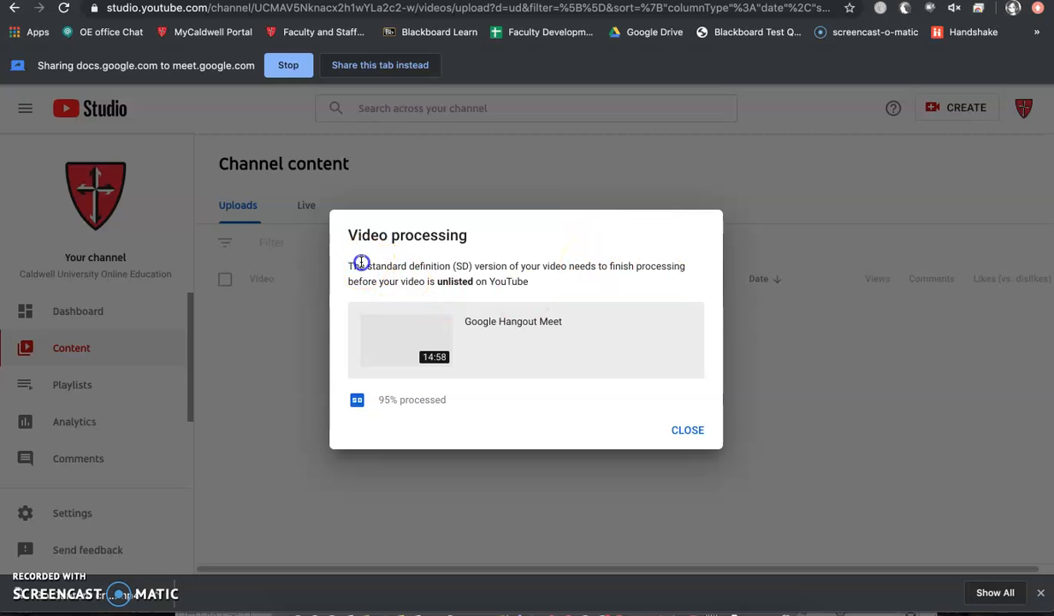
{"action": "left_click_drag", "start_coordinate": [361, 263], "coordinate": [599, 272]}
{"action": "left_click", "coordinate": [552, 279]}
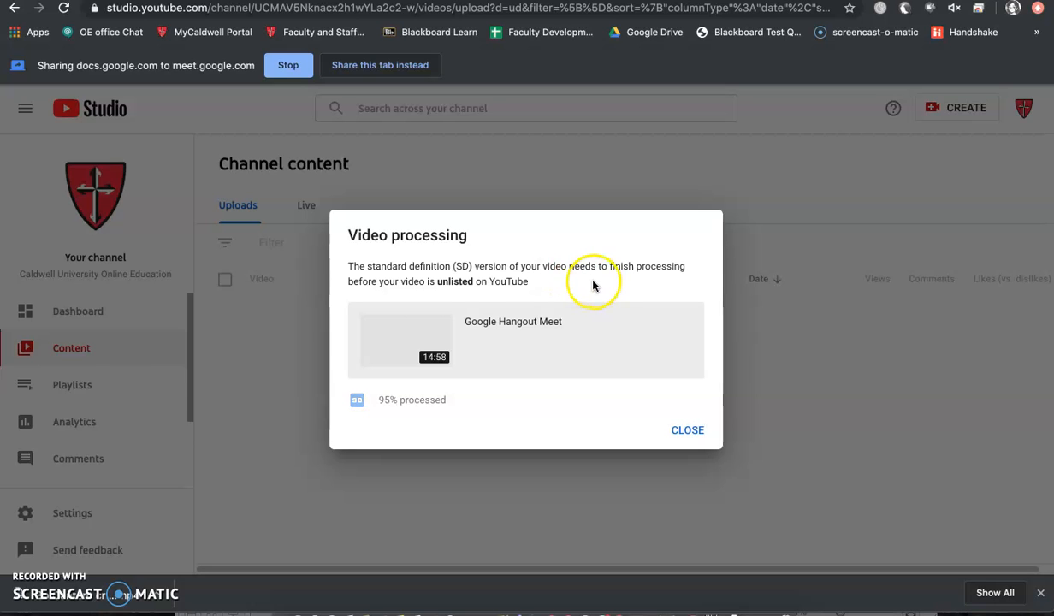
{"action": "left_click", "coordinate": [689, 433]}
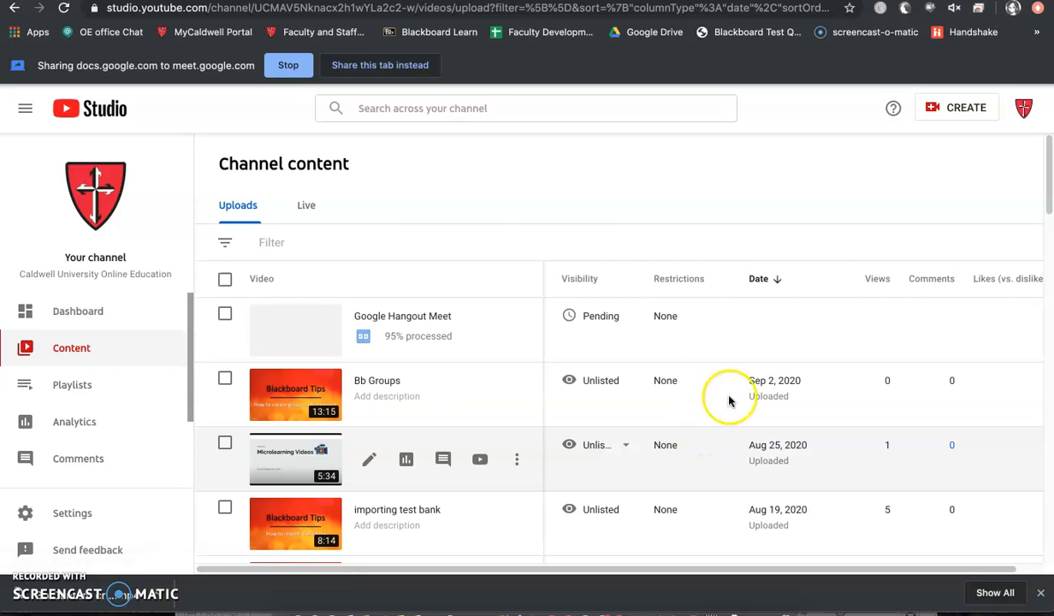
Step: Review the uploaded videos in the channel content list and check the visibility of the Google Hangout Meet video
{"action": "mouse_move", "coordinate": [622, 344]}
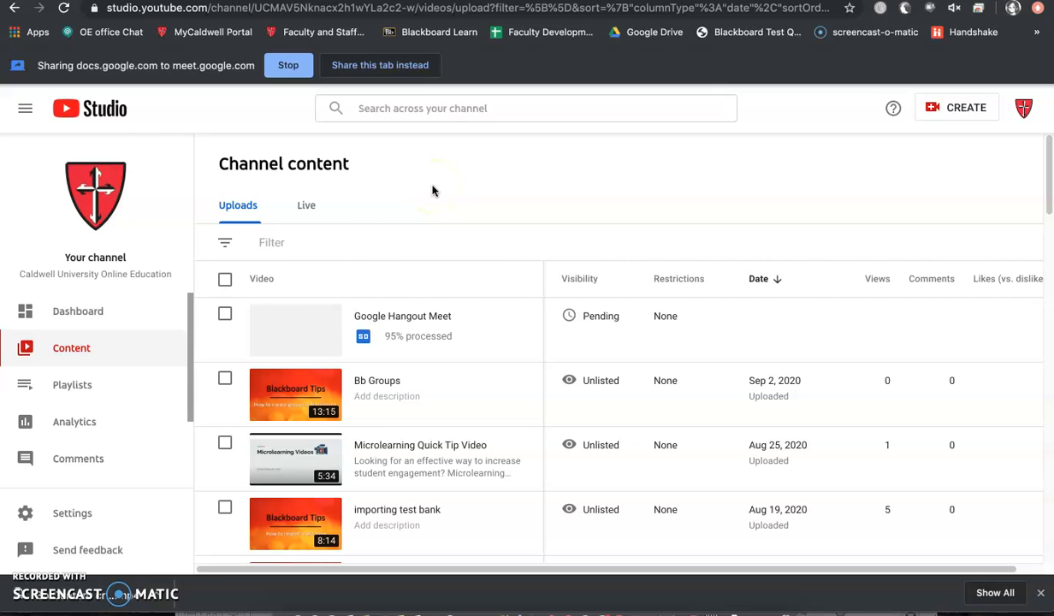
{"action": "scroll", "coordinate": [433, 190], "scroll_direction": "down", "scroll_amount": 2}
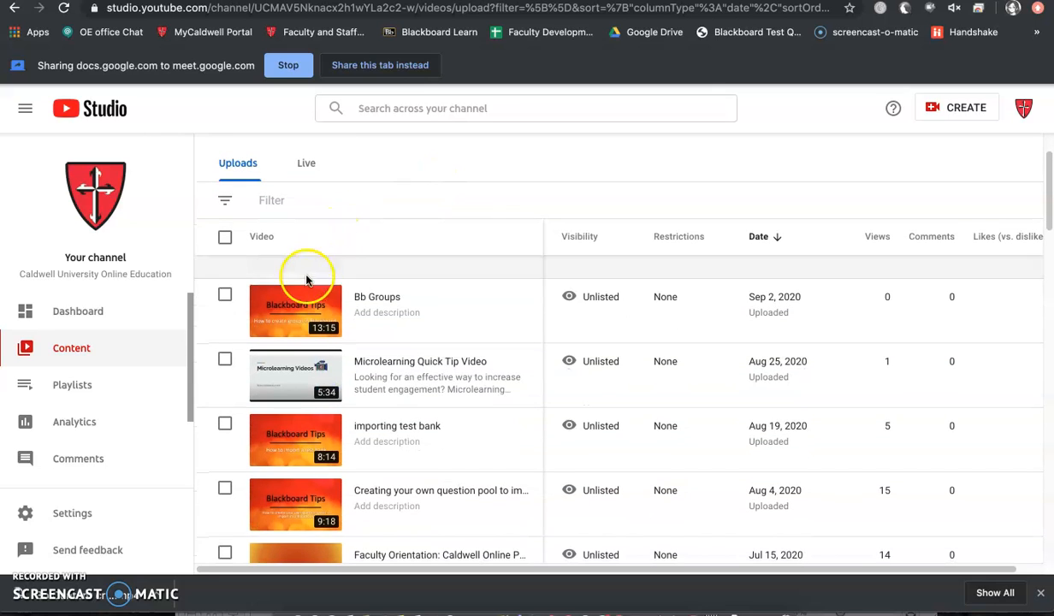
{"action": "mouse_move", "coordinate": [302, 310]}
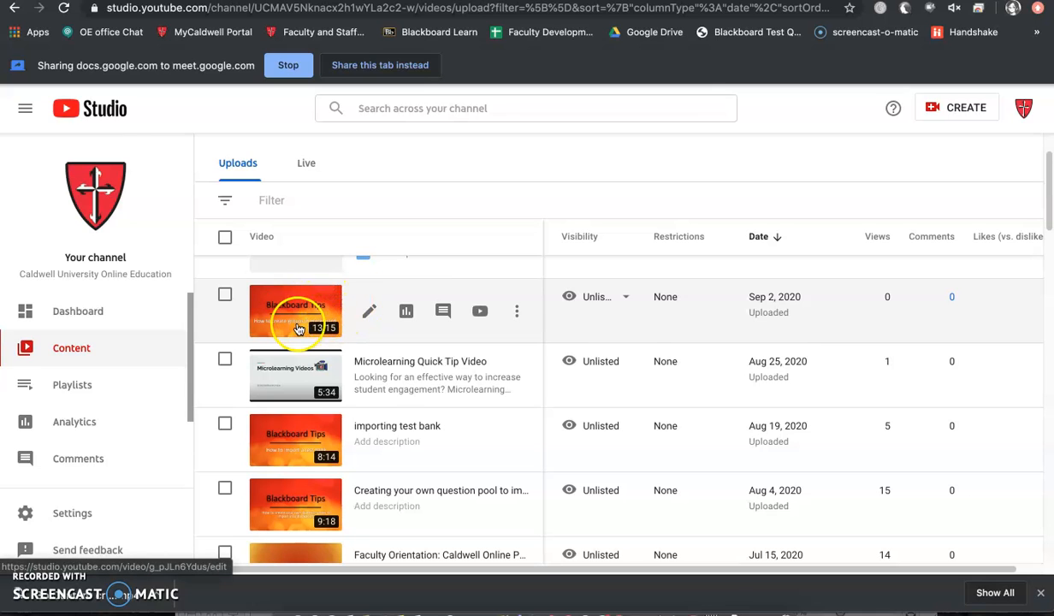
{"action": "left_click", "coordinate": [294, 323]}
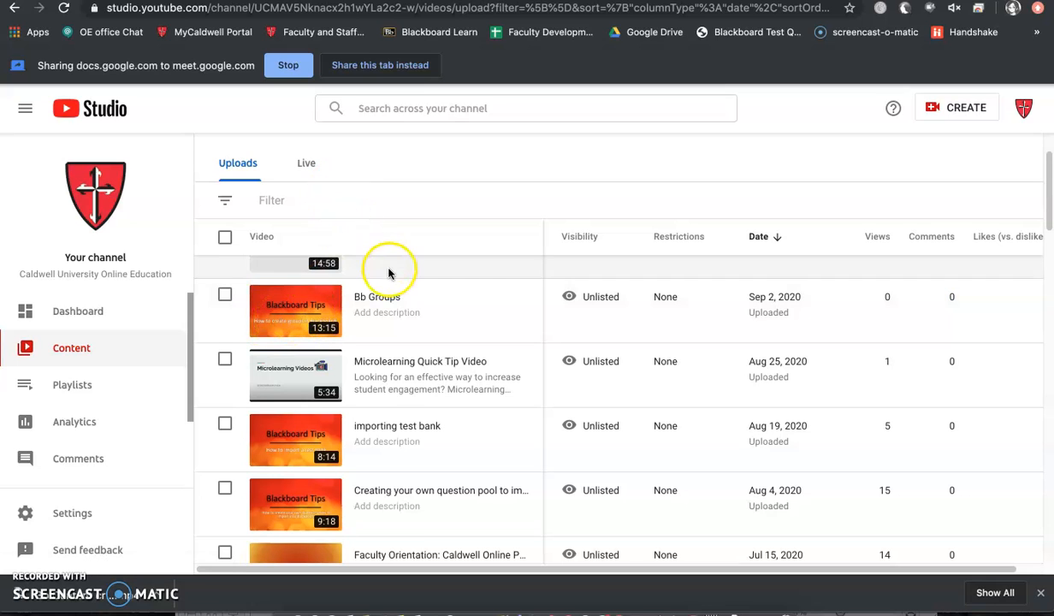
{"action": "scroll", "coordinate": [389, 270], "scroll_direction": "up", "scroll_amount": 3}
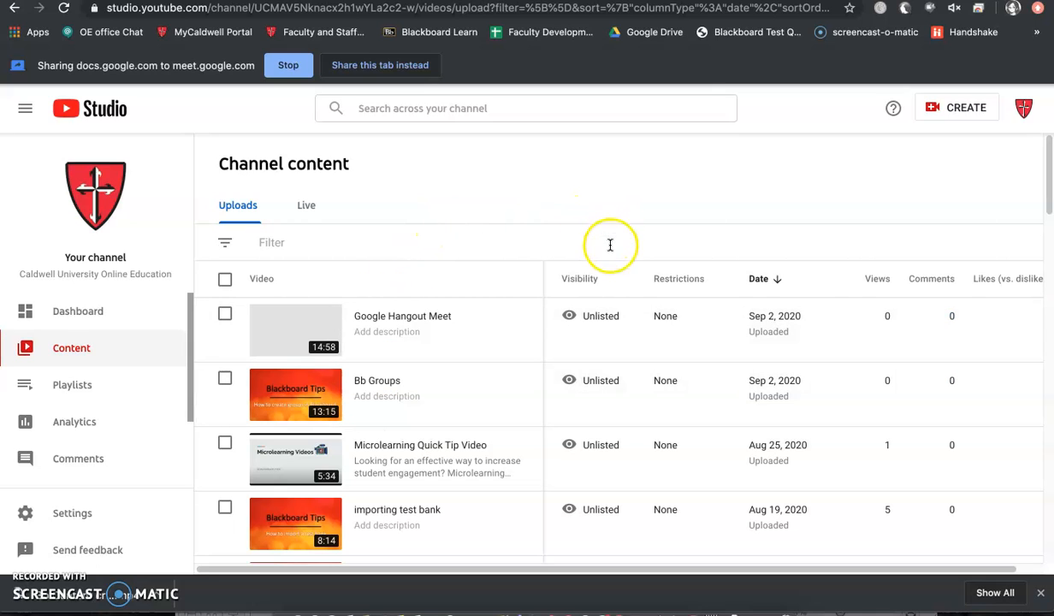
{"action": "mouse_move", "coordinate": [567, 281]}
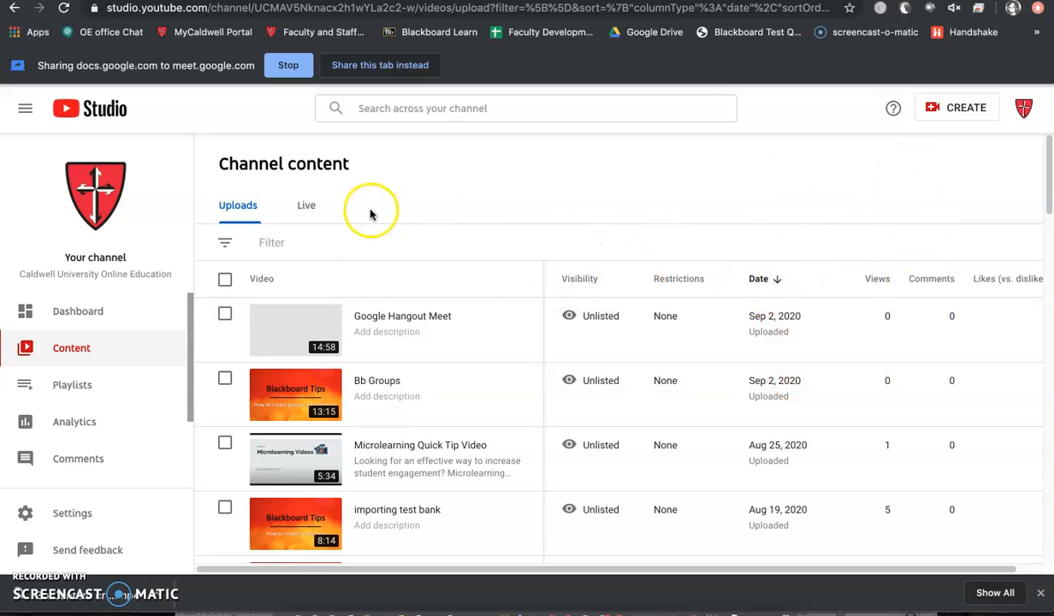
{"action": "mouse_move", "coordinate": [366, 400]}
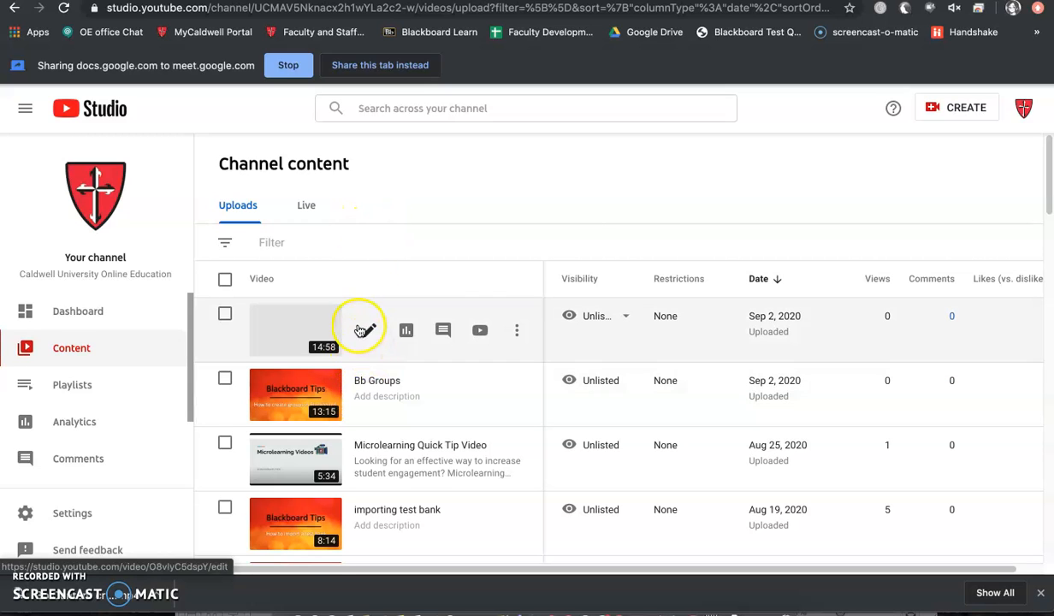
{"action": "mouse_move", "coordinate": [596, 329]}
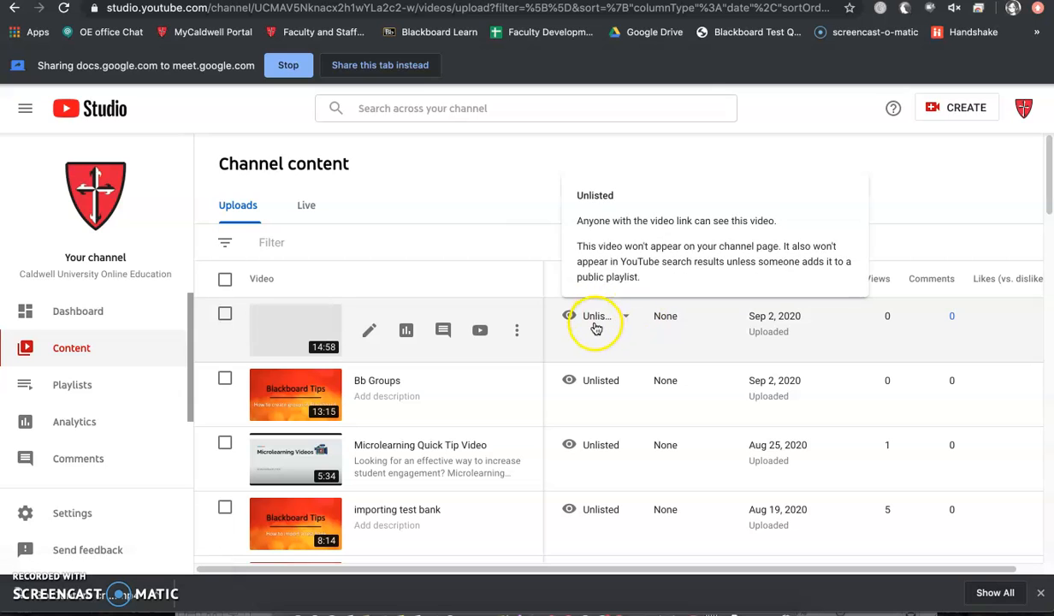
Step: Check the Google Hangout Meet video's details and thumbnail choices, and preview the video on YouTube
{"action": "left_click", "coordinate": [370, 332]}
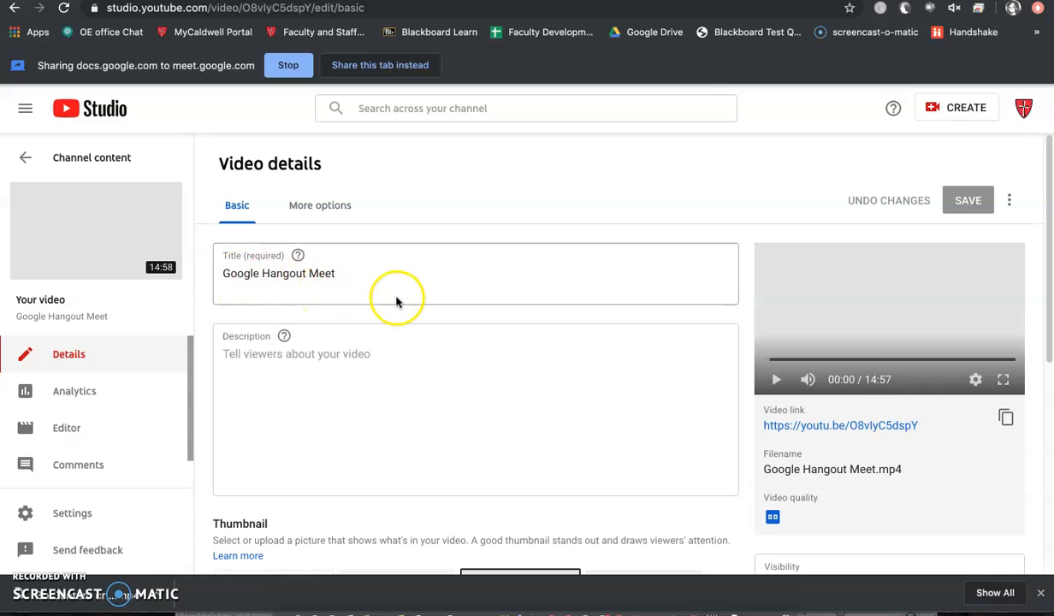
{"action": "scroll", "coordinate": [454, 412], "scroll_direction": "down", "scroll_amount": 2}
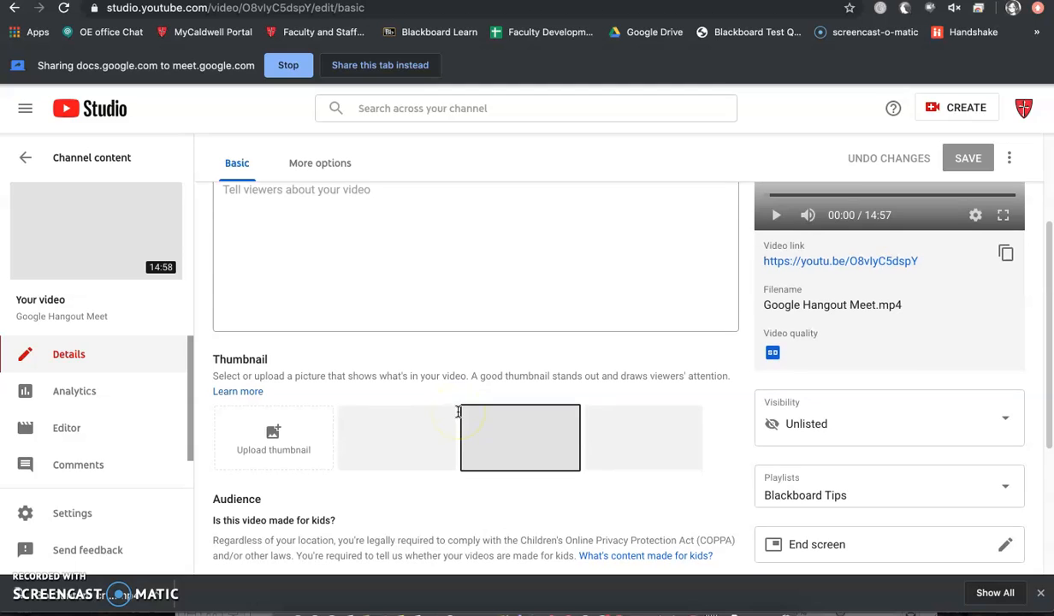
{"action": "scroll", "coordinate": [458, 411], "scroll_direction": "down", "scroll_amount": 1}
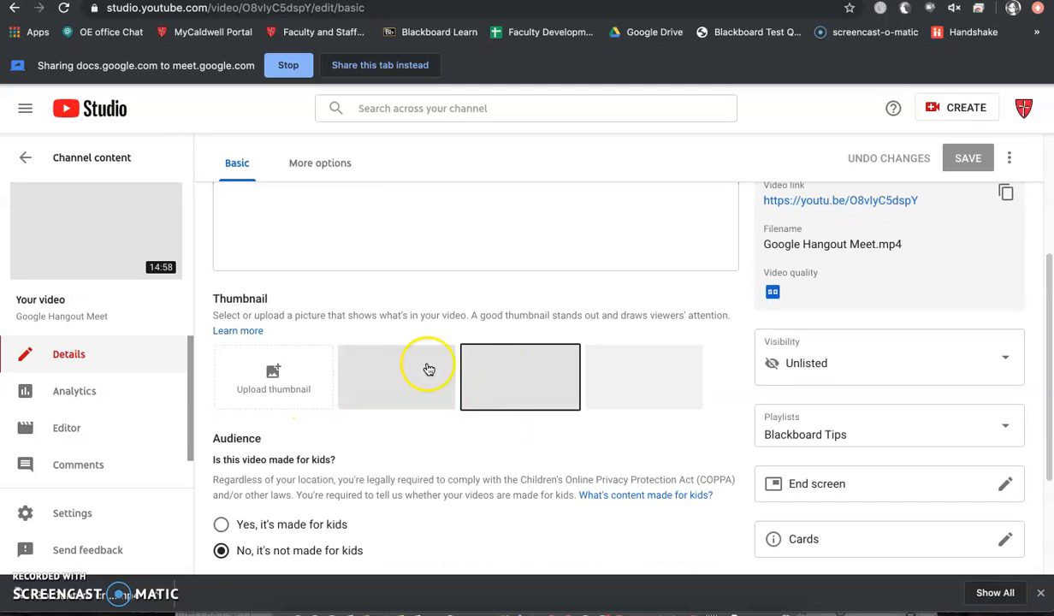
{"action": "scroll", "coordinate": [325, 334], "scroll_direction": "up", "scroll_amount": 2}
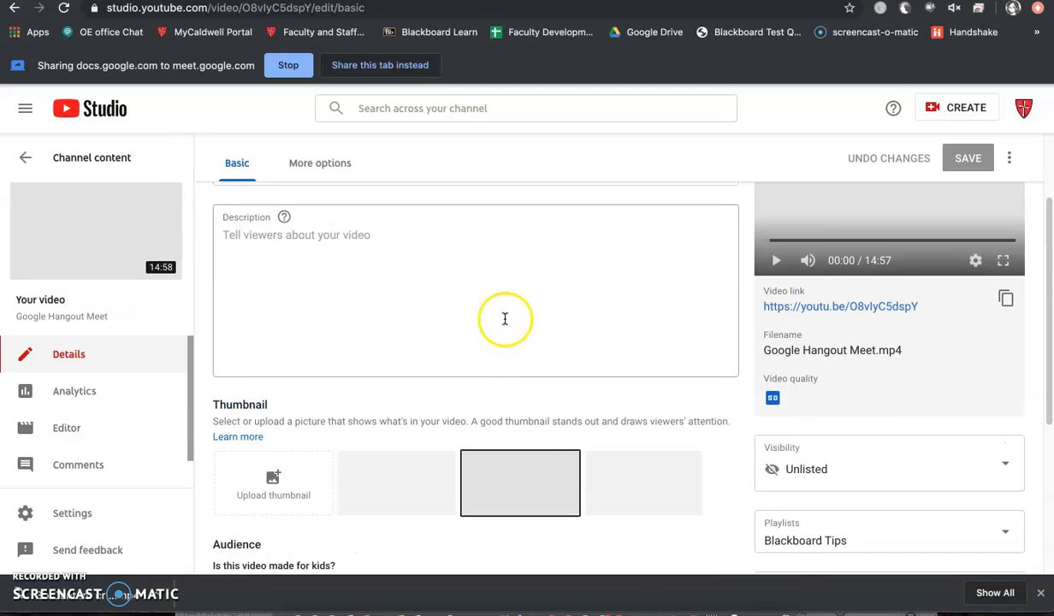
{"action": "left_click", "coordinate": [99, 231]}
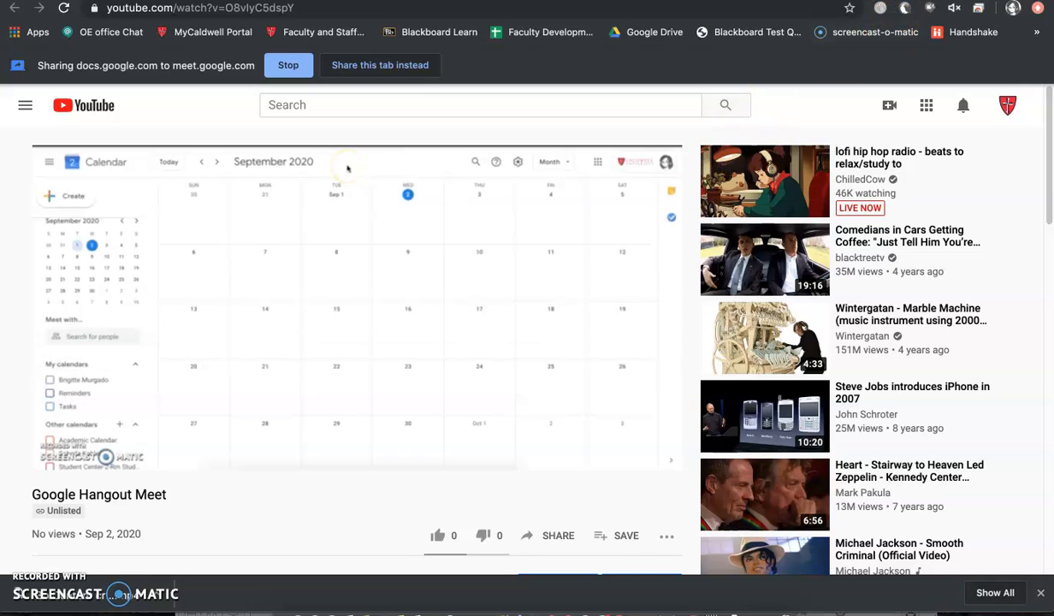
{"action": "key", "text": "super+w"}
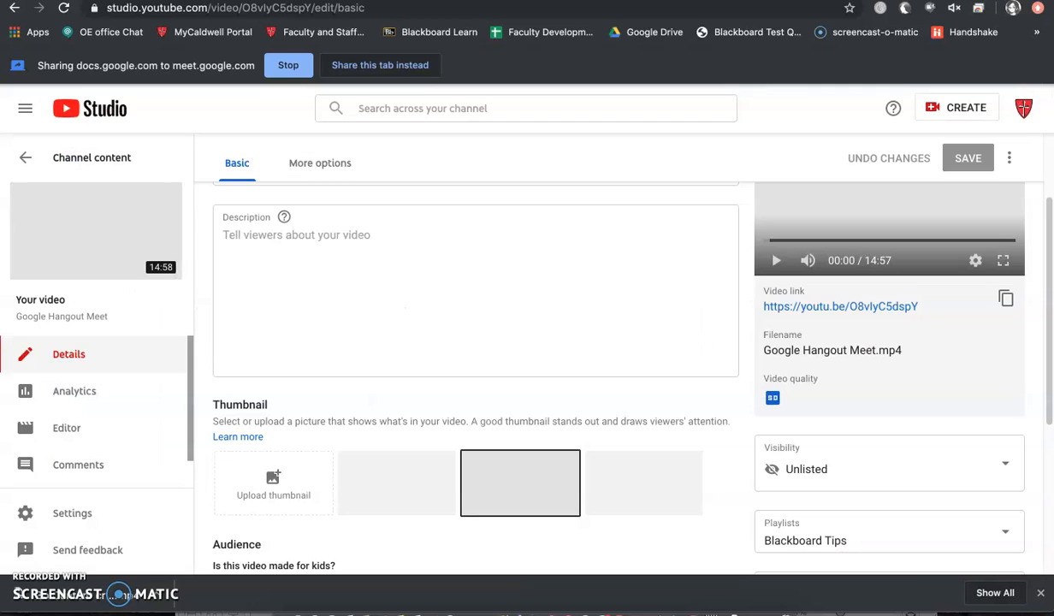
Step: Open the importing test bank video from the channel content and watch it on YouTube with closed captions turned on
{"action": "left_click", "coordinate": [26, 157]}
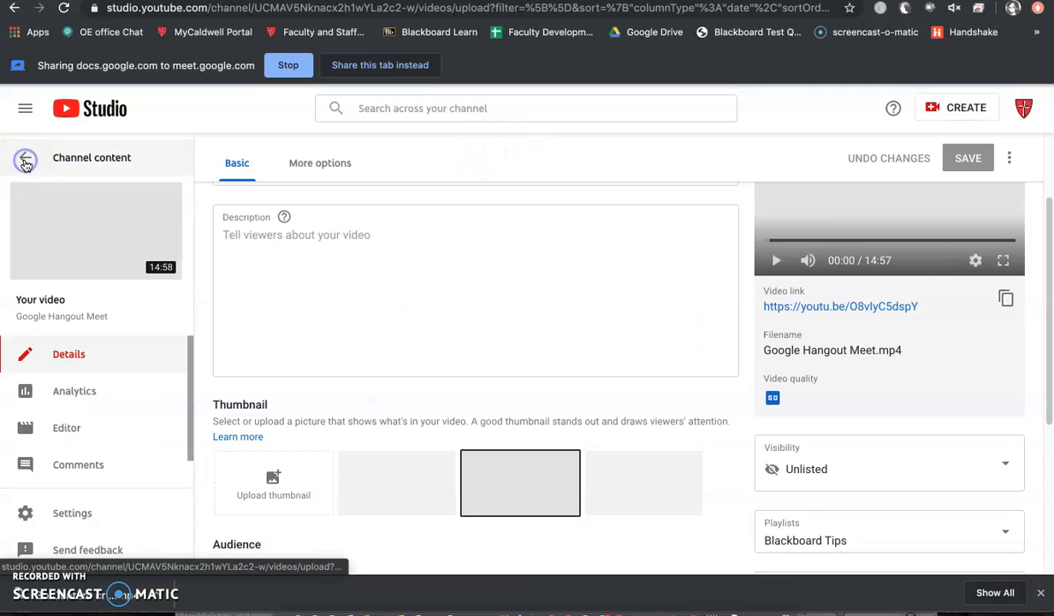
{"action": "scroll", "coordinate": [466, 368], "scroll_direction": "down", "scroll_amount": 3}
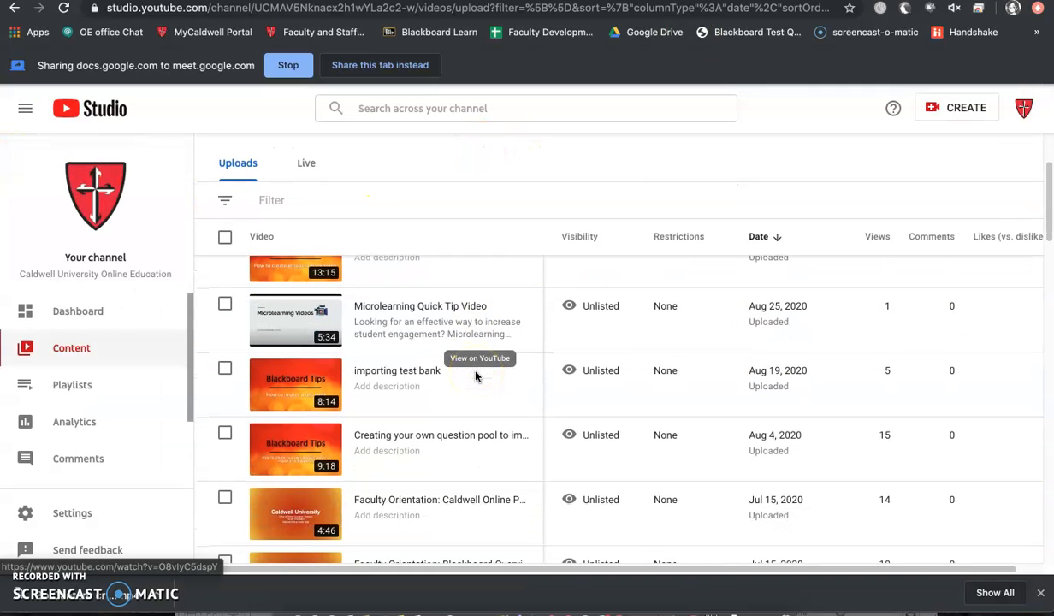
{"action": "left_click", "coordinate": [292, 385]}
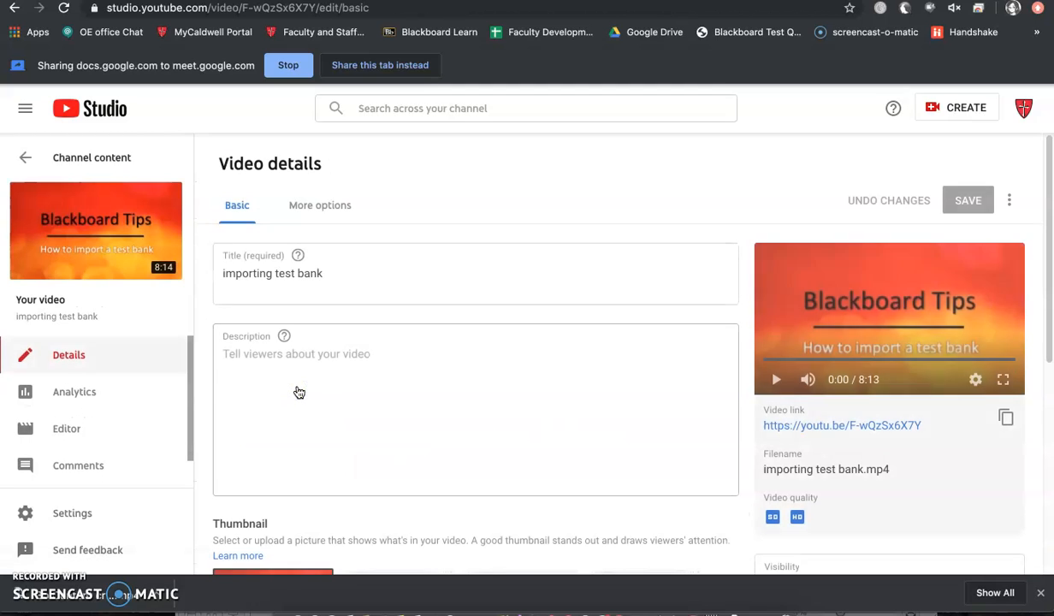
{"action": "left_click", "coordinate": [101, 241]}
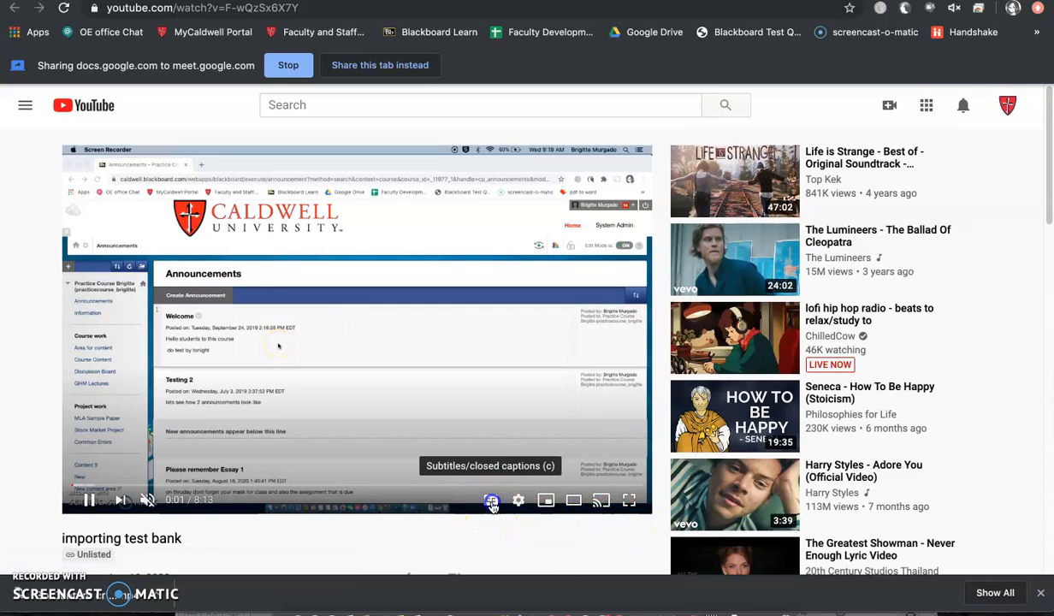
{"action": "left_click", "coordinate": [492, 504]}
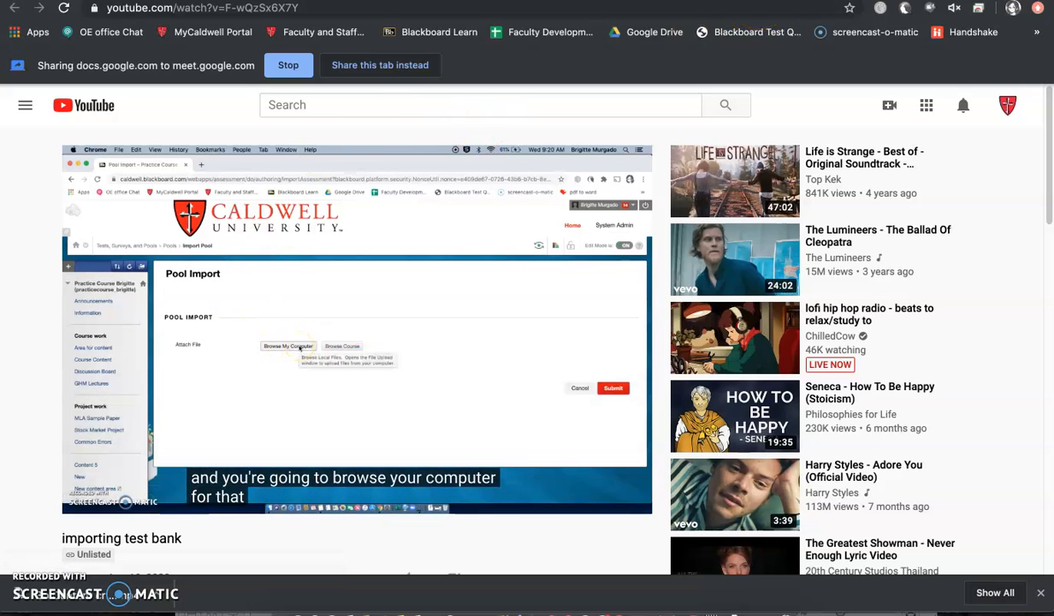
{"action": "left_click", "coordinate": [800, 1]}
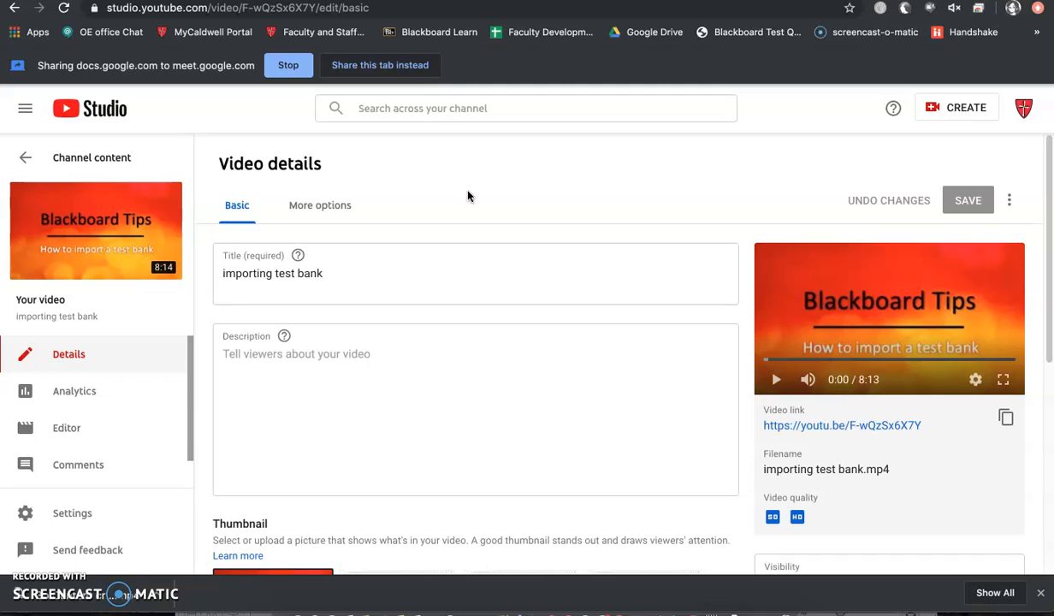
Step: Open the subtitles of the importing test bank video and start editing its published English (Automatic) track
{"action": "scroll", "coordinate": [469, 196], "scroll_direction": "down", "scroll_amount": 3}
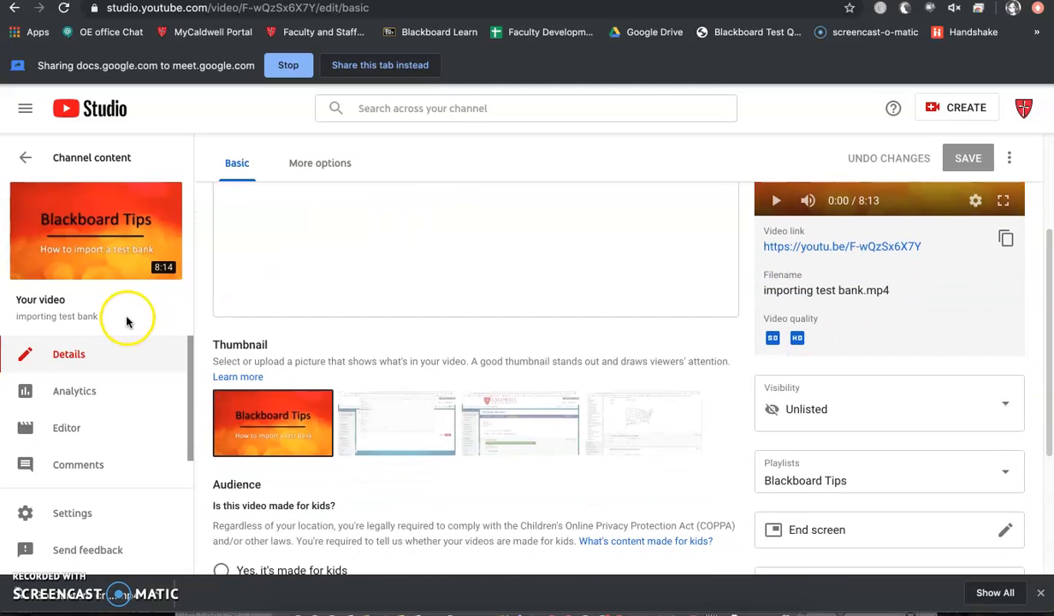
{"action": "scroll", "coordinate": [129, 377], "scroll_direction": "down", "scroll_amount": 2}
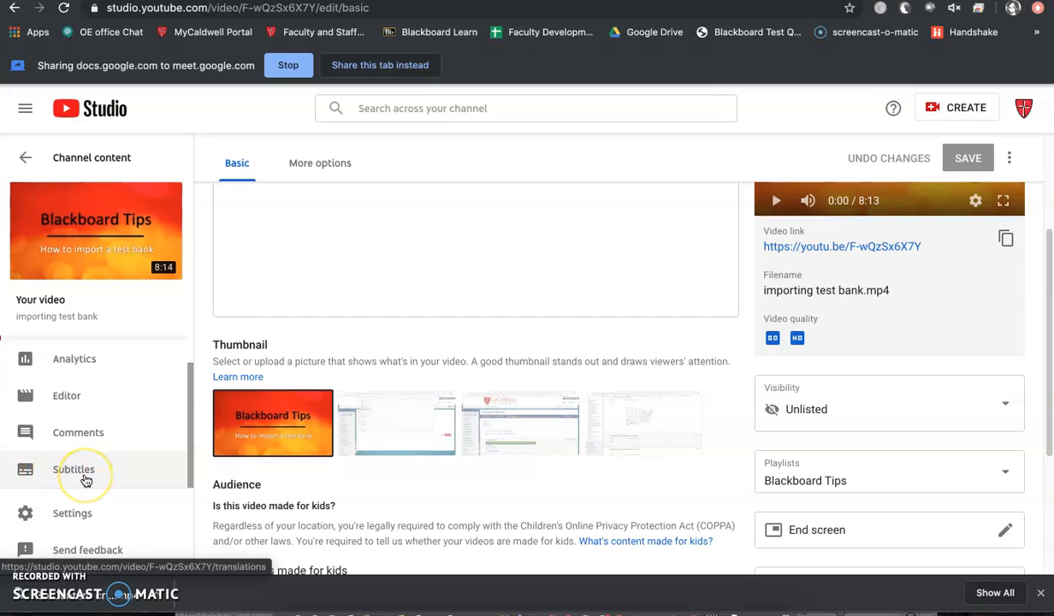
{"action": "left_click", "coordinate": [76, 472]}
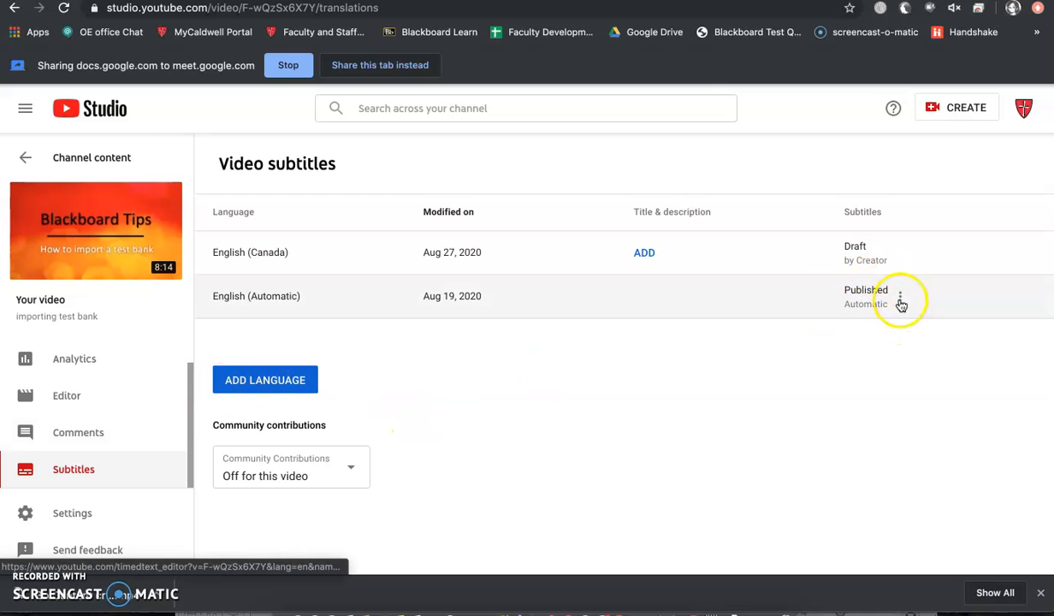
{"action": "left_click", "coordinate": [900, 298]}
{"action": "left_click", "coordinate": [929, 302]}
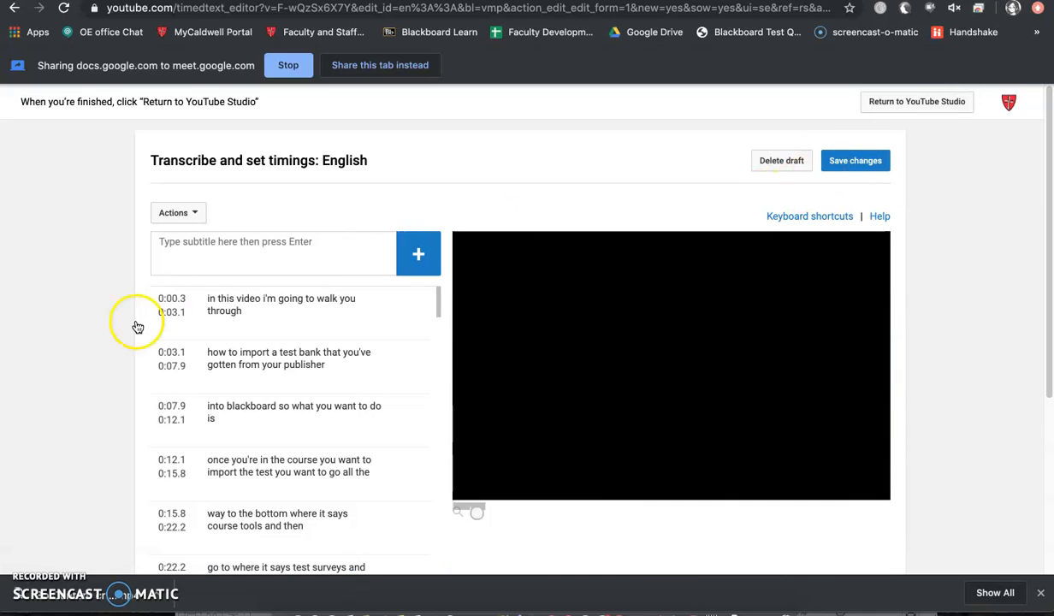
Step: Delete the word "instructions" from the subtitle line that starts at 1:44.0
{"action": "left_click", "coordinate": [281, 314]}
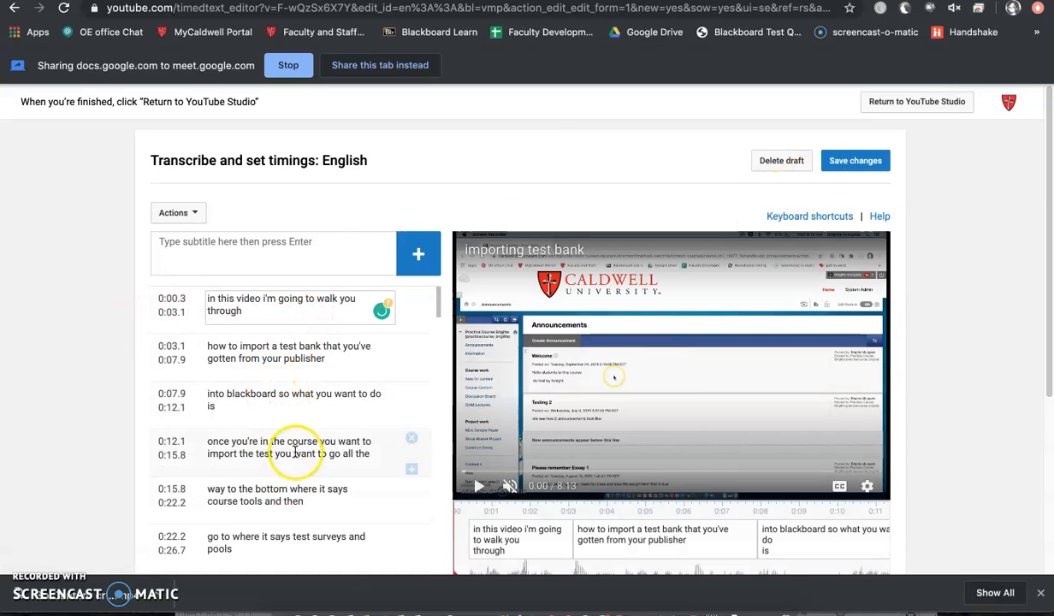
{"action": "scroll", "coordinate": [288, 442], "scroll_direction": "down", "scroll_amount": 1}
{"action": "scroll", "coordinate": [291, 444], "scroll_direction": "down", "scroll_amount": 6}
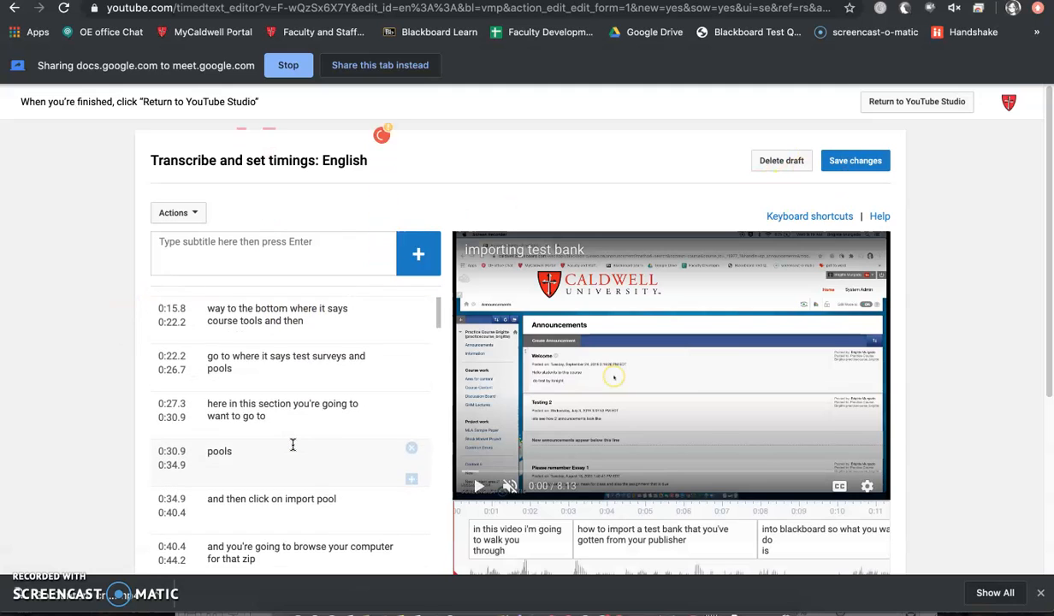
{"action": "scroll", "coordinate": [292, 443], "scroll_direction": "down", "scroll_amount": 4}
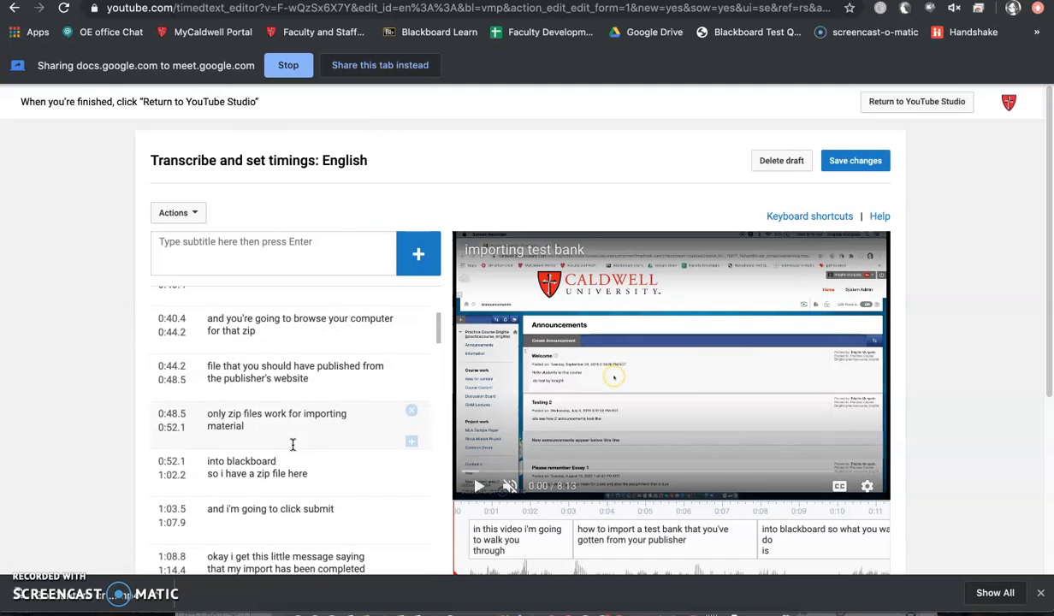
{"action": "scroll", "coordinate": [291, 444], "scroll_direction": "down", "scroll_amount": 6}
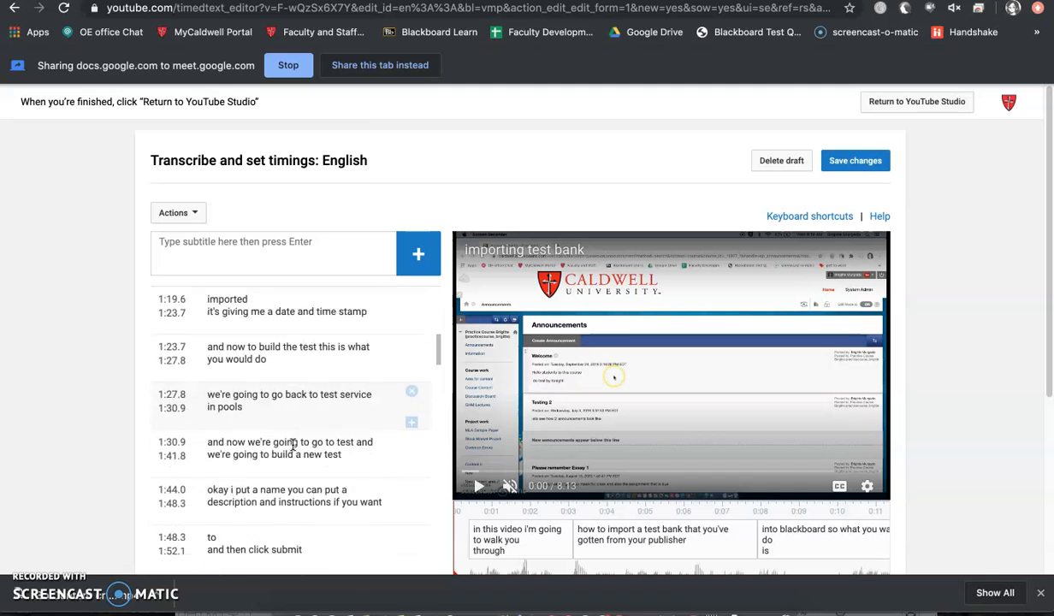
{"action": "left_click", "coordinate": [292, 444]}
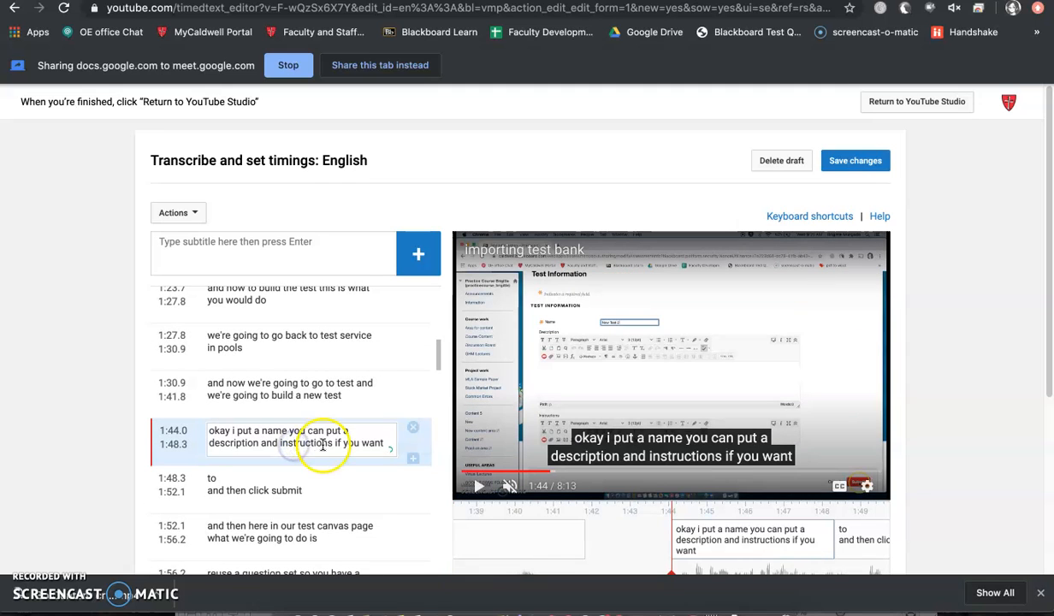
{"action": "left_click_drag", "start_coordinate": [332, 442], "coordinate": [279, 442]}
{"action": "key", "text": "BackSpace"}
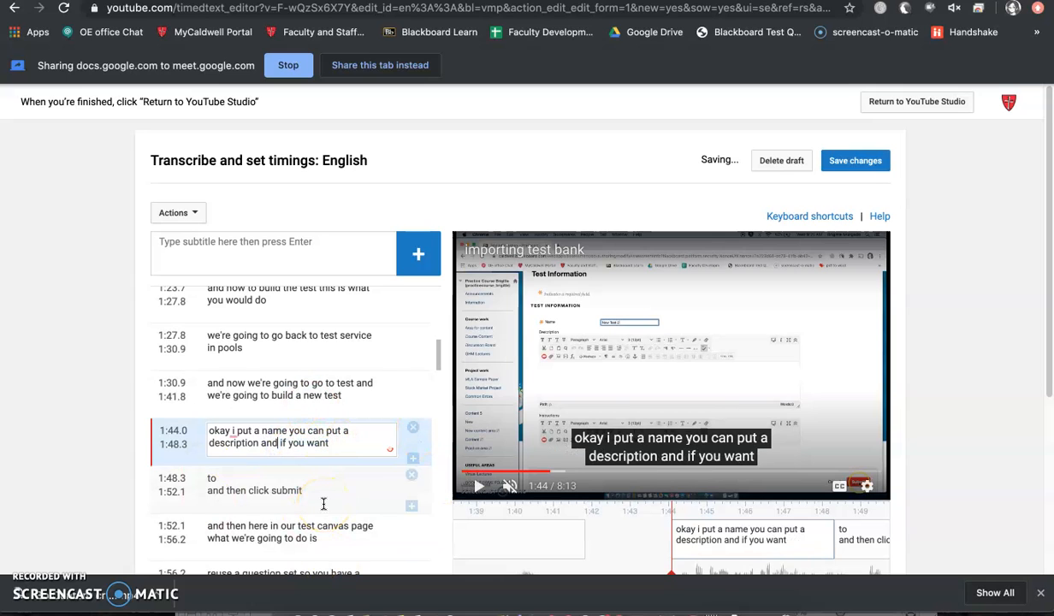
Step: Undo the deletion of "instructions" in the subtitle line that starts at 1:44.0, and return to the channel content list
{"action": "key", "text": "ctrl+z"}
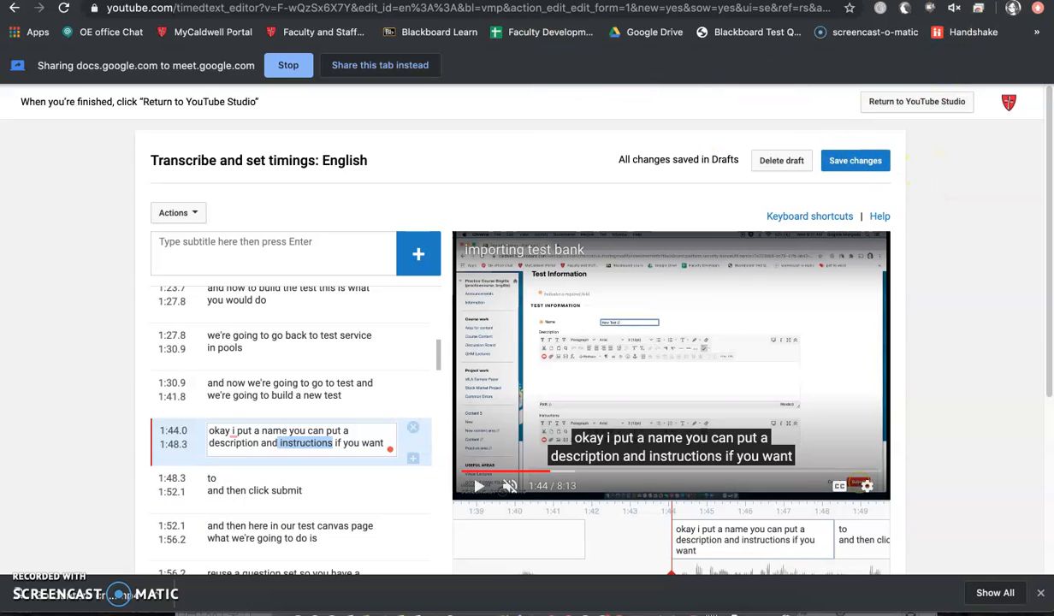
{"action": "key", "text": "ctrl+shift+Tab"}
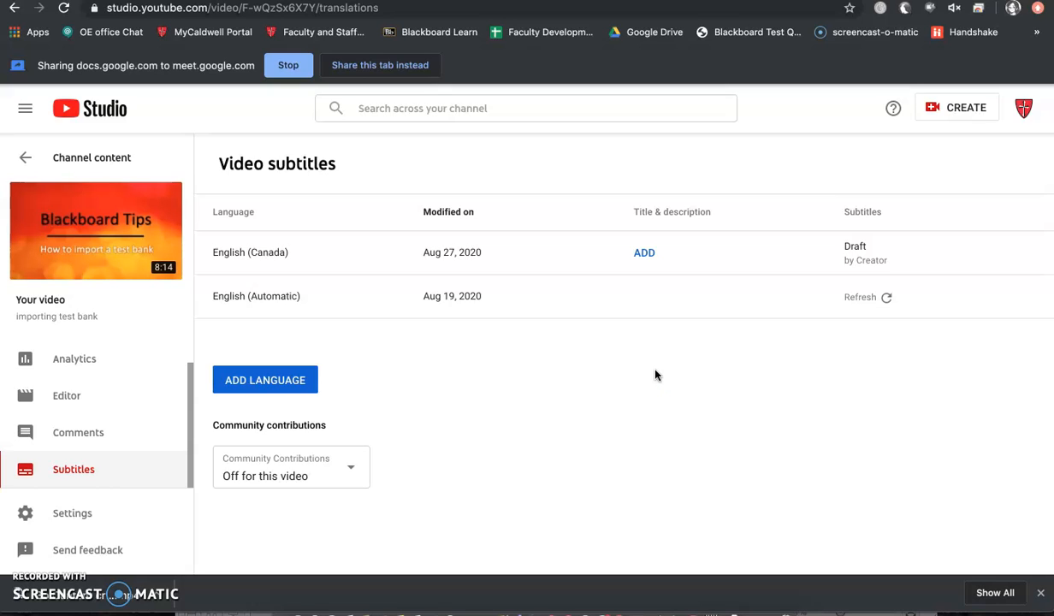
{"action": "left_click", "coordinate": [24, 157]}
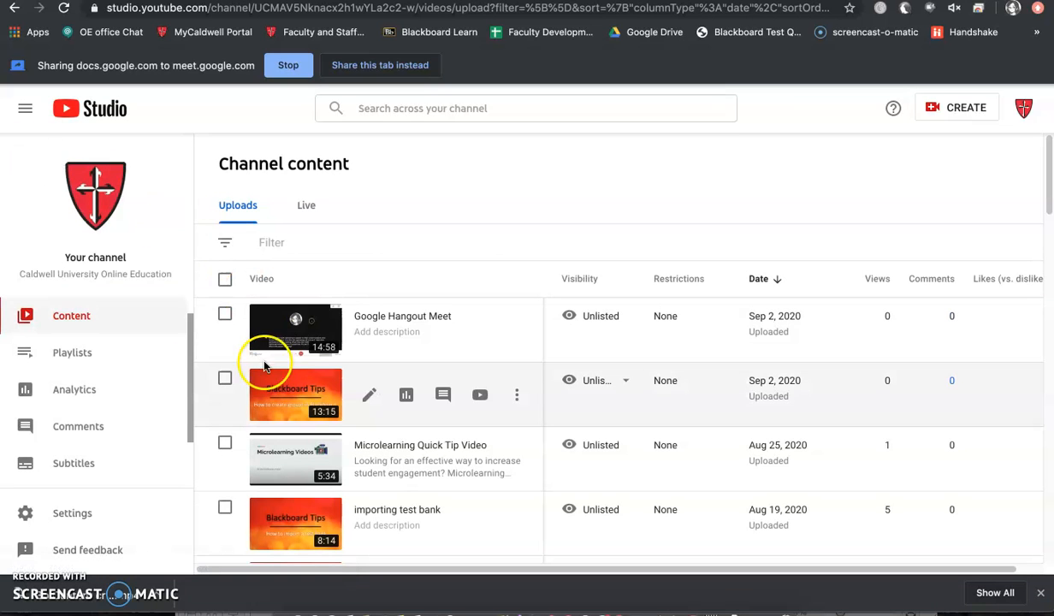
Step: Open the Bb Groups video from the channel content, watch it on YouTube and check its closed captions
{"action": "left_click", "coordinate": [292, 400]}
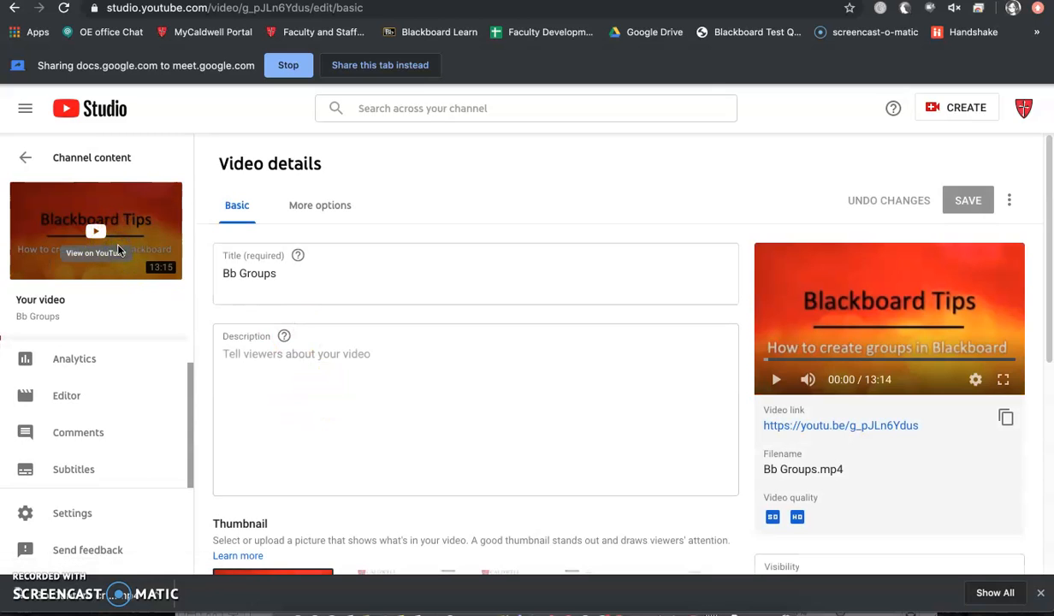
{"action": "left_click", "coordinate": [92, 229]}
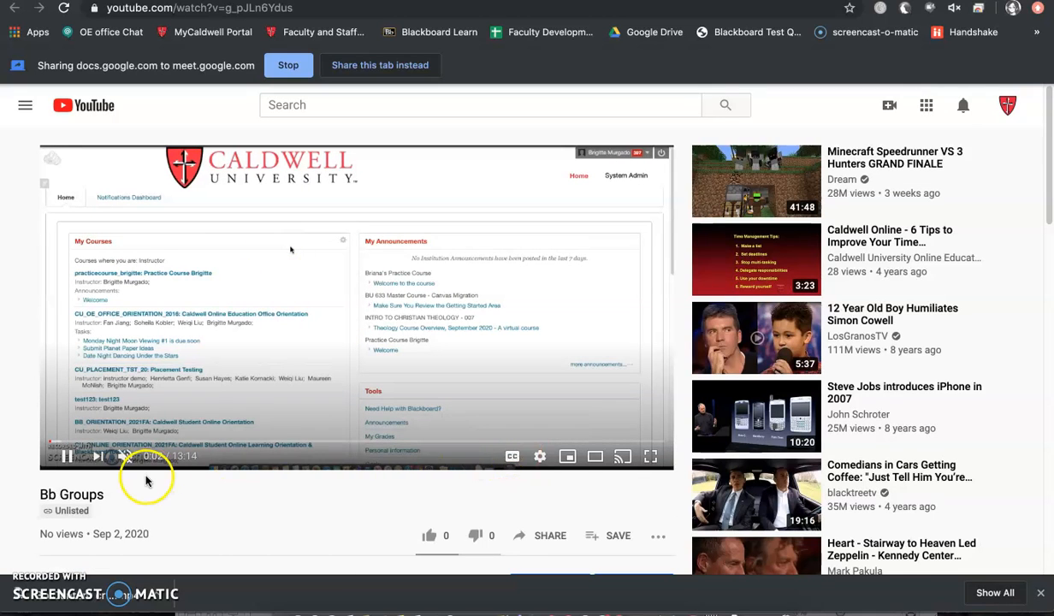
{"action": "scroll", "coordinate": [229, 503], "scroll_direction": "down", "scroll_amount": 2}
{"action": "scroll", "coordinate": [231, 500], "scroll_direction": "up", "scroll_amount": 2}
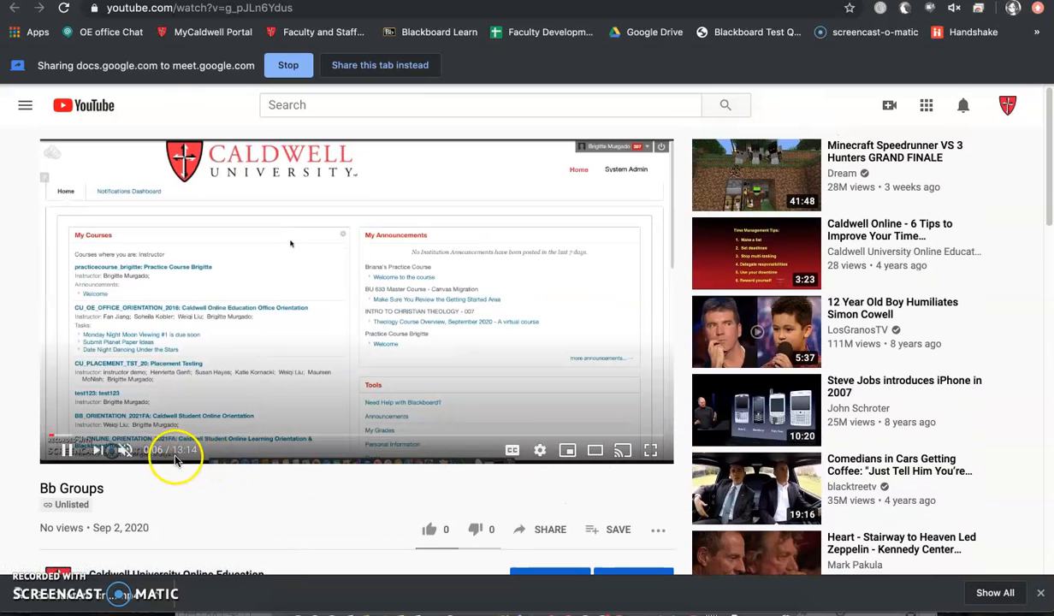
{"action": "left_click", "coordinate": [514, 453]}
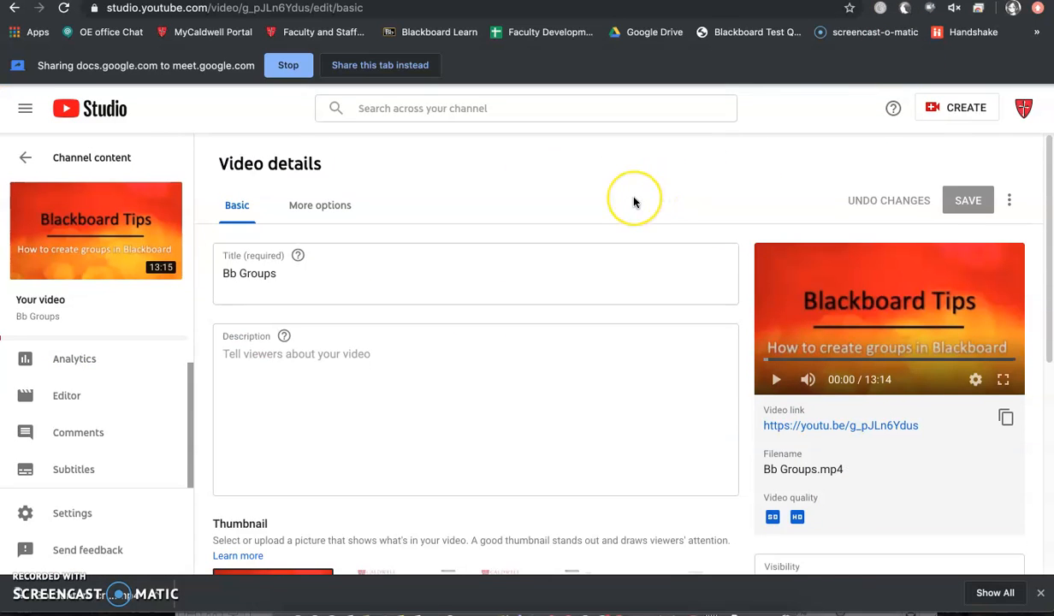
Step: Check the thumbnail, visibility and playlist settings of the Bb Groups video, and return to the channel content list
{"action": "scroll", "coordinate": [635, 201], "scroll_direction": "down", "scroll_amount": 3}
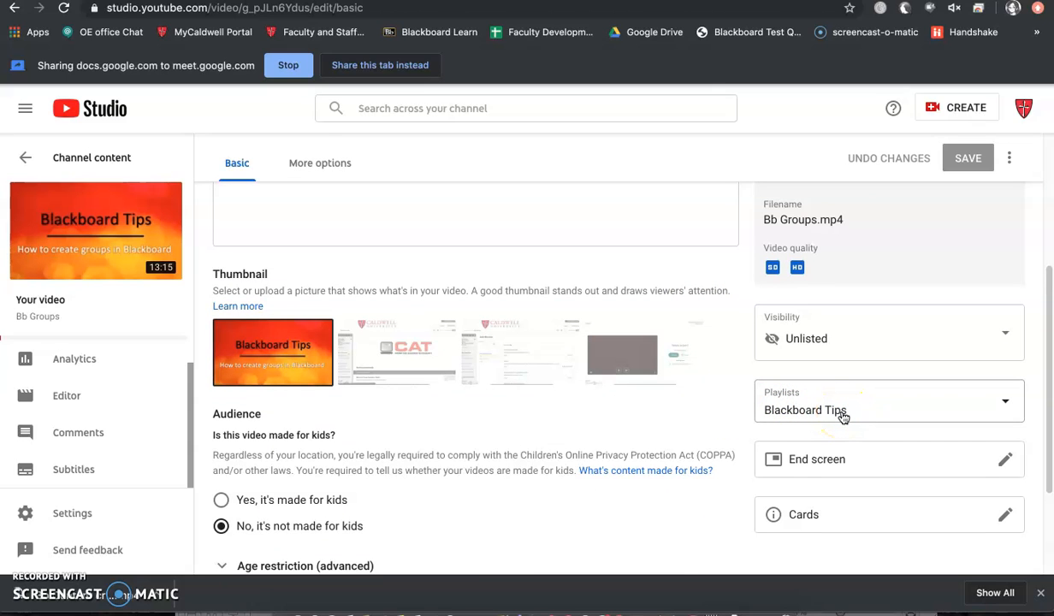
{"action": "scroll", "coordinate": [612, 352], "scroll_direction": "up", "scroll_amount": 5}
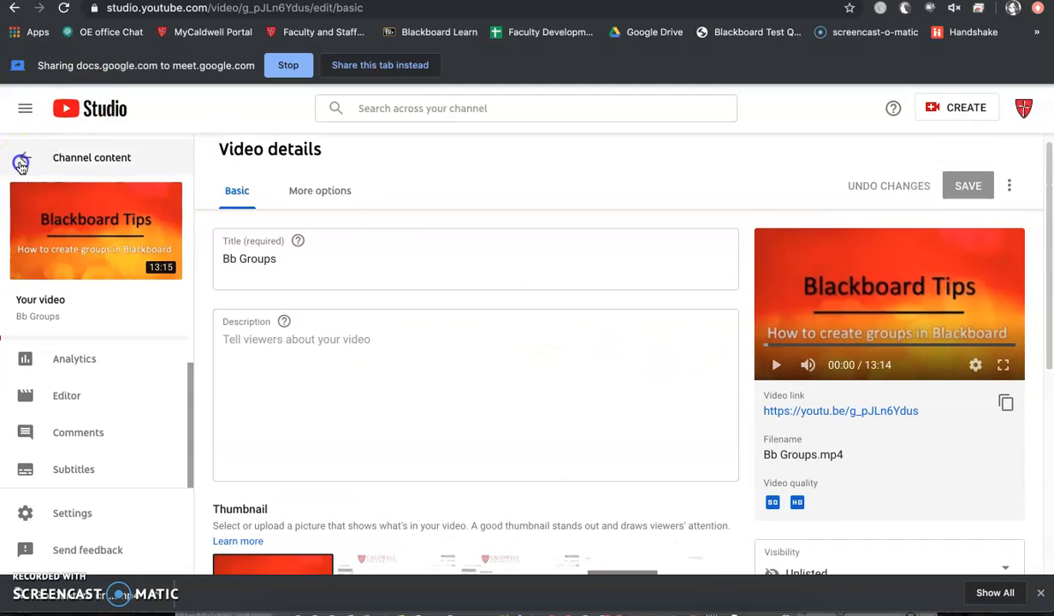
{"action": "left_click", "coordinate": [21, 163]}
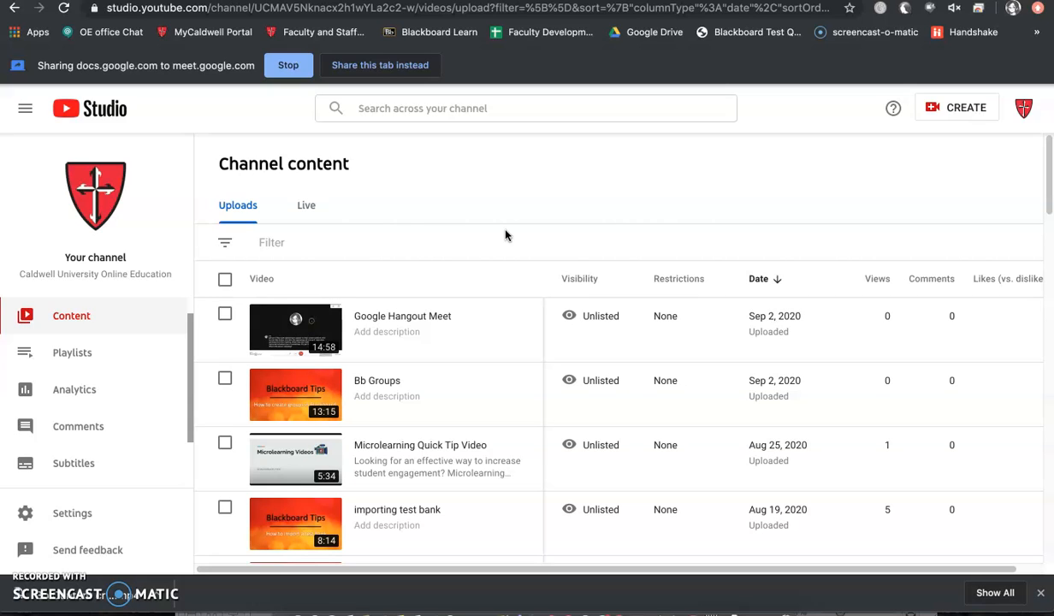
{"action": "left_click", "coordinate": [436, 213]}
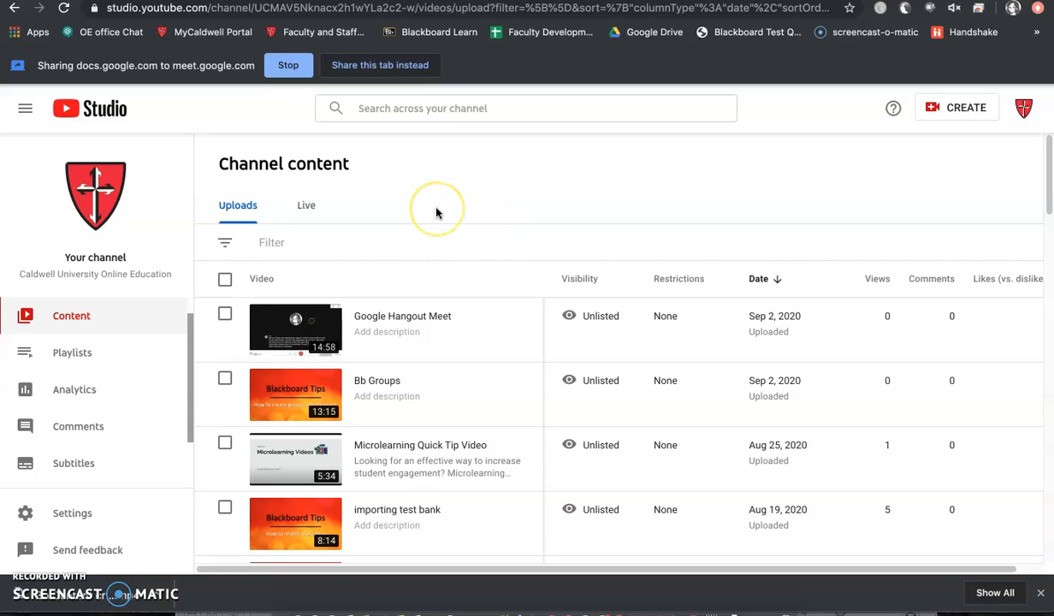
Step: Open the channel's playlists and go into the Blackboard Tips playlist
{"action": "left_click", "coordinate": [66, 360]}
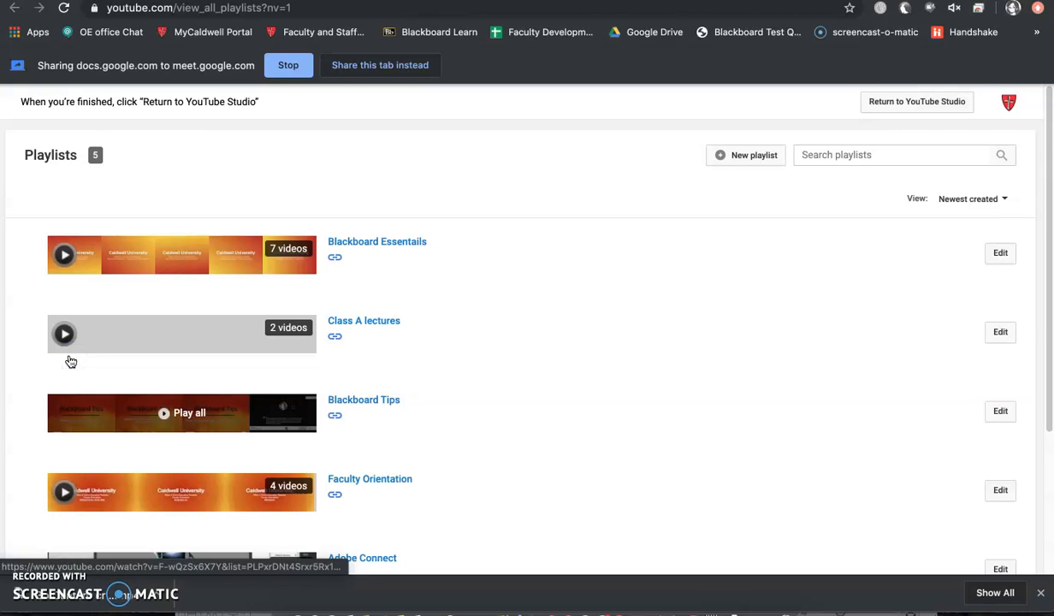
{"action": "scroll", "coordinate": [305, 365], "scroll_direction": "down", "scroll_amount": 2}
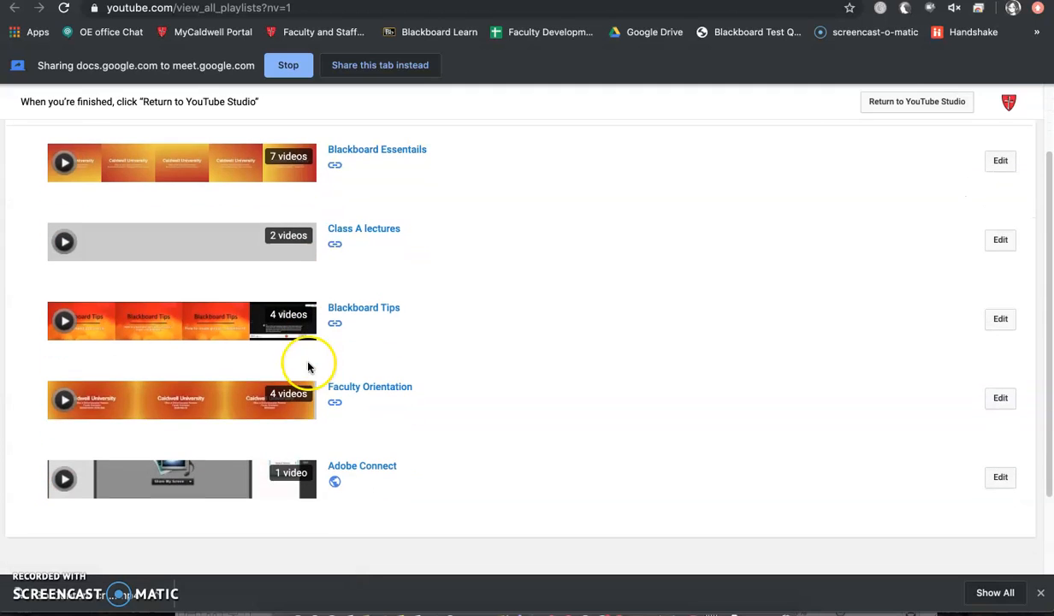
{"action": "left_click", "coordinate": [368, 308]}
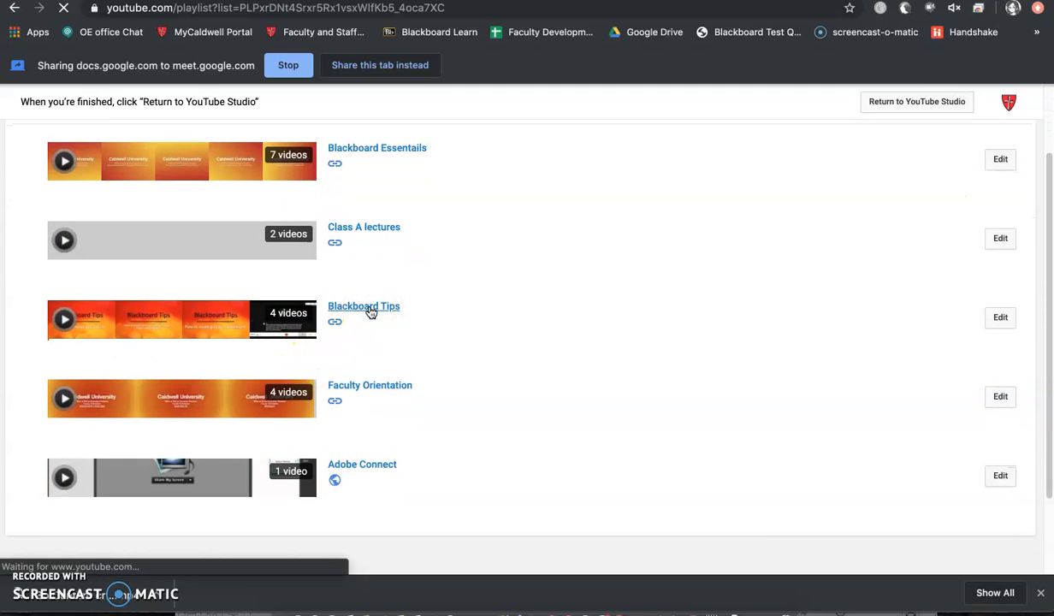
{"action": "left_click", "coordinate": [390, 404]}
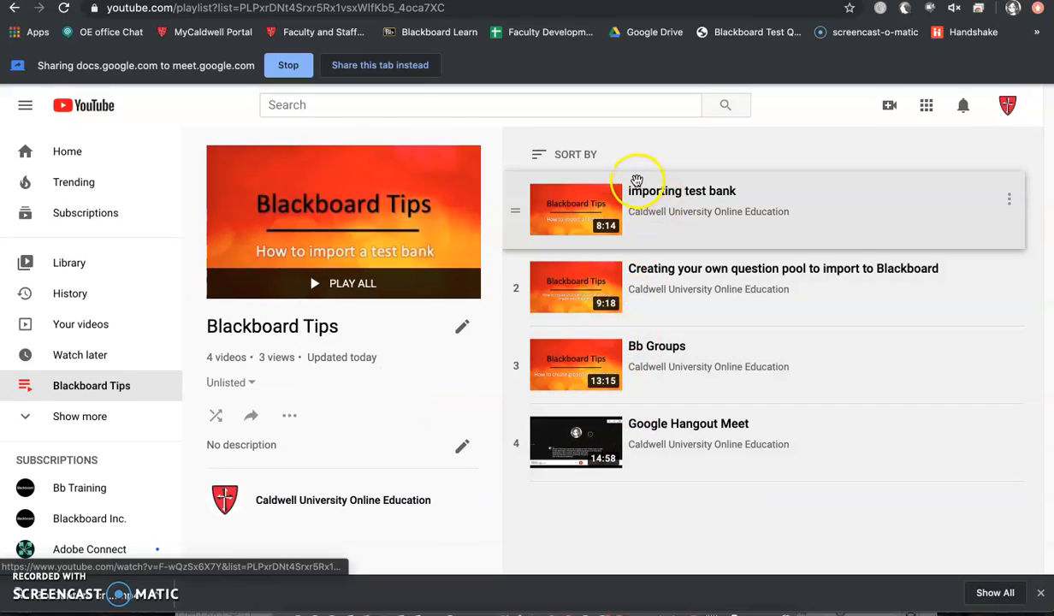
Step: Copy the share link of the Blackboard Tips playlist and close the sharing dialog
{"action": "left_click", "coordinate": [250, 420]}
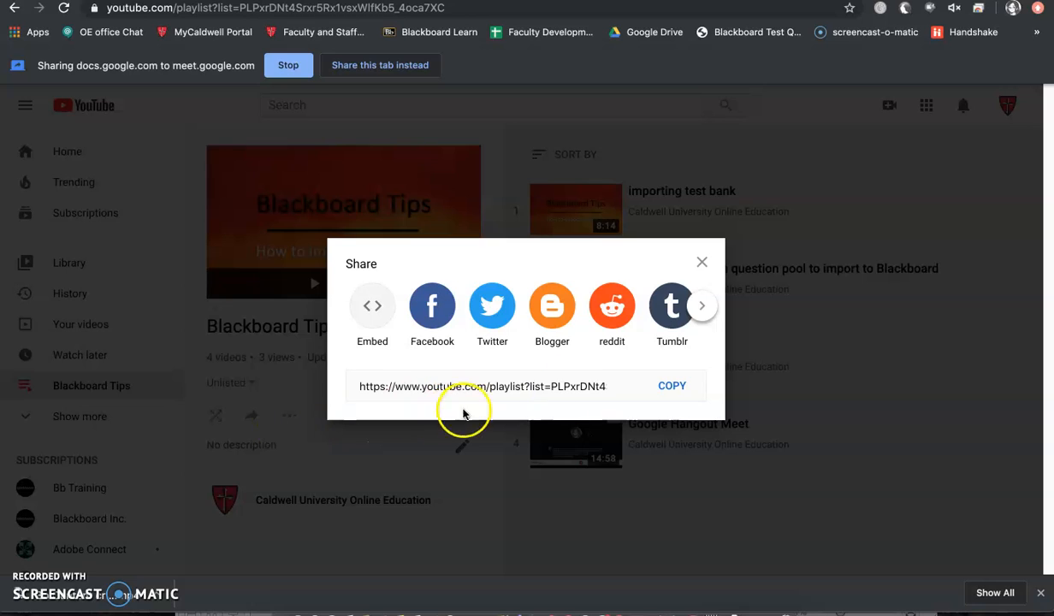
{"action": "left_click", "coordinate": [674, 388]}
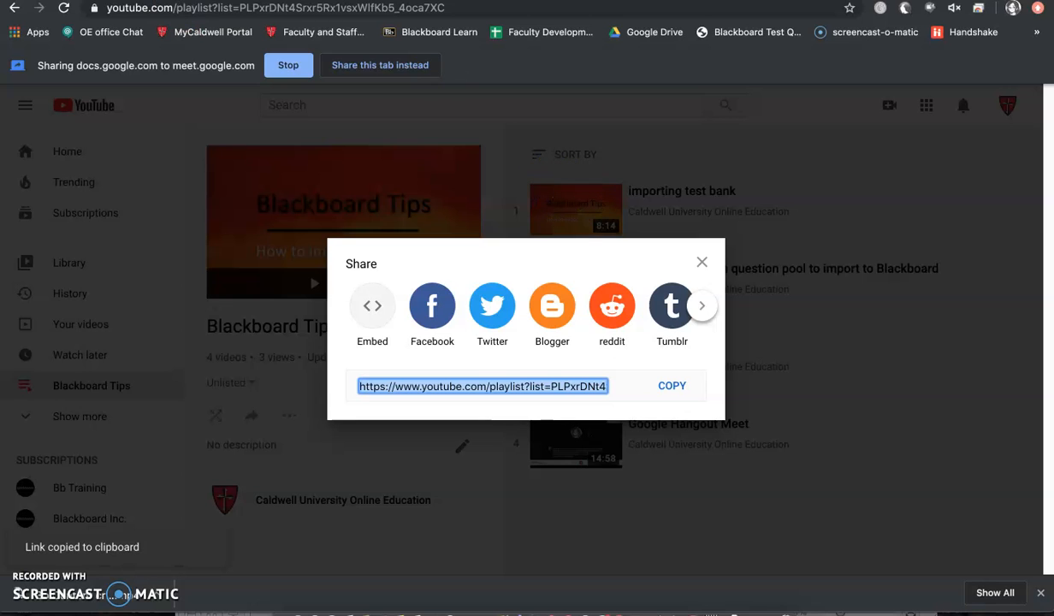
{"action": "left_click", "coordinate": [559, 188]}
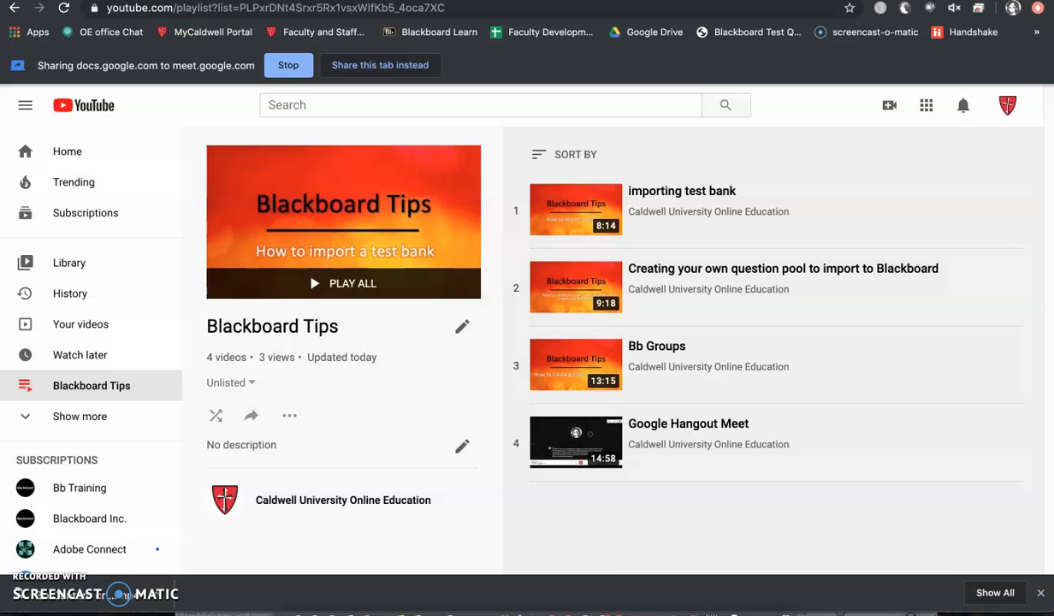
Step: Switch to Blackboard Learn in a new browser tab and open the Content area of the practice course
{"action": "key", "text": "ctrl+t"}
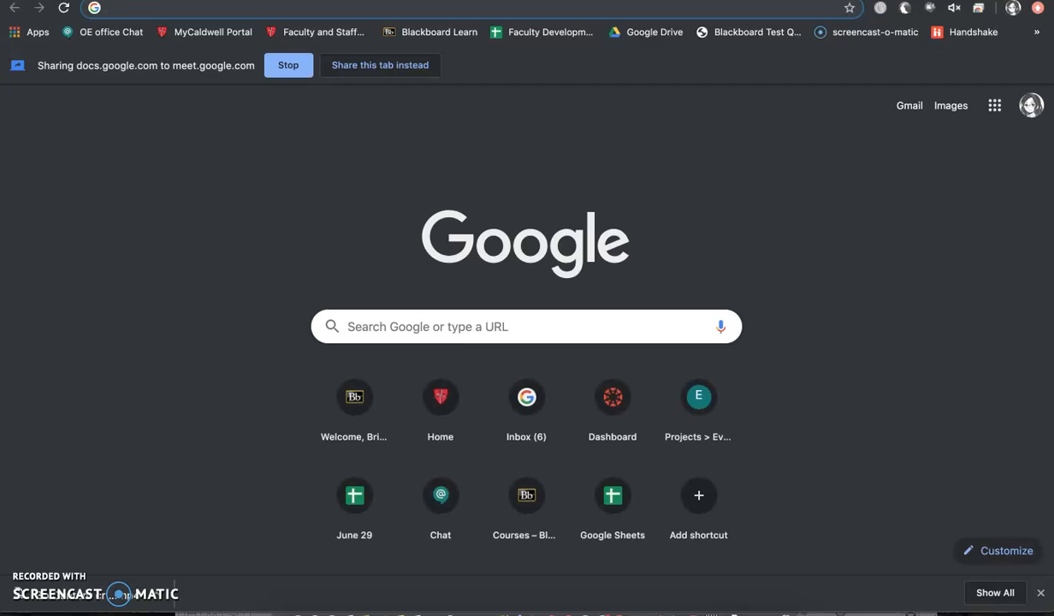
{"action": "left_click", "coordinate": [425, 32]}
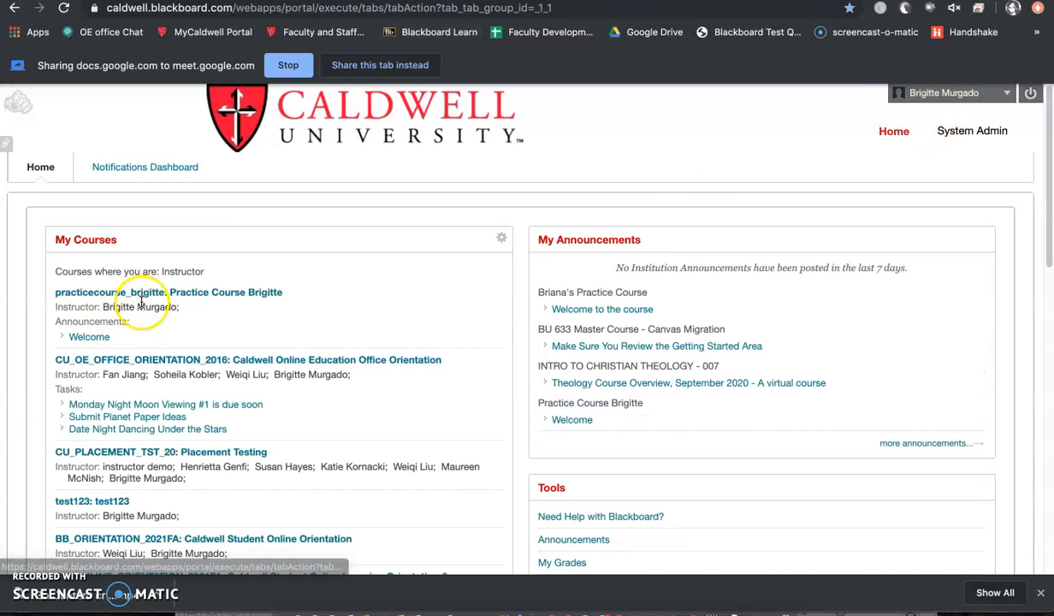
{"action": "left_click", "coordinate": [155, 292]}
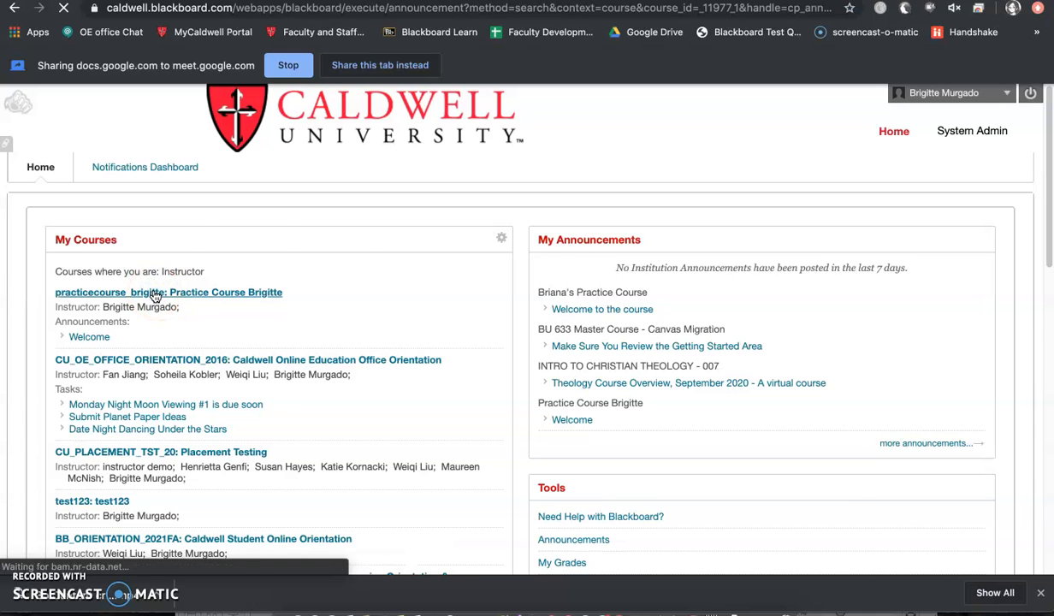
{"action": "left_click", "coordinate": [40, 406]}
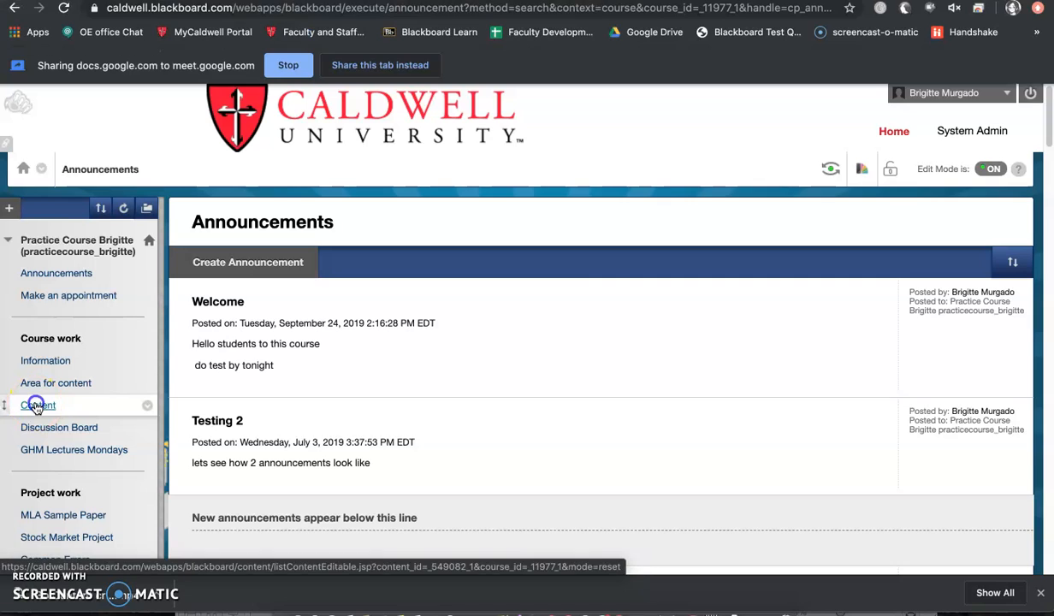
{"action": "scroll", "coordinate": [410, 458], "scroll_direction": "down", "scroll_amount": 3}
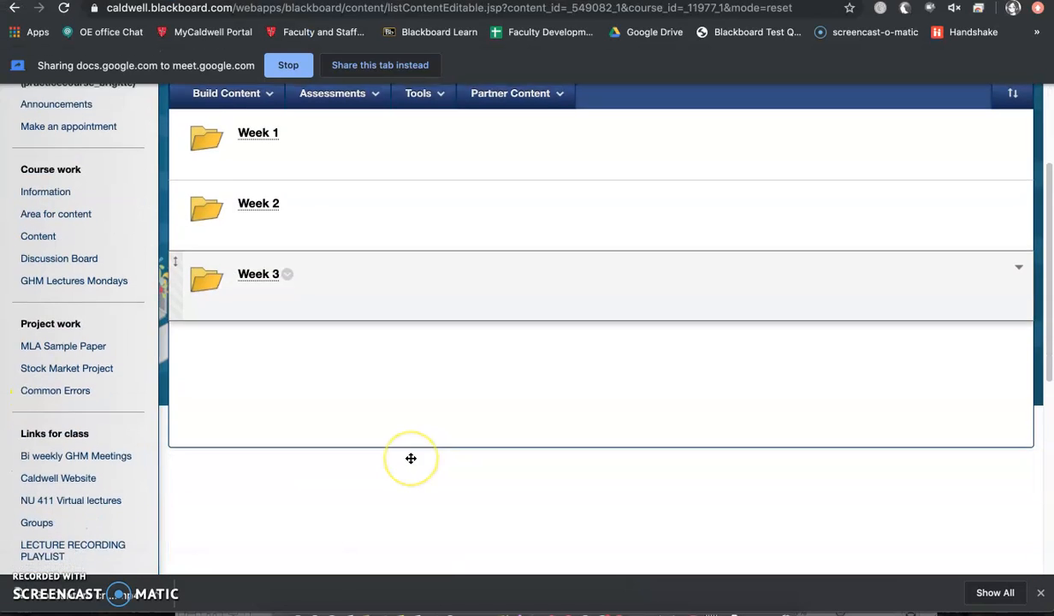
{"action": "scroll", "coordinate": [411, 458], "scroll_direction": "up", "scroll_amount": 2}
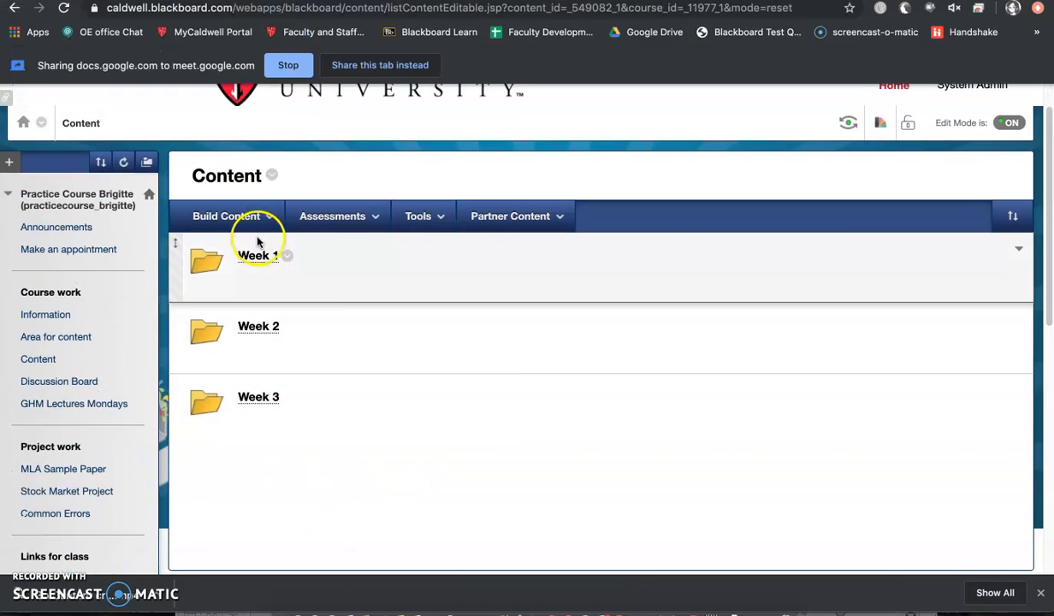
Step: Create a web link in the Content area with the copied playlist URL, named "Youtube Video Playlist for Blackboard Tips"
{"action": "left_click", "coordinate": [218, 216]}
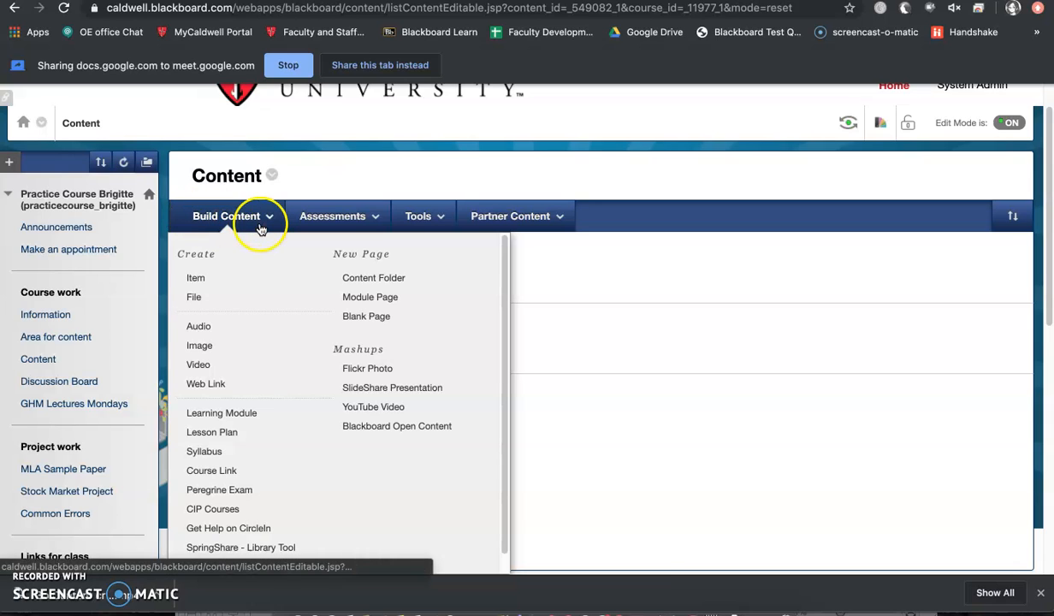
{"action": "left_click", "coordinate": [204, 385]}
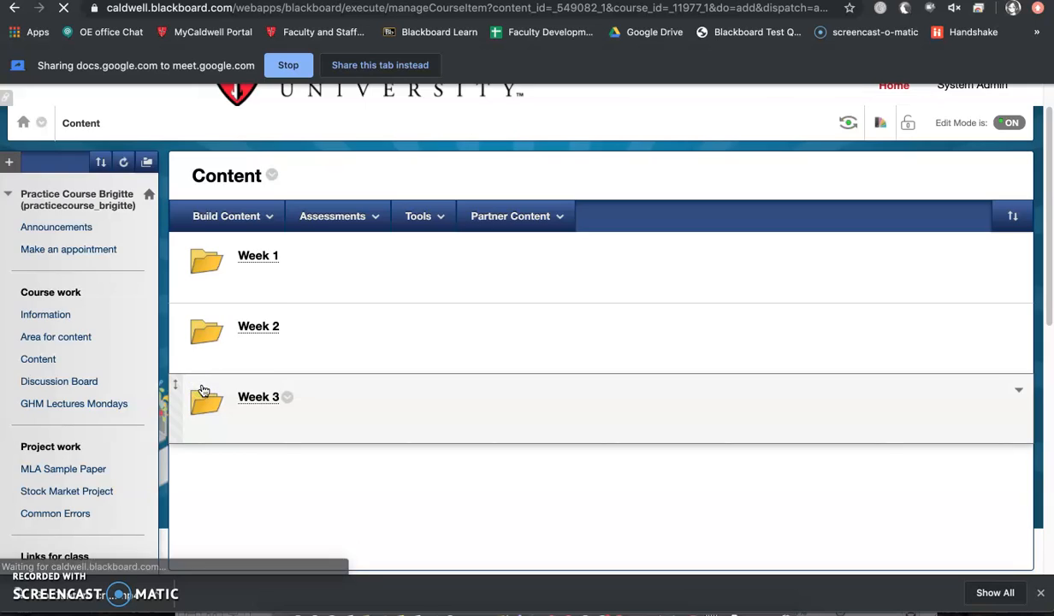
{"action": "left_click", "coordinate": [414, 372]}
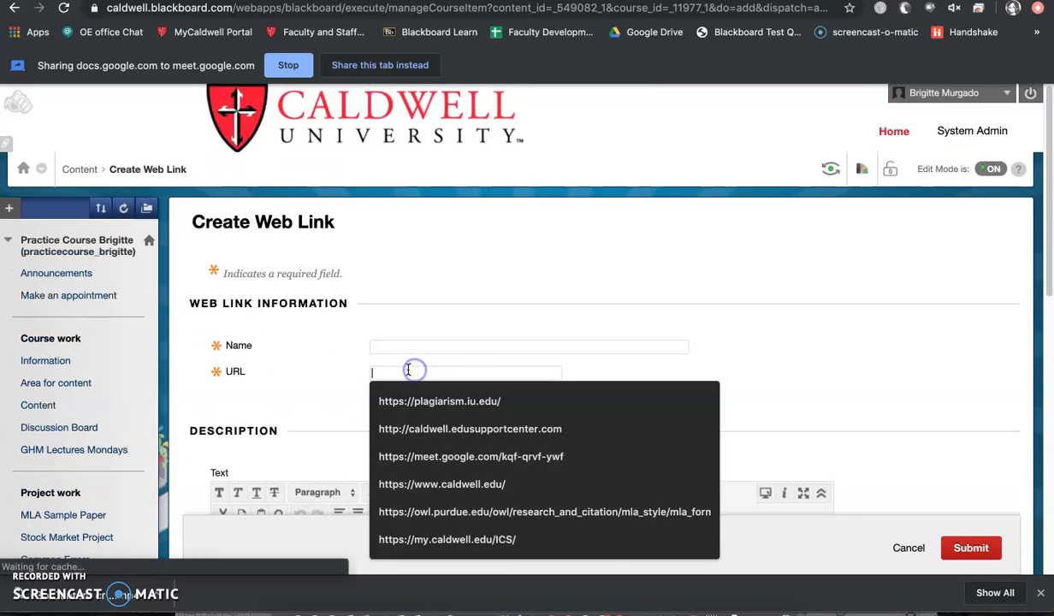
{"action": "key", "text": "super+v"}
{"action": "left_click", "coordinate": [412, 349]}
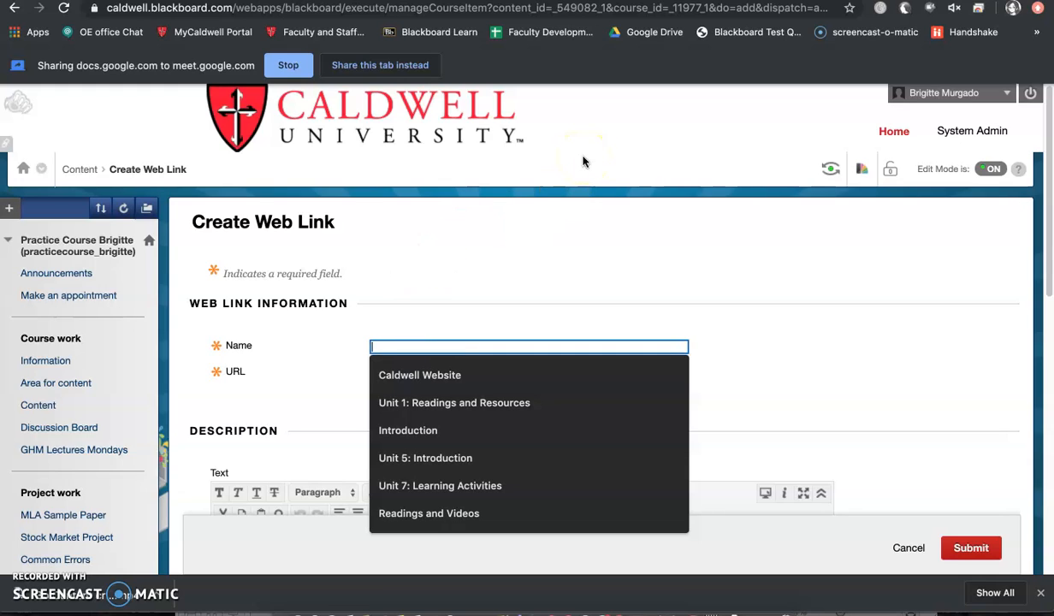
{"action": "type", "text": "Y"}
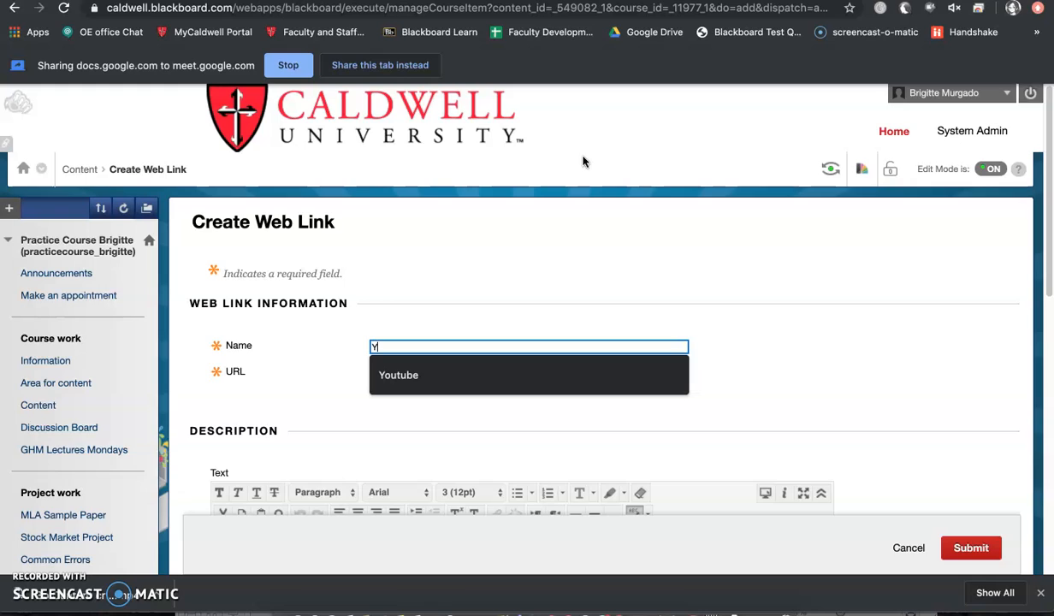
{"action": "type", "text": "outube"}
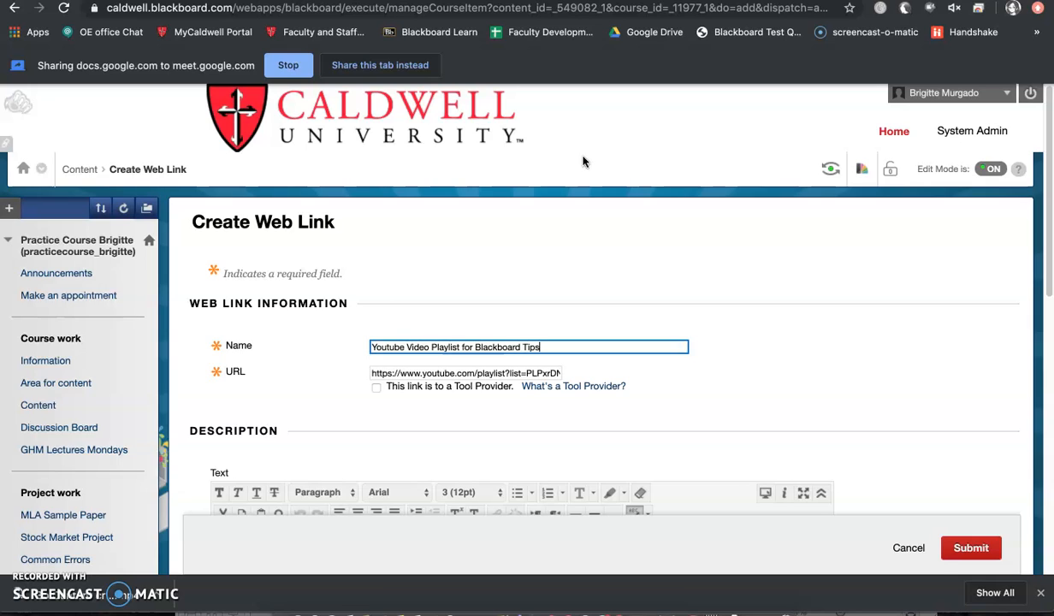
{"action": "left_click", "coordinate": [376, 359]}
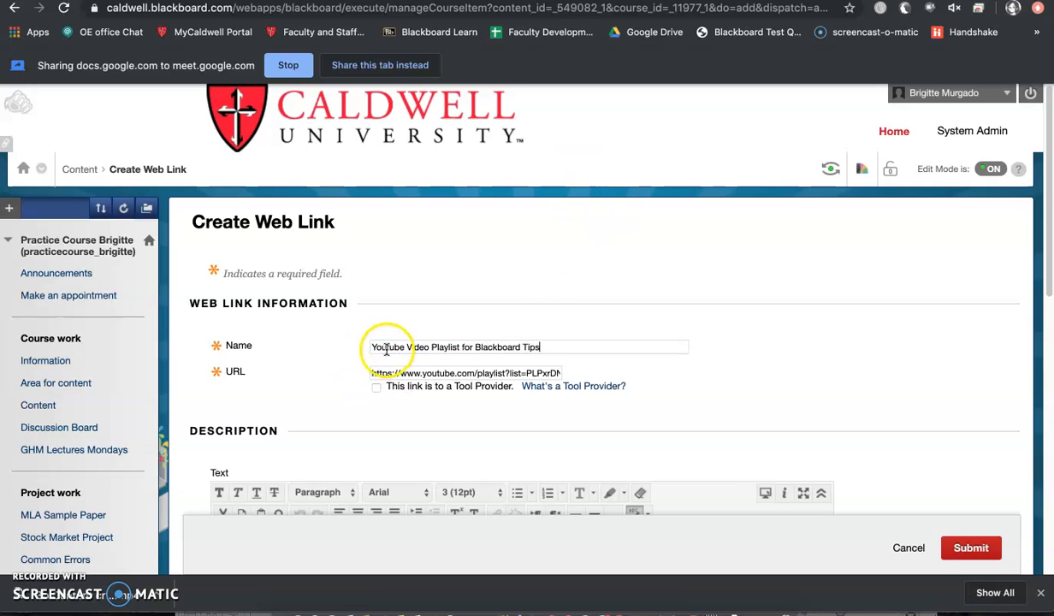
{"action": "left_click", "coordinate": [513, 347]}
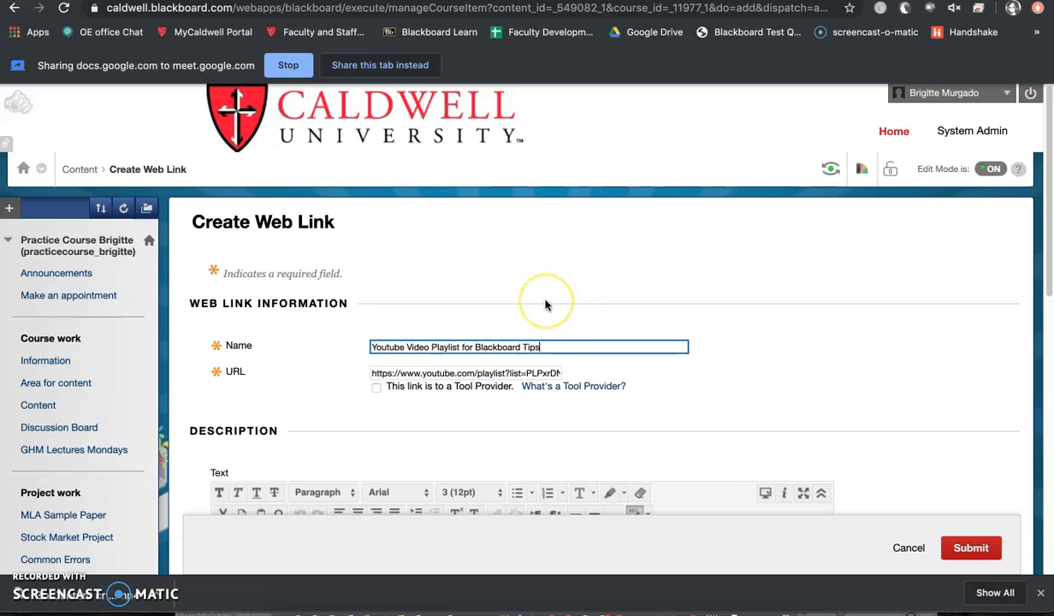
Step: Submit the web link with an empty description and find it below the Week 3 folder in the course content
{"action": "scroll", "coordinate": [675, 359], "scroll_direction": "down", "scroll_amount": 4}
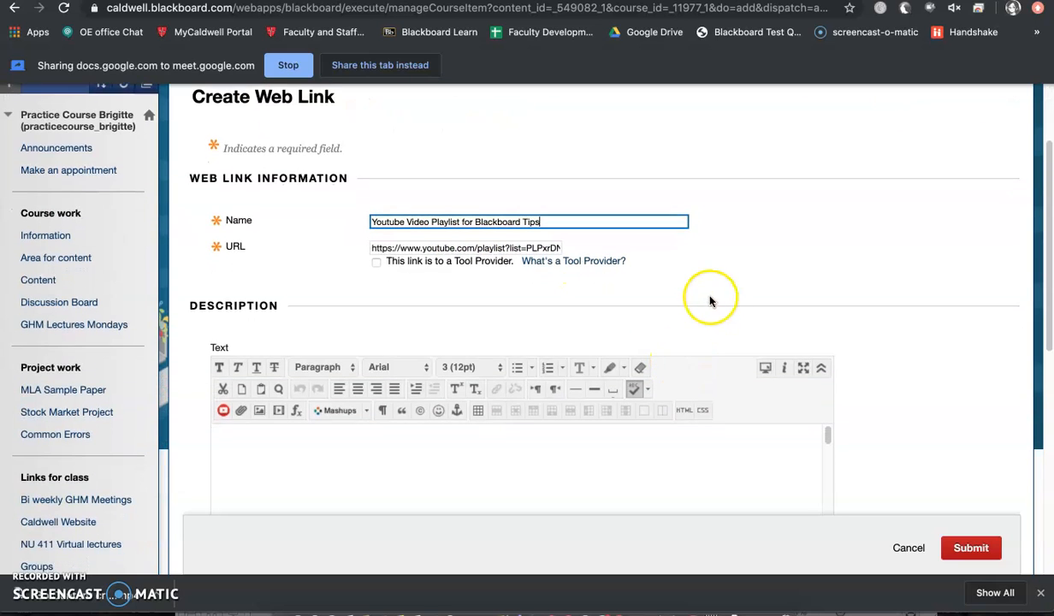
{"action": "left_click", "coordinate": [450, 405]}
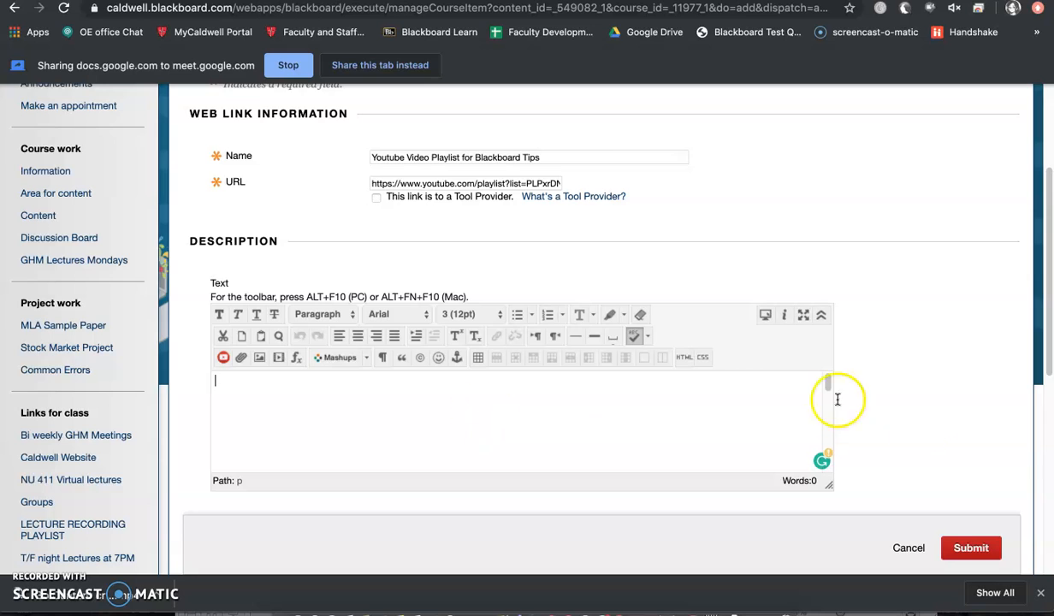
{"action": "left_click", "coordinate": [971, 550]}
{"action": "scroll", "coordinate": [620, 385], "scroll_direction": "down", "scroll_amount": 5}
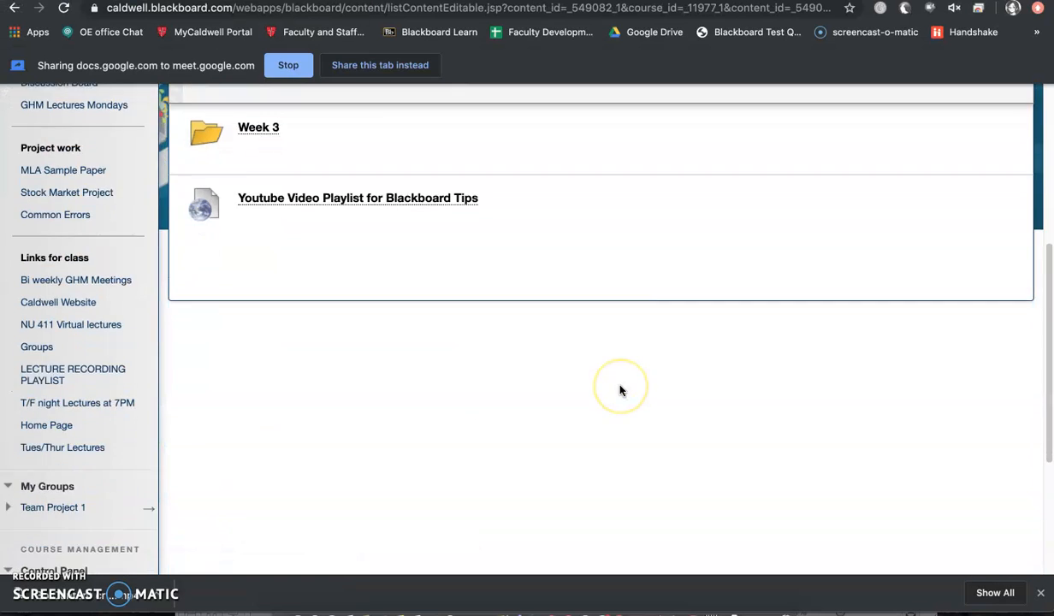
Step: Test the Blackboard Tips playlist link in the course by playing the whole playlist, return to the playlist page and dismiss the miniplayer
{"action": "scroll", "coordinate": [620, 390], "scroll_direction": "up", "scroll_amount": 3}
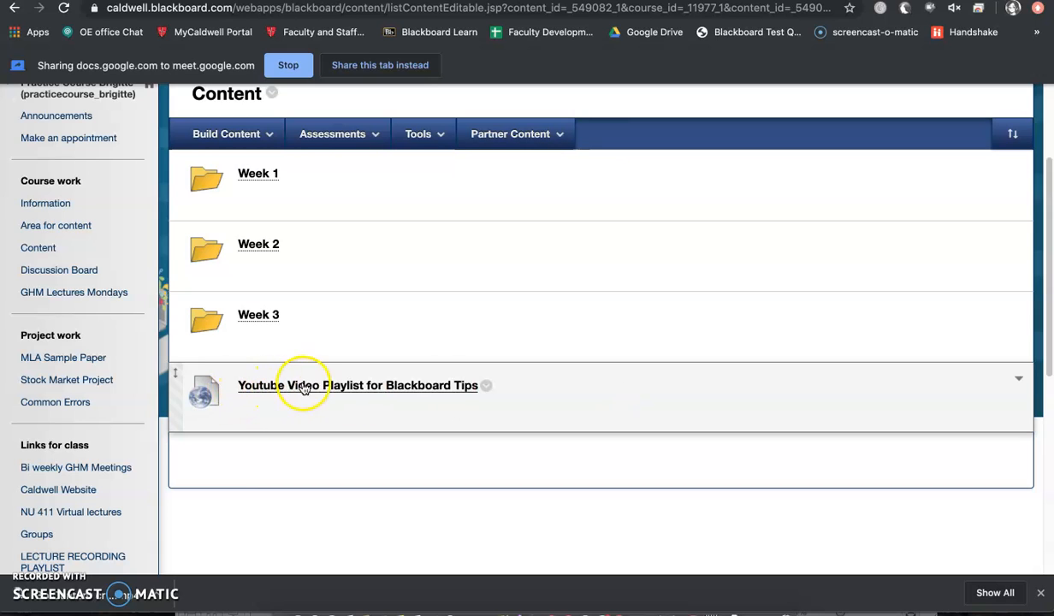
{"action": "left_click", "coordinate": [346, 387]}
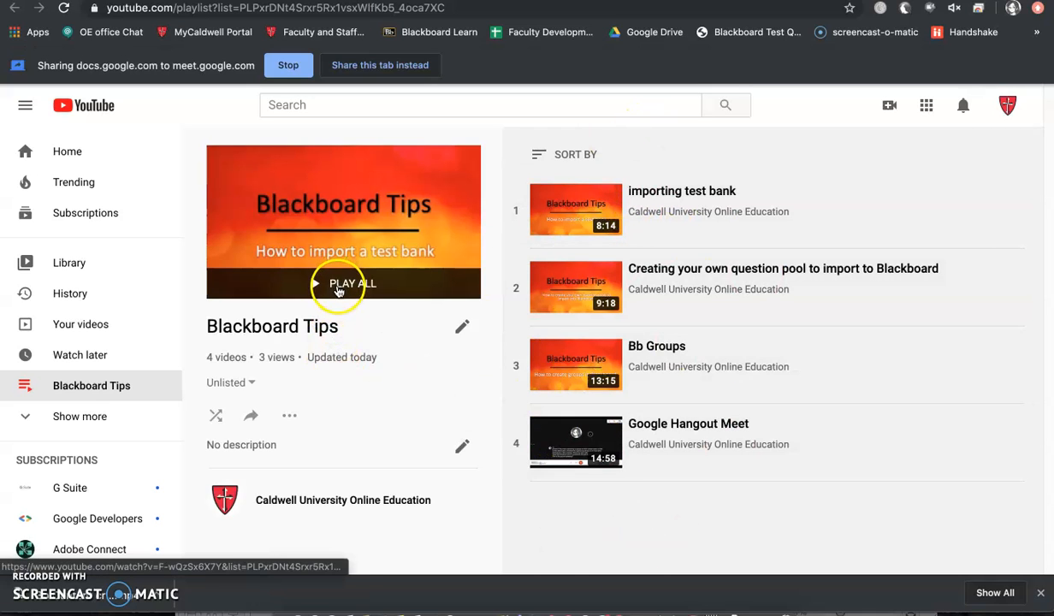
{"action": "left_click", "coordinate": [337, 286]}
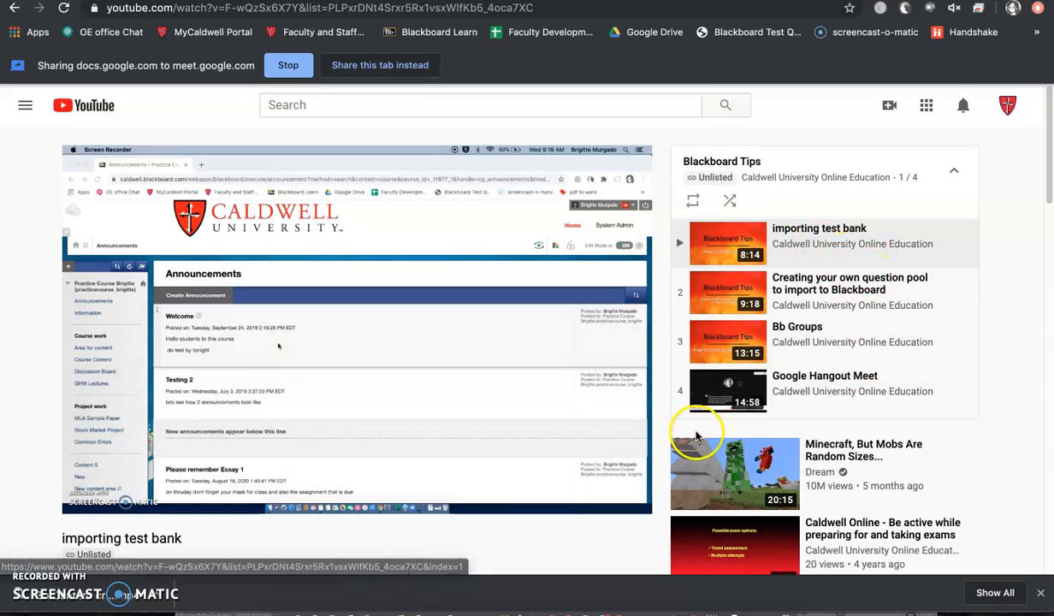
{"action": "left_click", "coordinate": [16, 7]}
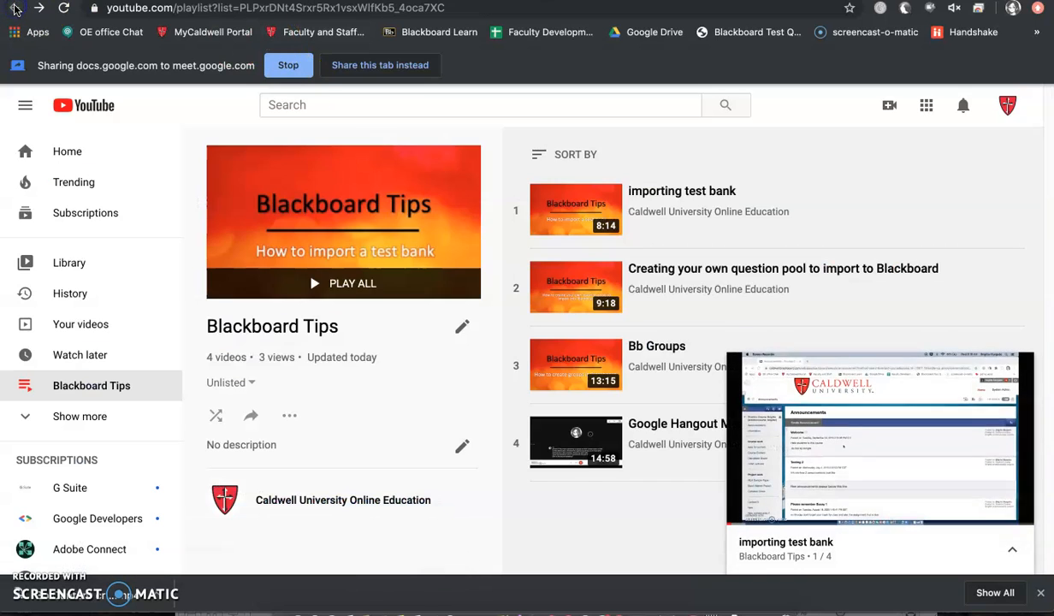
{"action": "left_click", "coordinate": [1015, 366]}
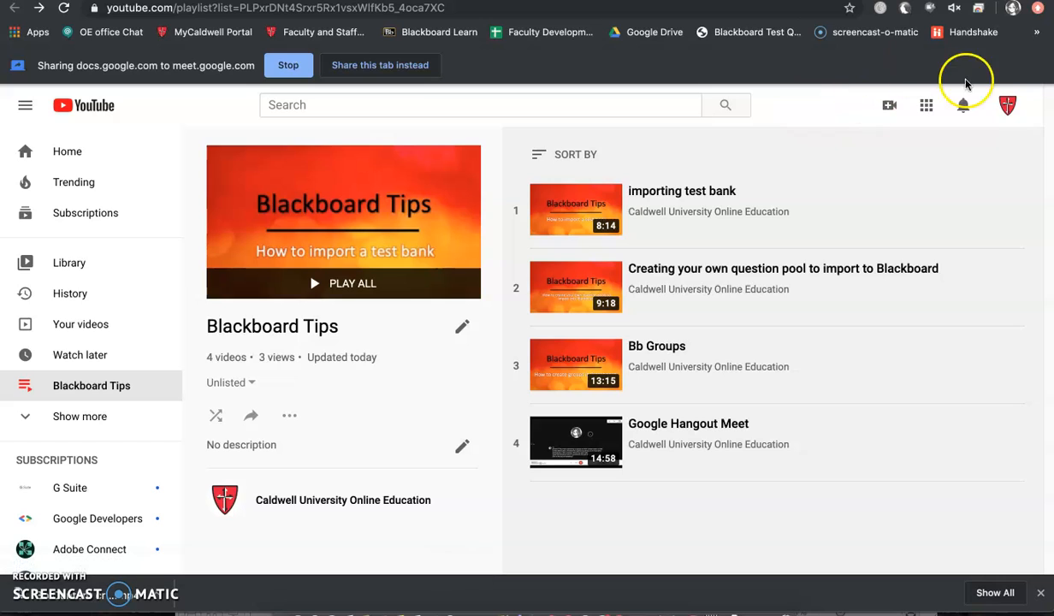
Step: Open the details of the Google Hangout Meet video in YouTube Studio and find its thumbnail options
{"action": "left_click", "coordinate": [1009, 104]}
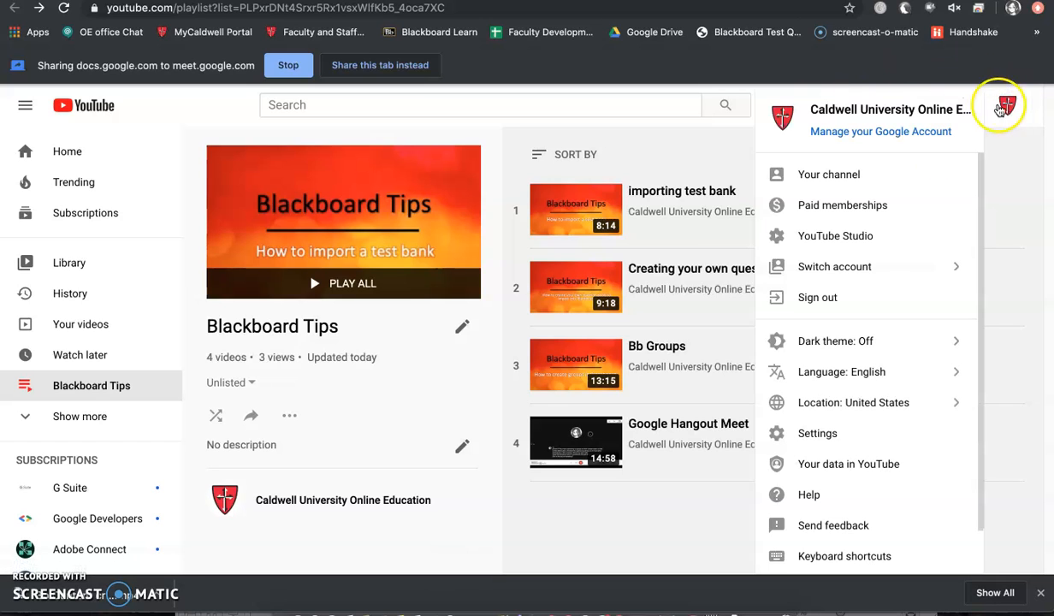
{"action": "left_click", "coordinate": [804, 238]}
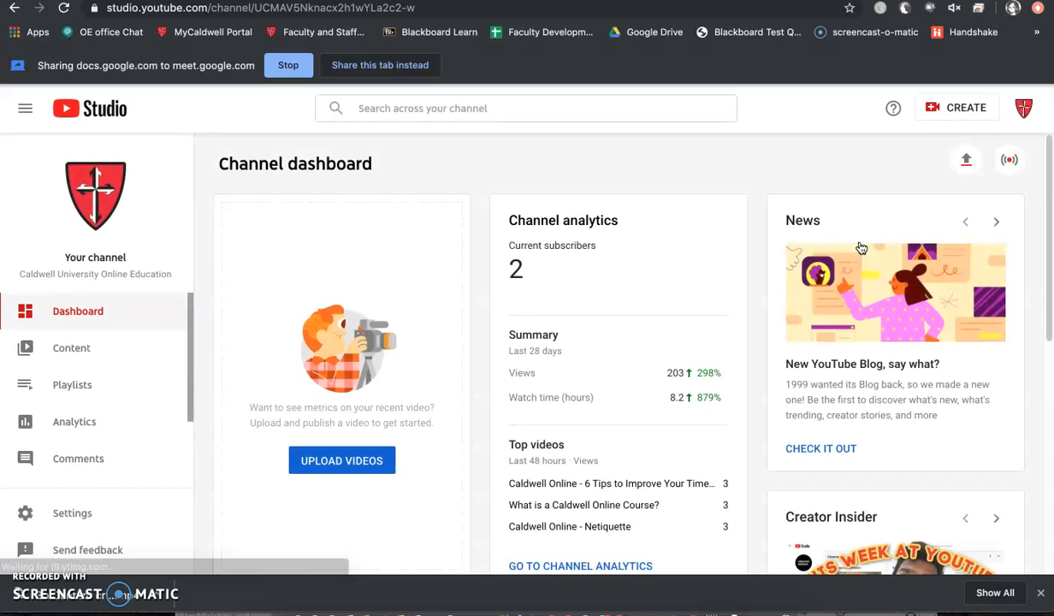
{"action": "left_click", "coordinate": [68, 348]}
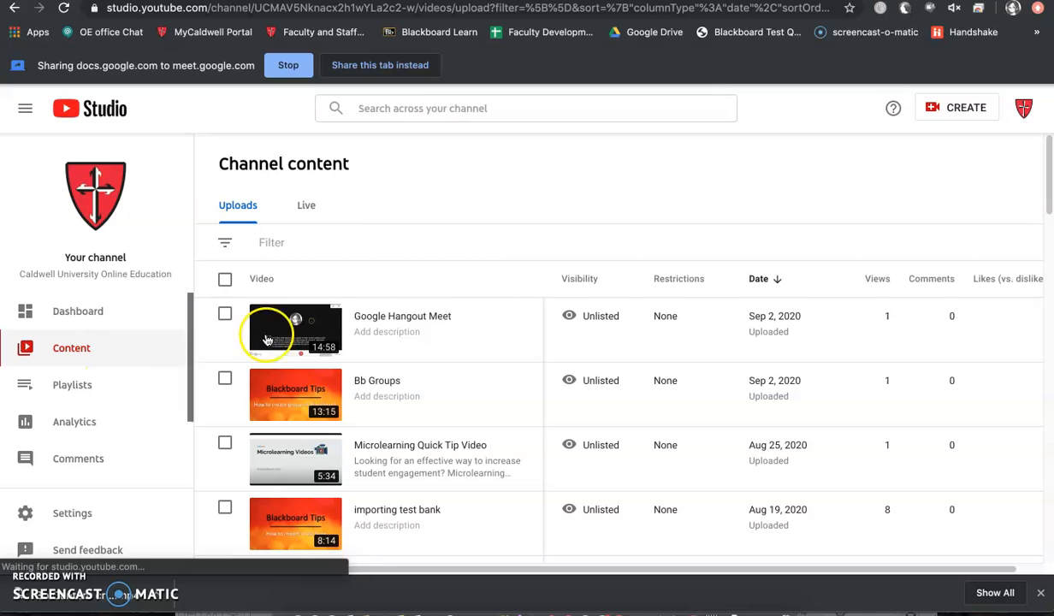
{"action": "mouse_move", "coordinate": [369, 334]}
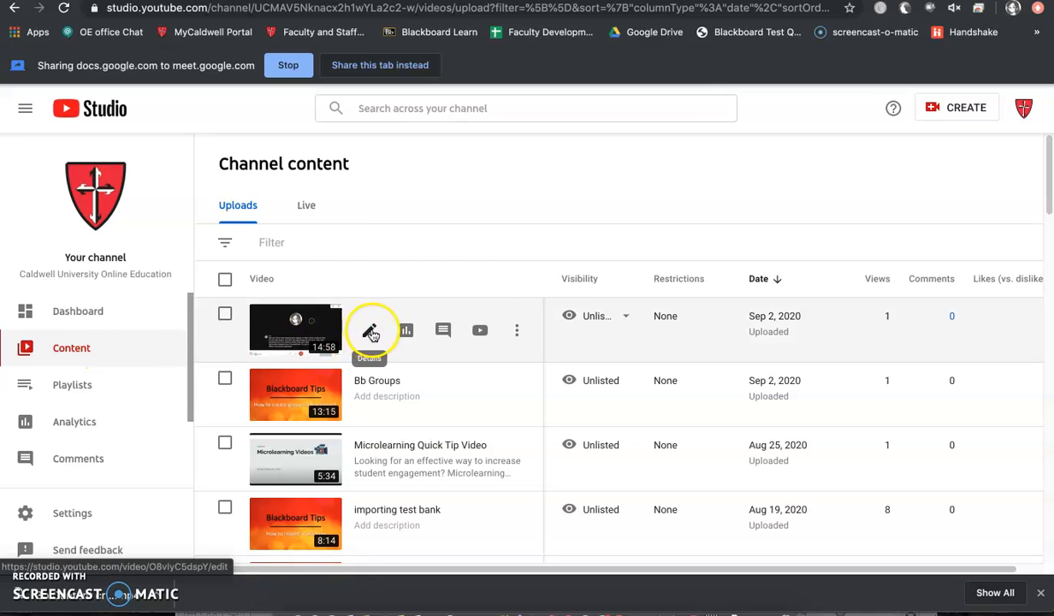
{"action": "left_click", "coordinate": [369, 334]}
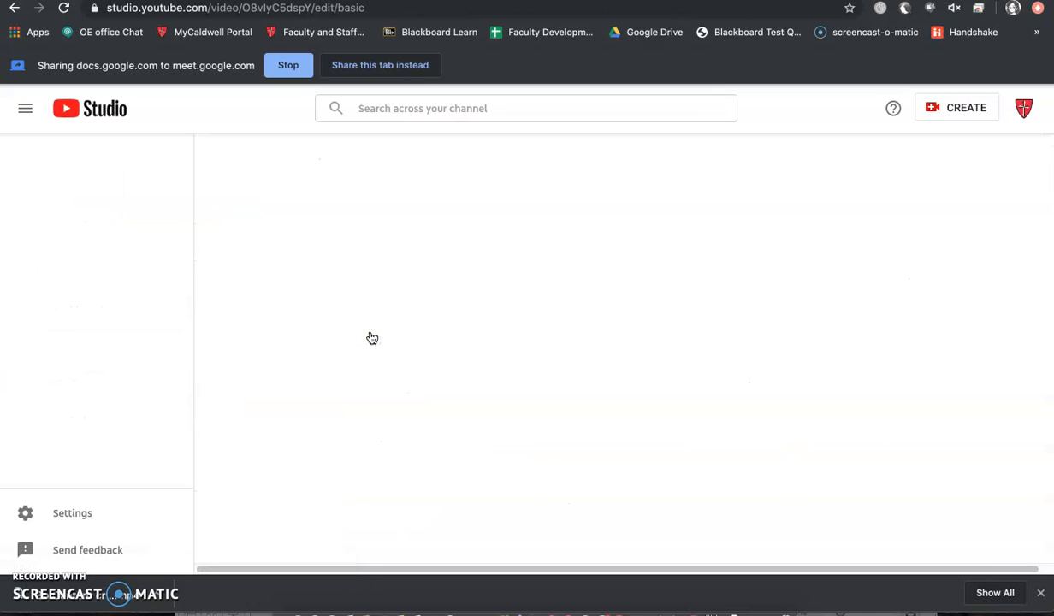
{"action": "scroll", "coordinate": [372, 338], "scroll_direction": "down", "scroll_amount": 3}
{"action": "scroll", "coordinate": [371, 338], "scroll_direction": "up", "scroll_amount": 1}
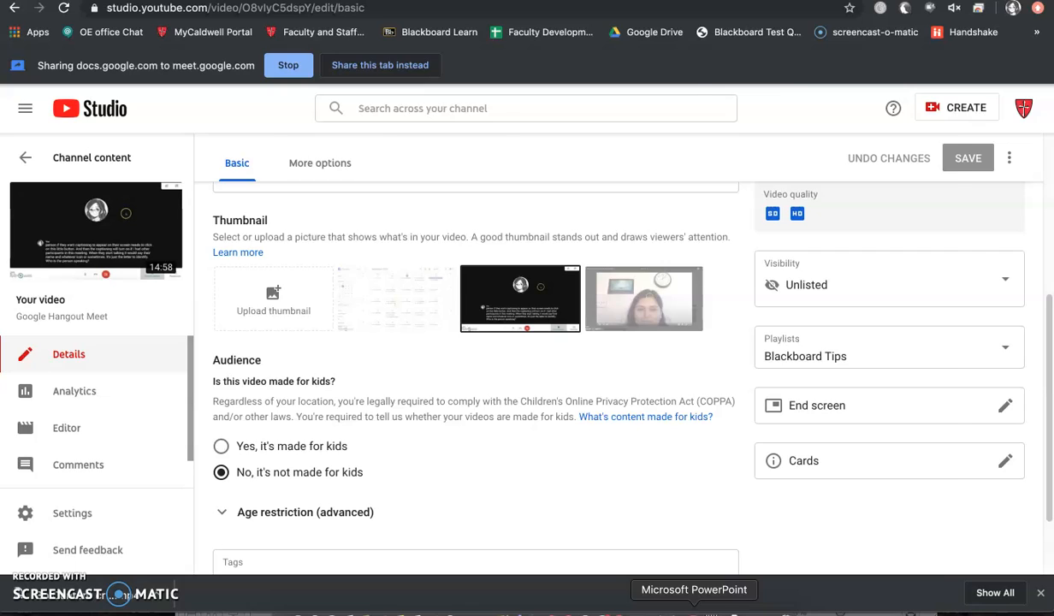
Step: Switch to Microsoft PowerPoint and replace the slide's subtitle with "Google Hangout Meet"
{"action": "left_click", "coordinate": [694, 610]}
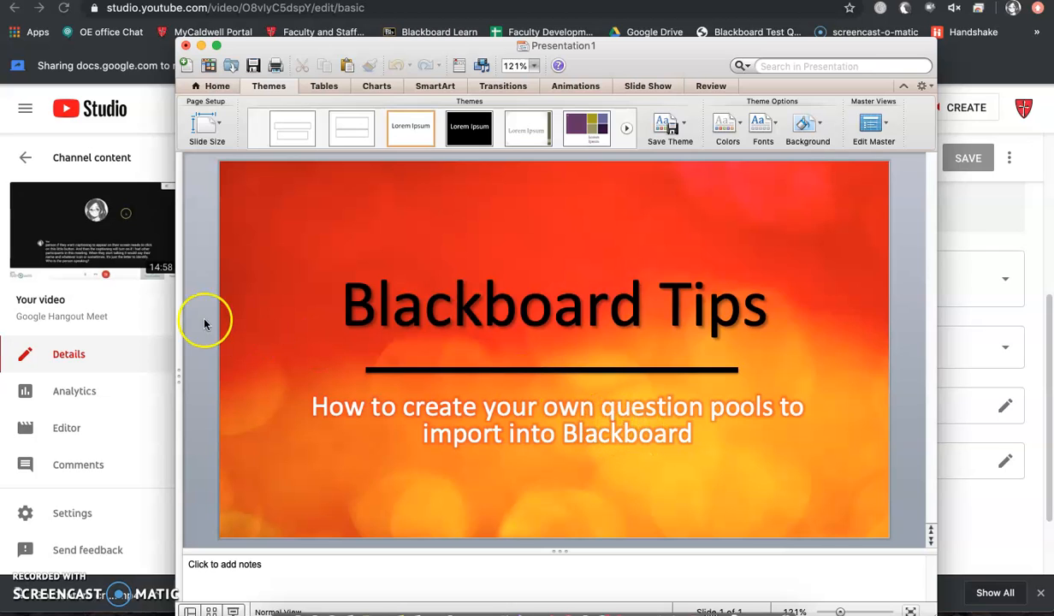
{"action": "left_click", "coordinate": [551, 439]}
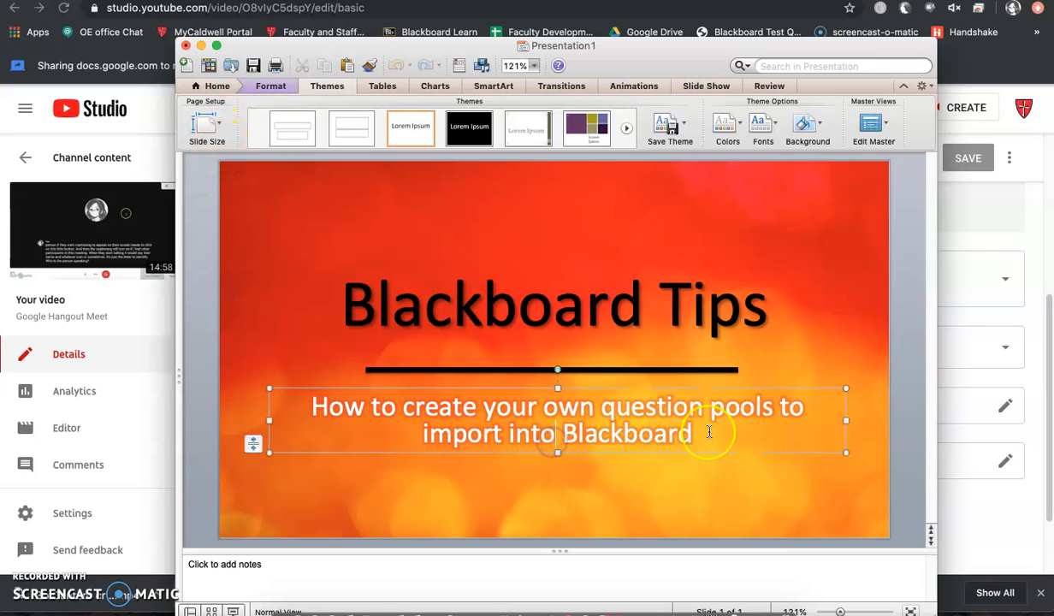
{"action": "left_click_drag", "start_coordinate": [693, 436], "coordinate": [307, 395]}
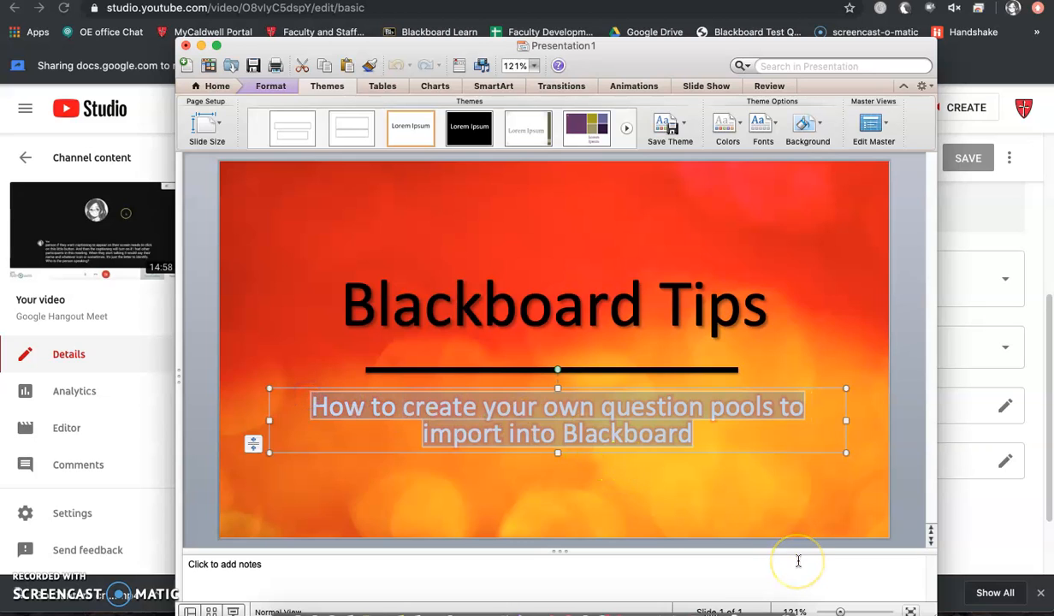
{"action": "type", "text": "Google Han"}
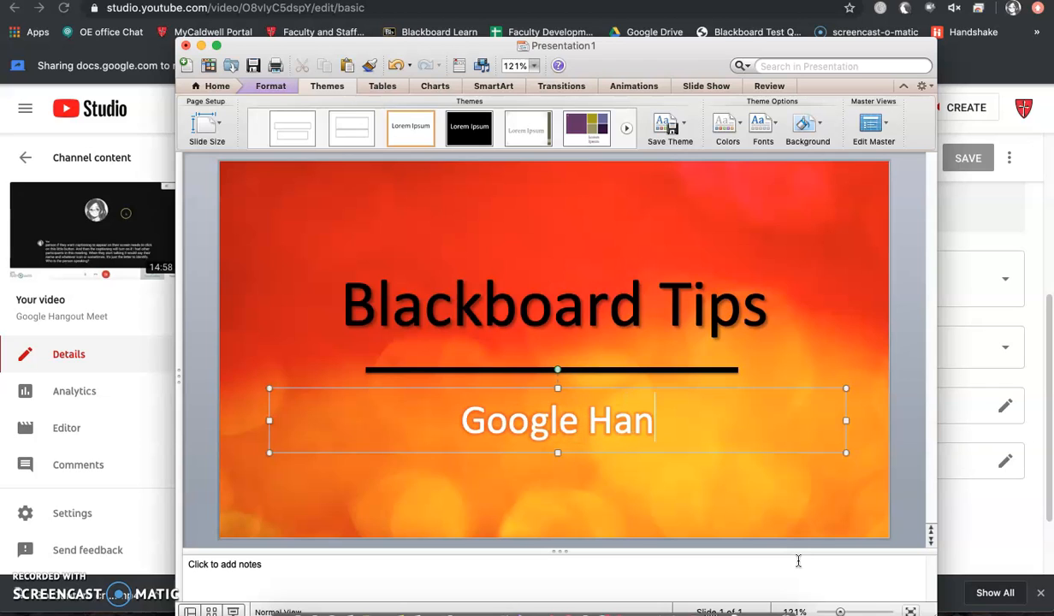
{"action": "type", "text": "gour Meet"}
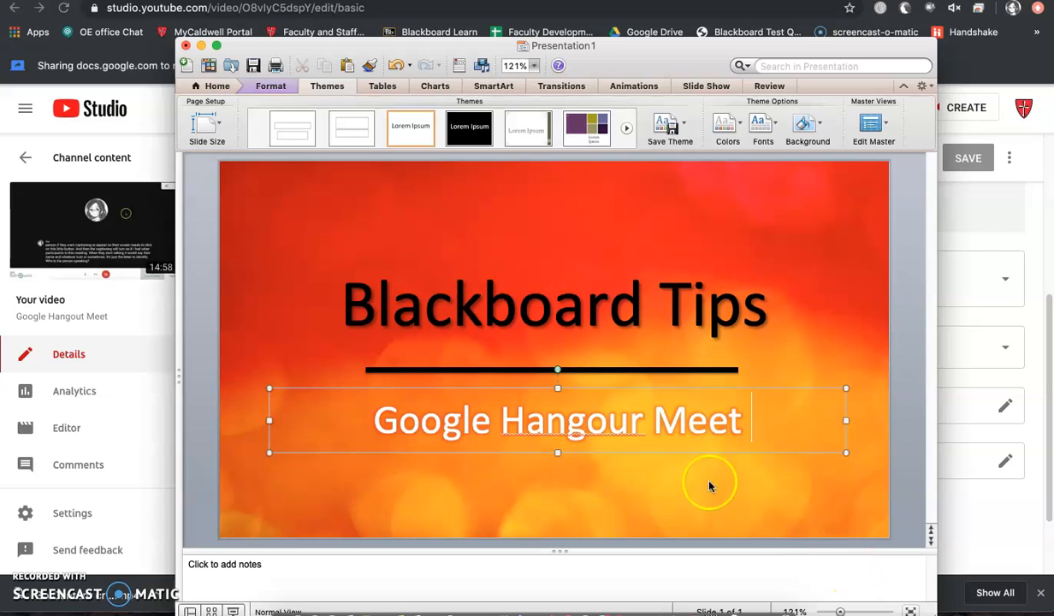
{"action": "key", "text": "BackSpace"}
{"action": "type", "text": "t"}
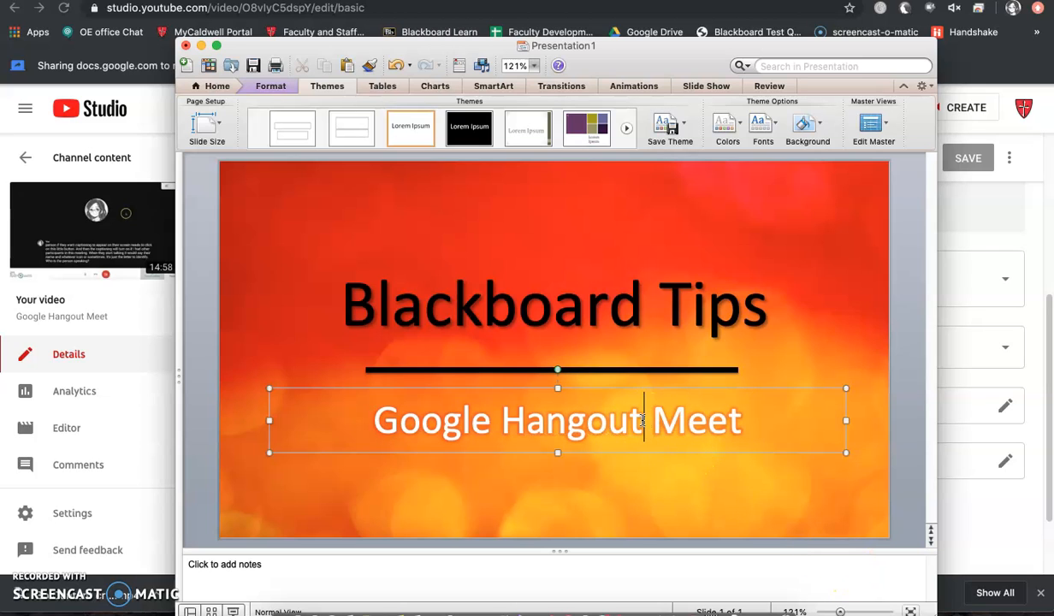
Step: Replace the slide's title with "Technology tips"
{"action": "left_click", "coordinate": [744, 302]}
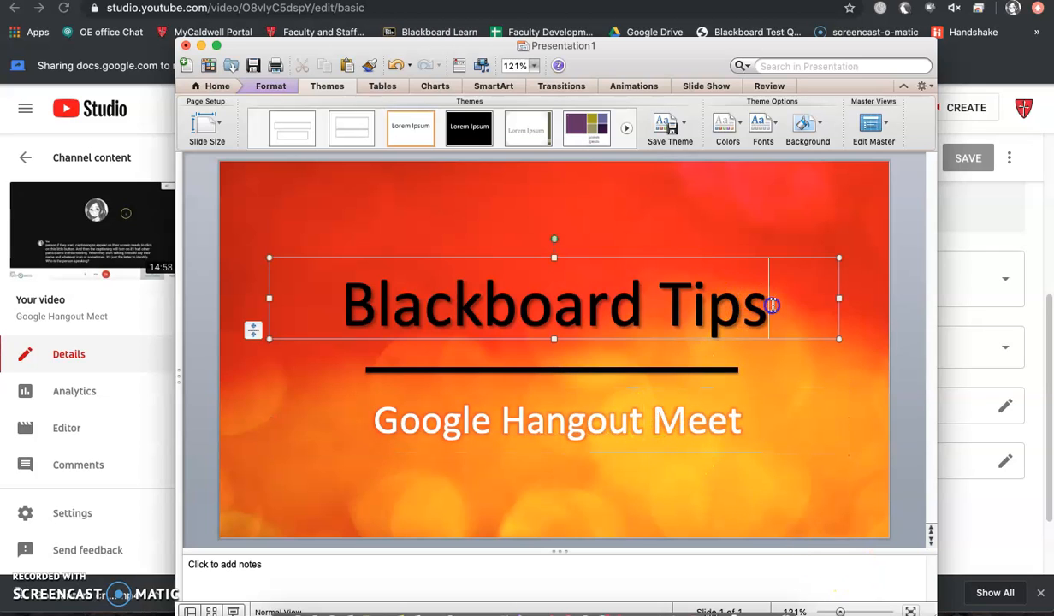
{"action": "left_click_drag", "start_coordinate": [771, 305], "coordinate": [444, 319]}
{"action": "type", "text": "Tec"}
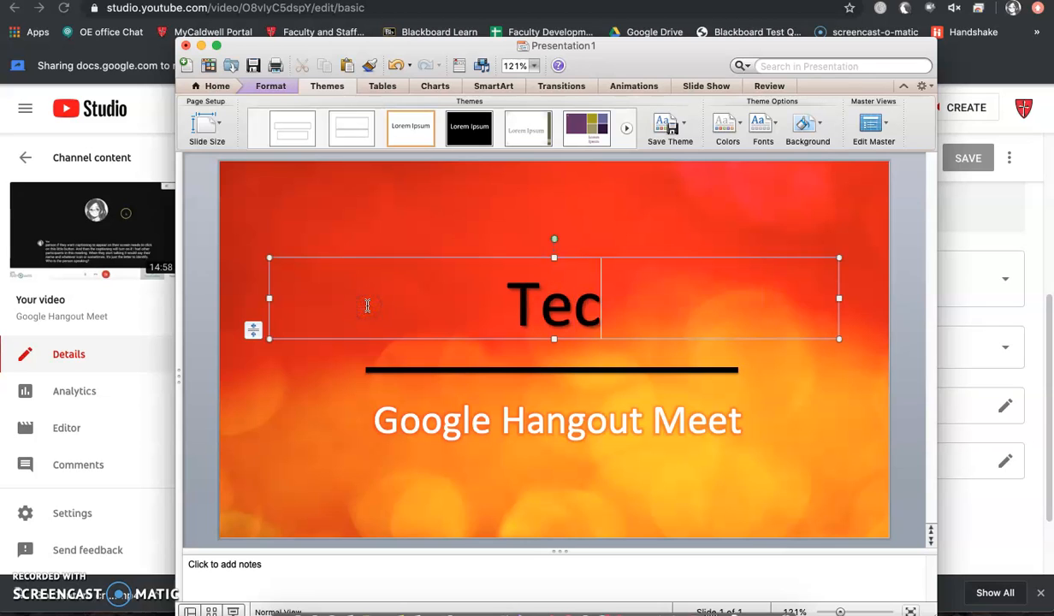
{"action": "type", "text": "hnolog"}
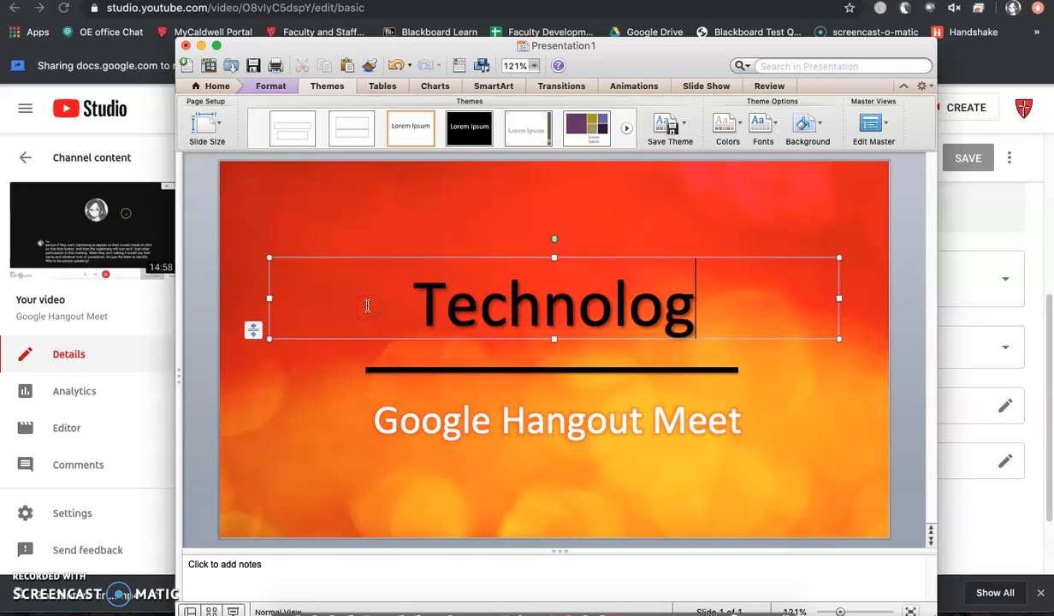
{"action": "type", "text": "y tips"}
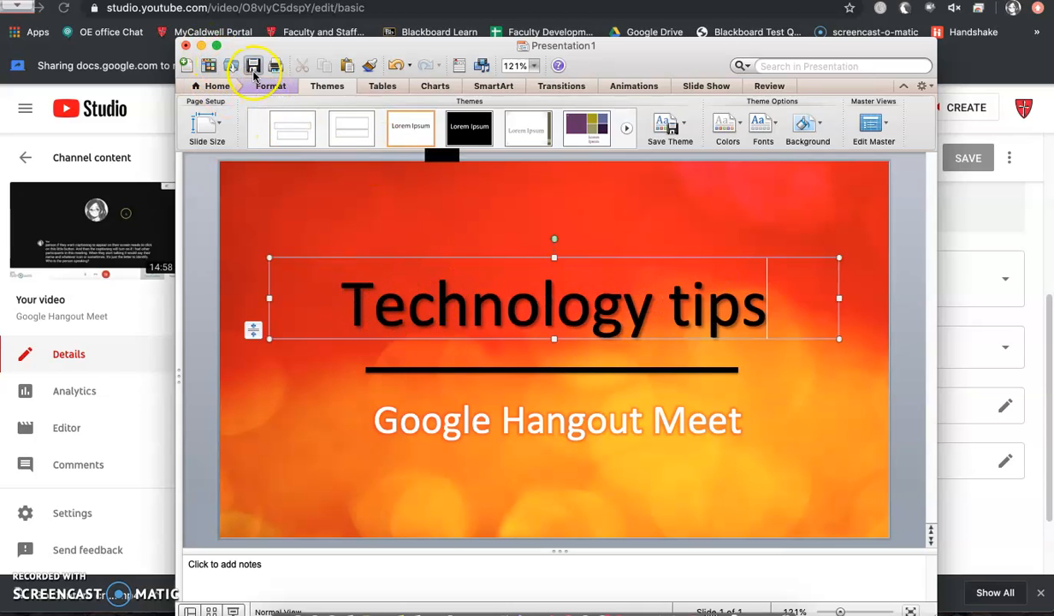
Step: Save the slide as a JPEG picture on the Desktop under the name Presentation1, and minimize the presentation window
{"action": "left_click", "coordinate": [103, 0]}
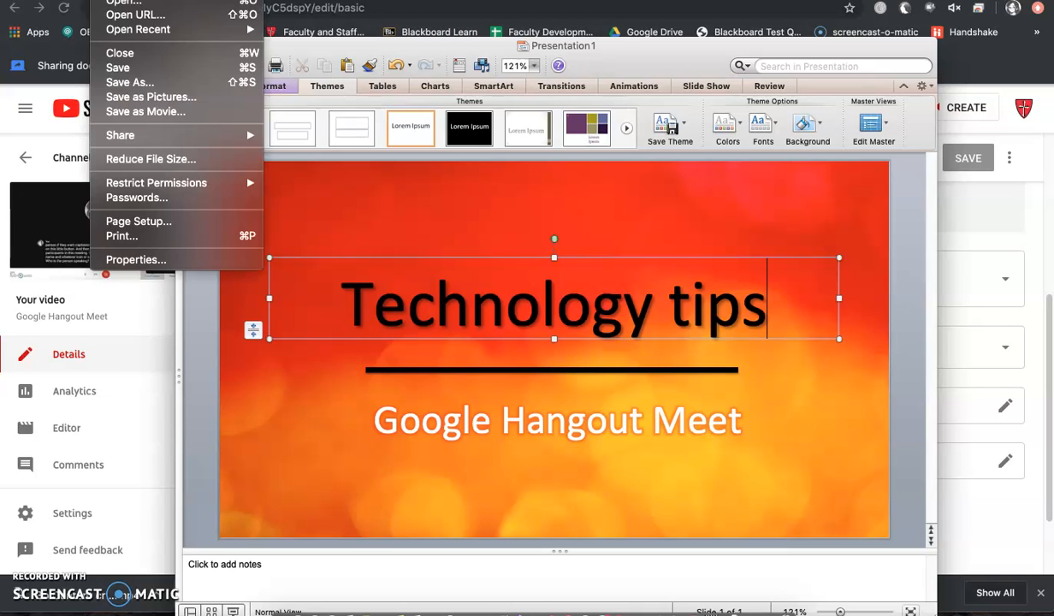
{"action": "left_click", "coordinate": [187, 98]}
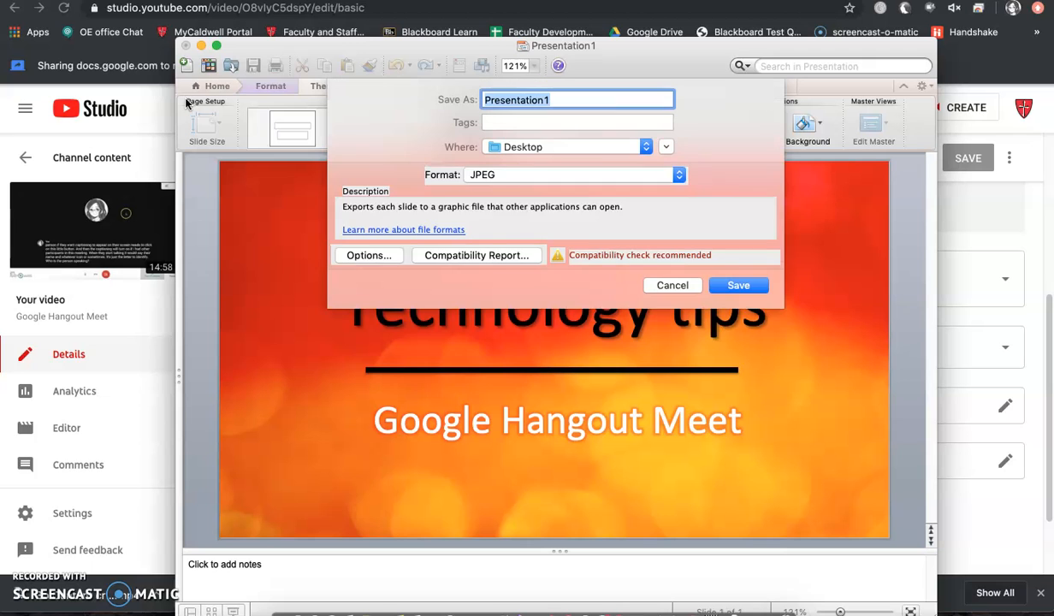
{"action": "left_click", "coordinate": [753, 289]}
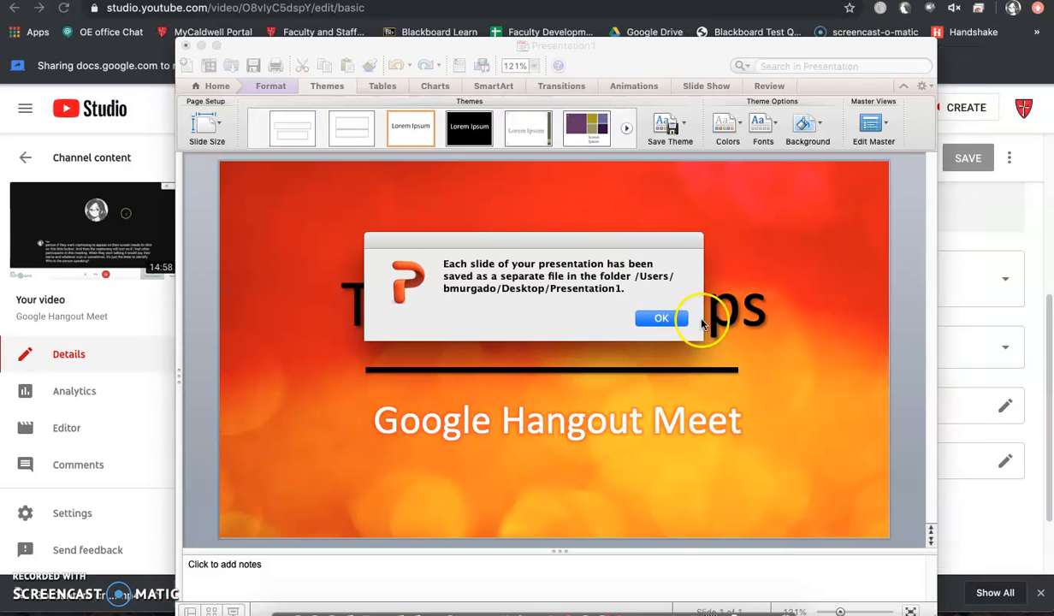
{"action": "left_click", "coordinate": [660, 318]}
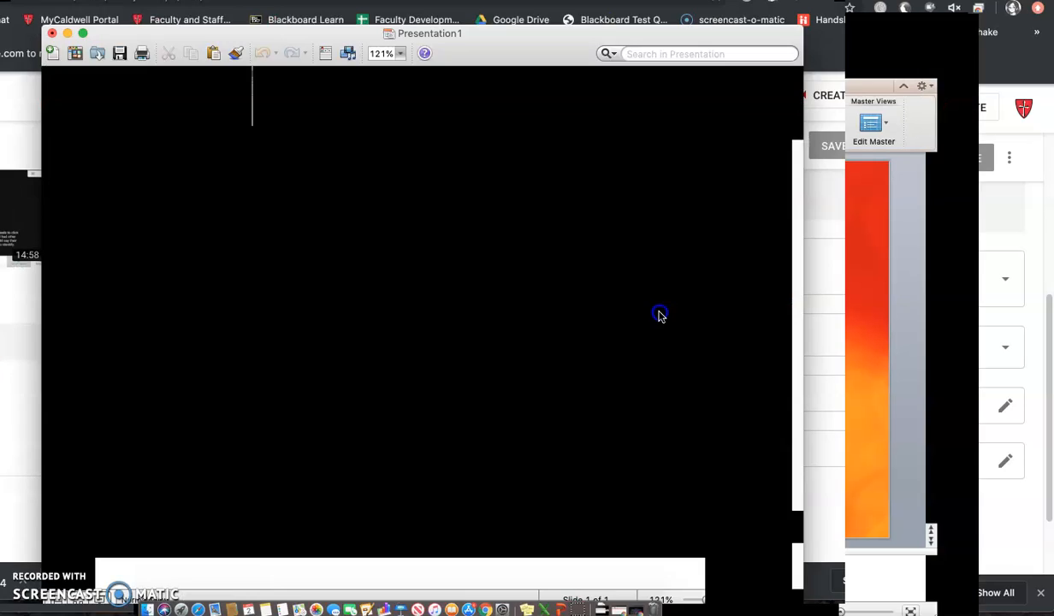
{"action": "left_click", "coordinate": [200, 48]}
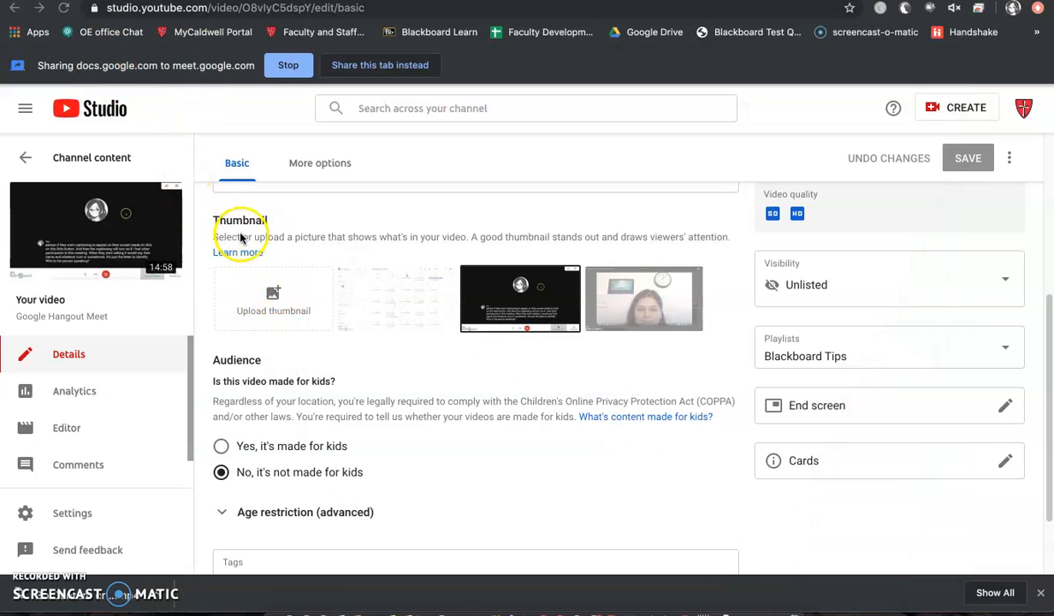
Step: Upload Slide1.jpg from the Presentation1 folder on the Desktop as the video's custom thumbnail
{"action": "left_click", "coordinate": [292, 304]}
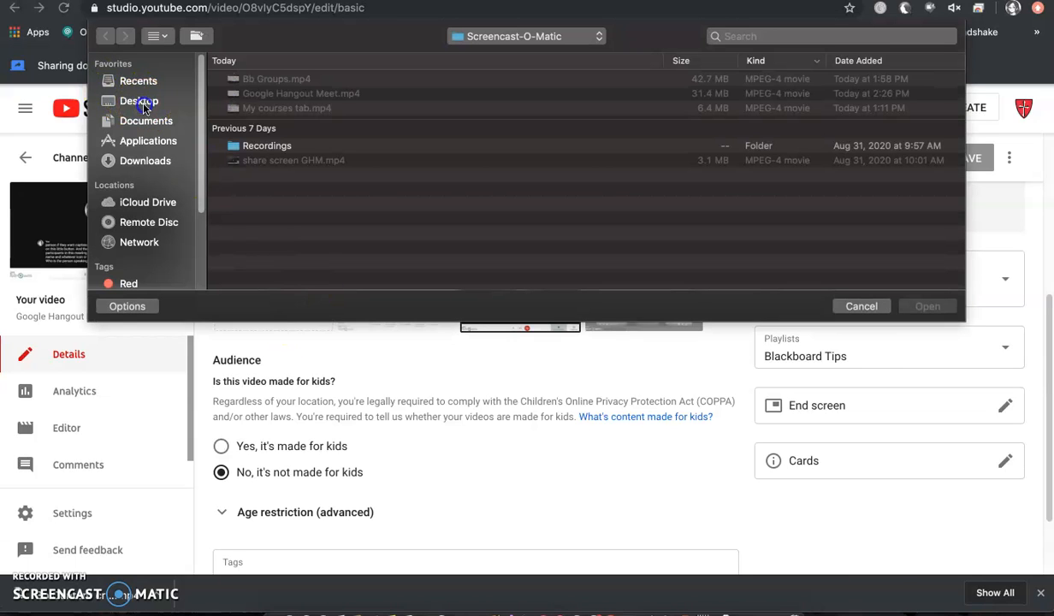
{"action": "left_click", "coordinate": [142, 103]}
{"action": "left_click", "coordinate": [269, 79]}
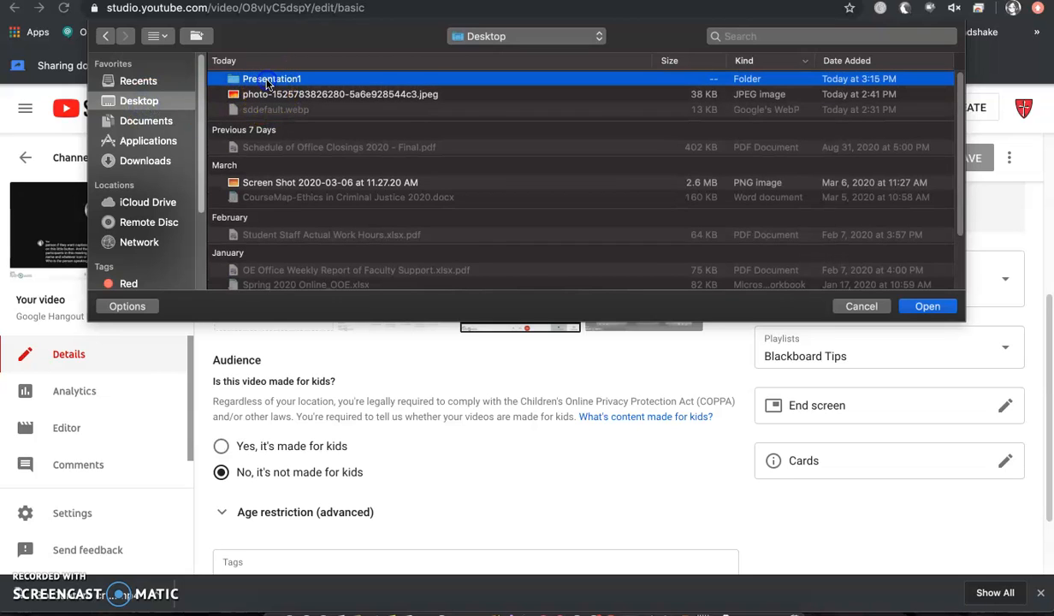
{"action": "left_click", "coordinate": [927, 306]}
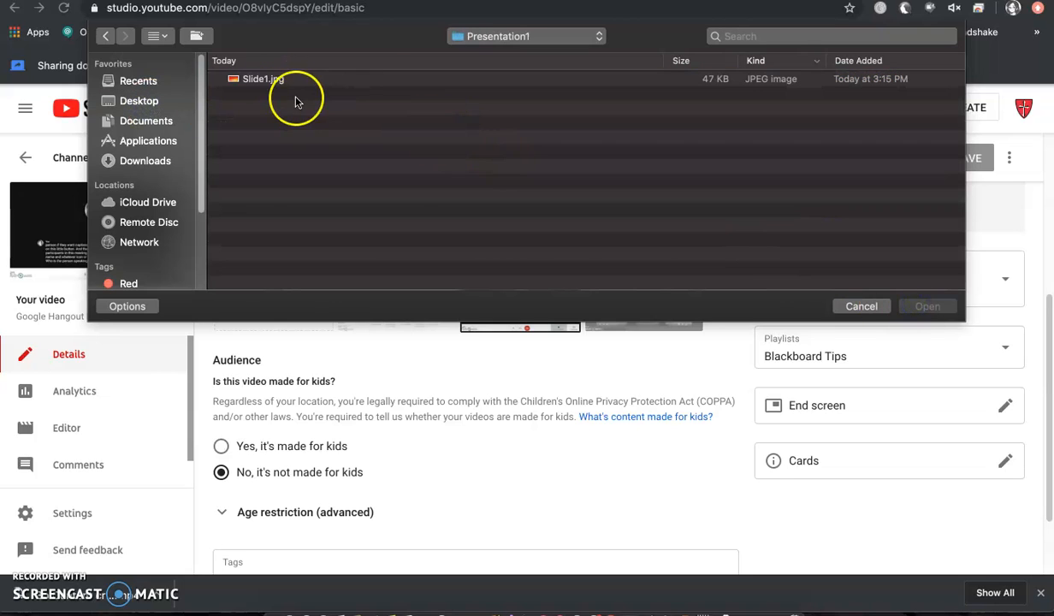
{"action": "left_click", "coordinate": [273, 83]}
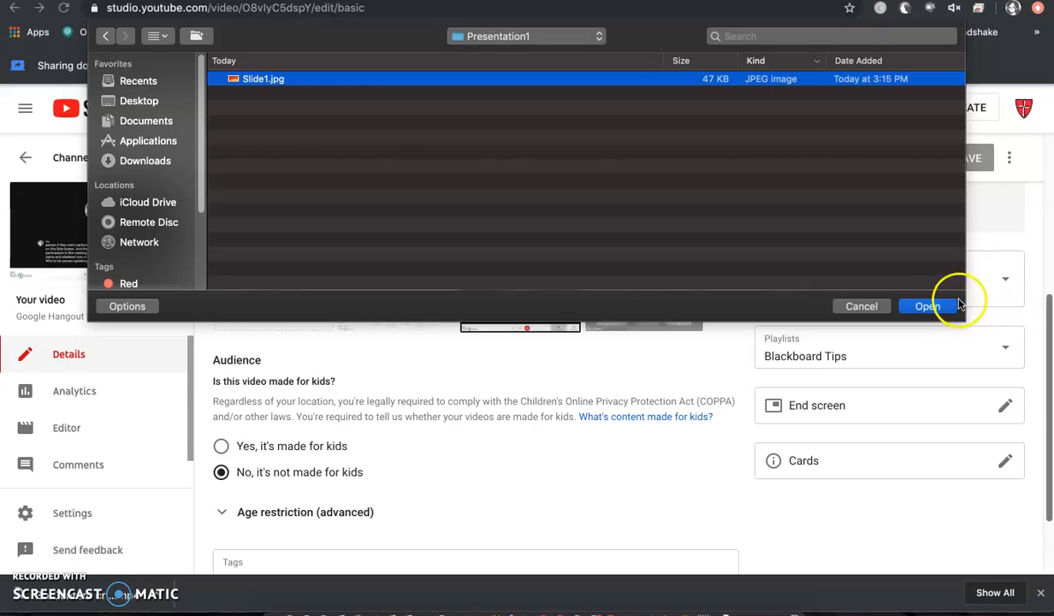
{"action": "left_click", "coordinate": [929, 308]}
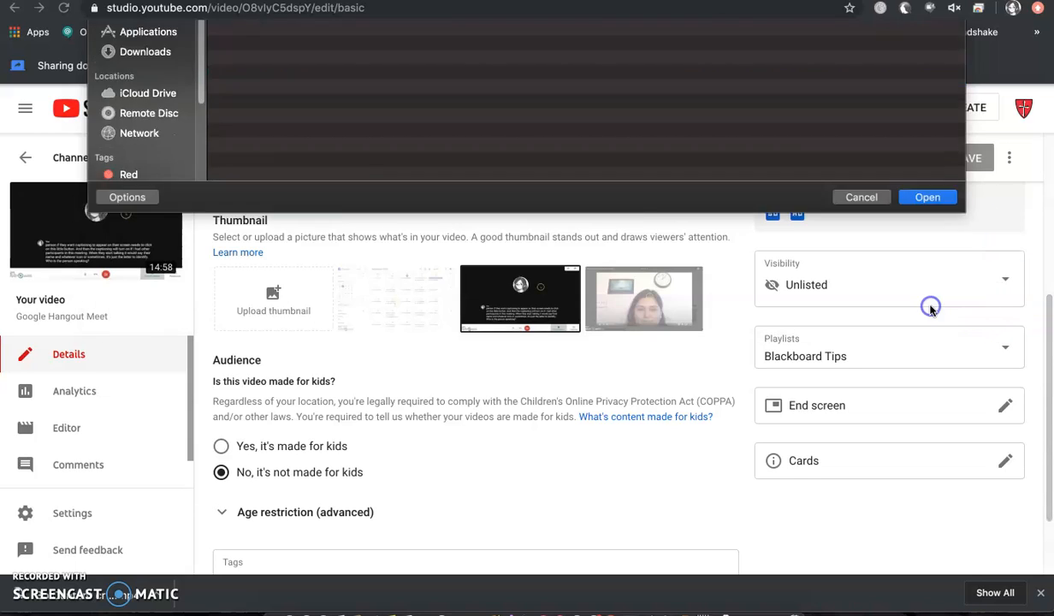
Step: Save the video's changed details and return to the channel content list
{"action": "scroll", "coordinate": [462, 394], "scroll_direction": "up", "scroll_amount": 2}
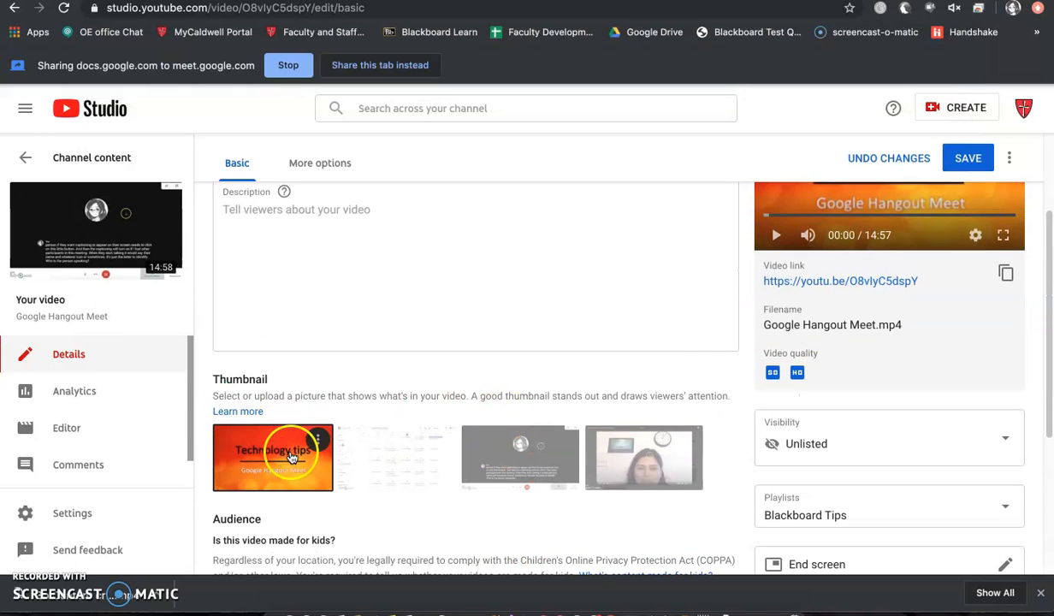
{"action": "scroll", "coordinate": [281, 436], "scroll_direction": "up", "scroll_amount": 2}
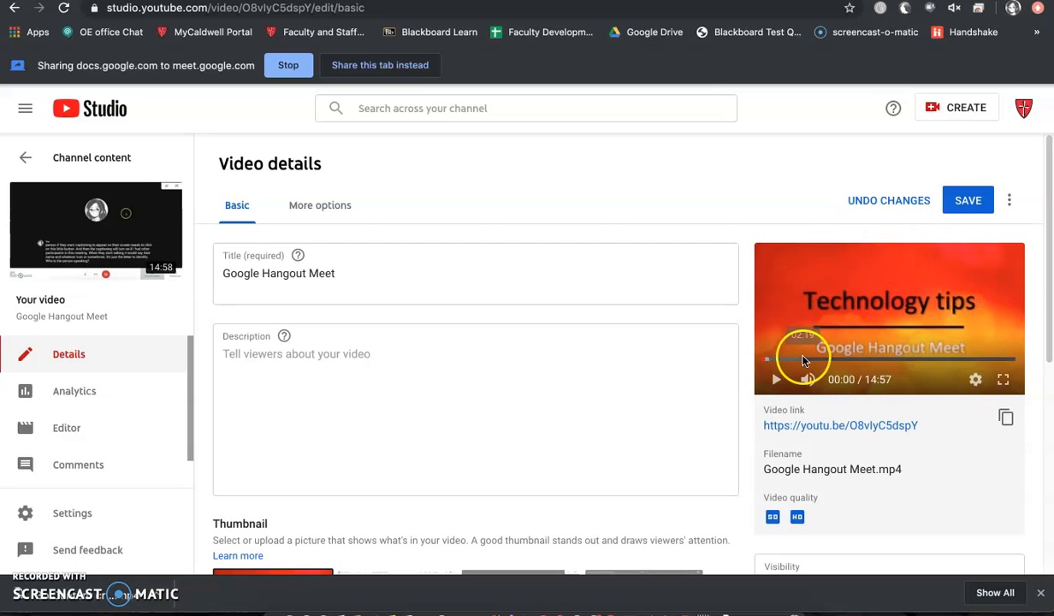
{"action": "left_click", "coordinate": [980, 201]}
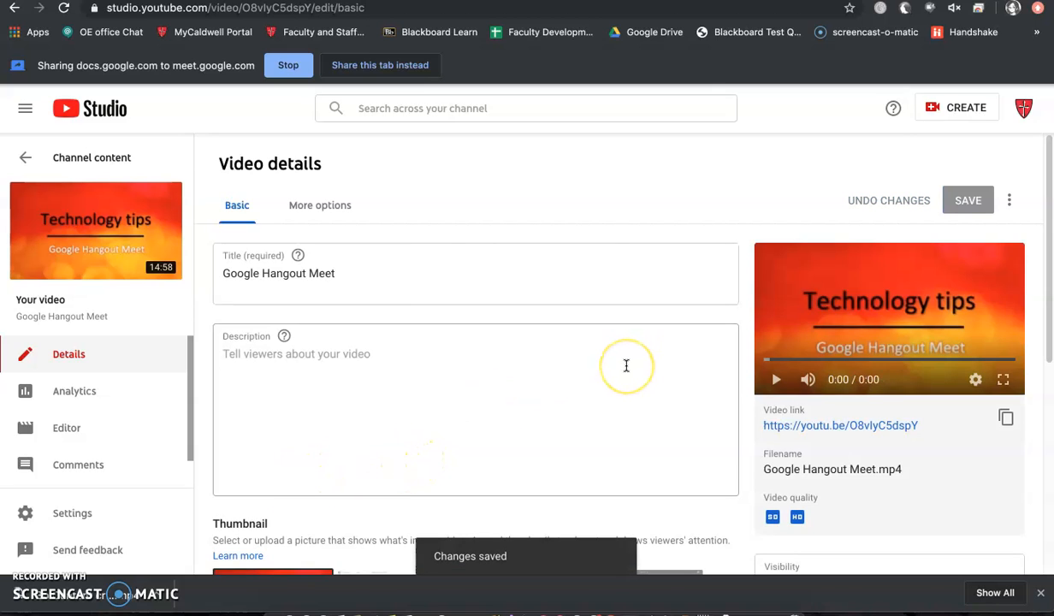
{"action": "left_click", "coordinate": [63, 163]}
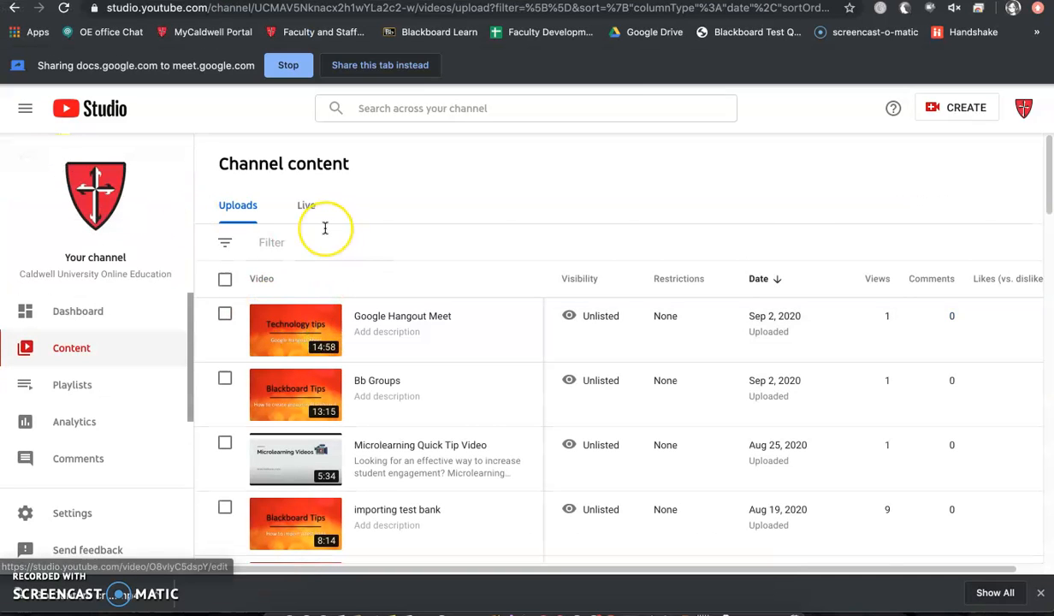
{"action": "scroll", "coordinate": [325, 228], "scroll_direction": "down", "scroll_amount": 2}
{"action": "scroll", "coordinate": [325, 228], "scroll_direction": "up", "scroll_amount": 1}
{"action": "scroll", "coordinate": [342, 345], "scroll_direction": "up", "scroll_amount": 1}
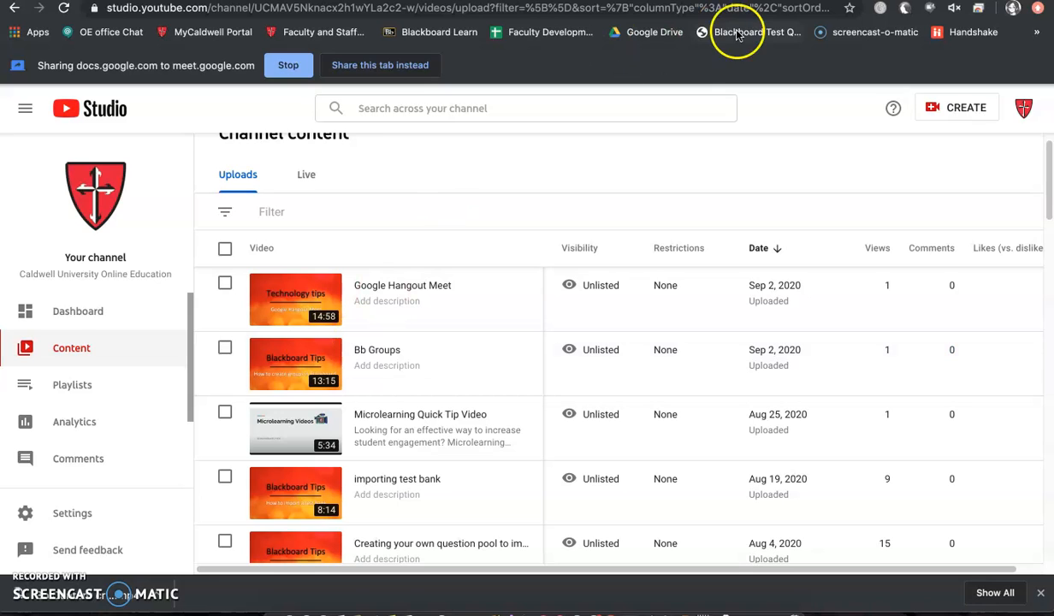
Step: Switch to the YouTube Help thread about uploading videos longer than 15 minutes, highlight that limit, and open its youtube.com/verify link
{"action": "left_click", "coordinate": [757, 1]}
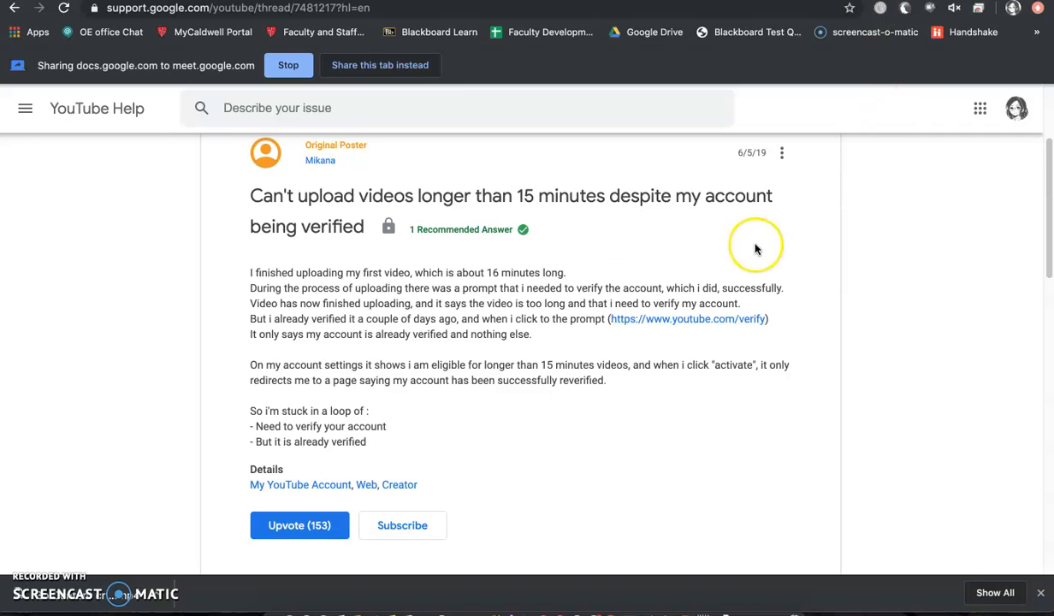
{"action": "scroll", "coordinate": [546, 295], "scroll_direction": "up", "scroll_amount": 1}
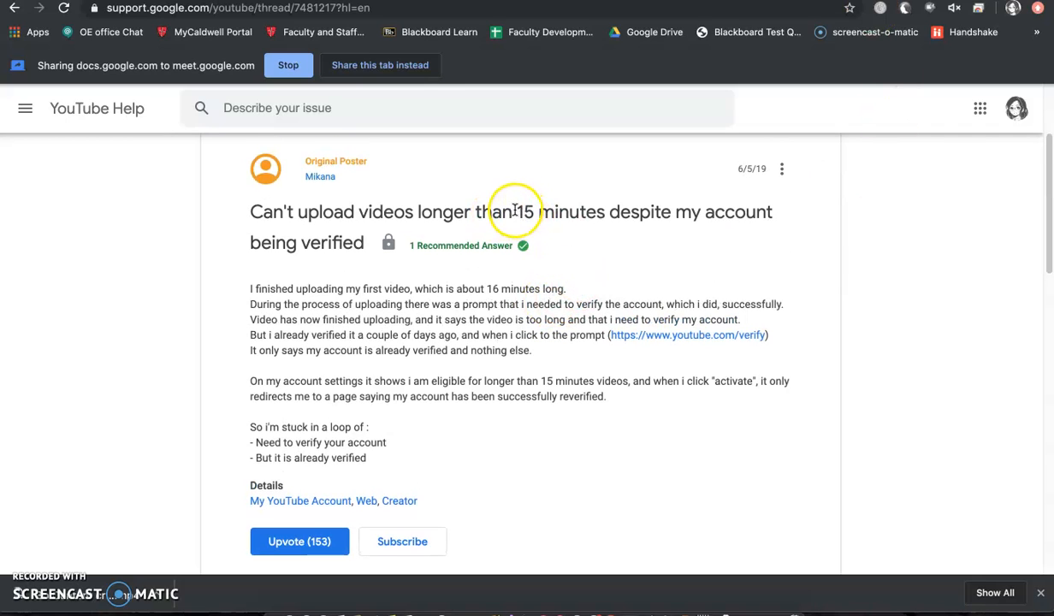
{"action": "left_click_drag", "start_coordinate": [516, 211], "coordinate": [604, 211]}
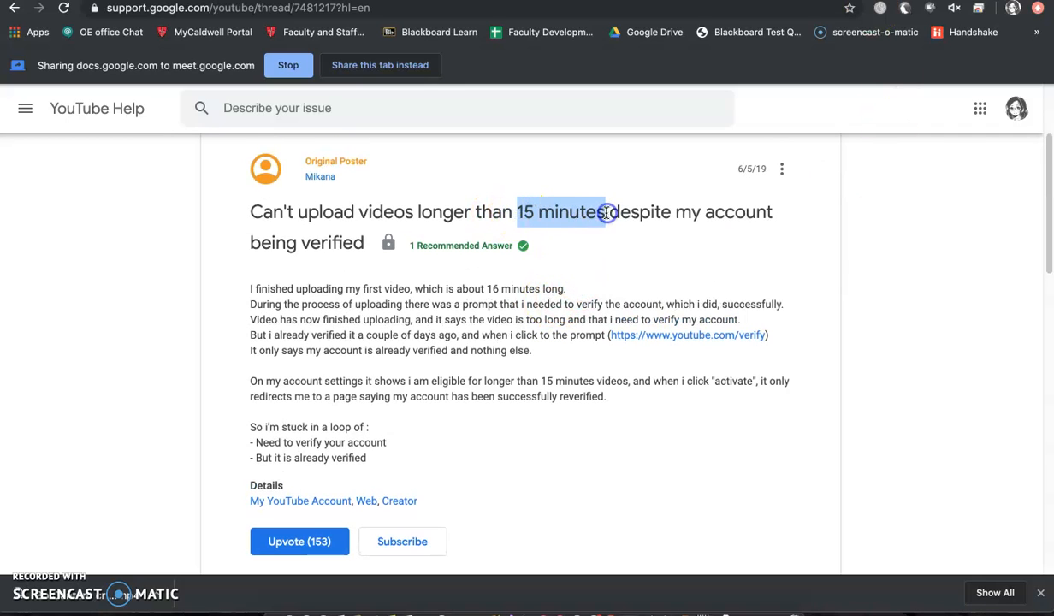
{"action": "scroll", "coordinate": [557, 304], "scroll_direction": "down", "scroll_amount": 1}
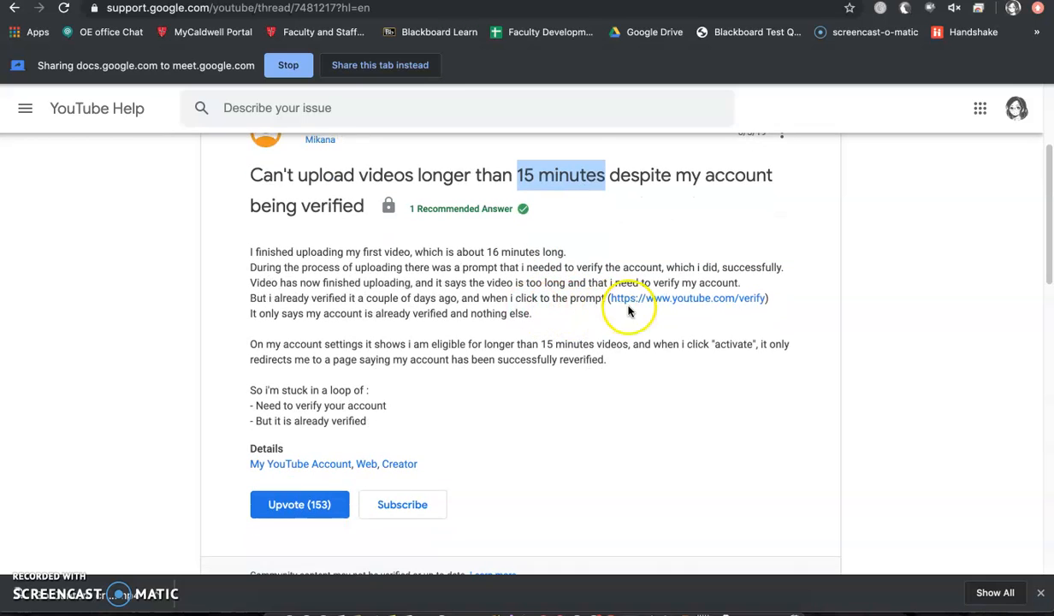
{"action": "left_click", "coordinate": [687, 300]}
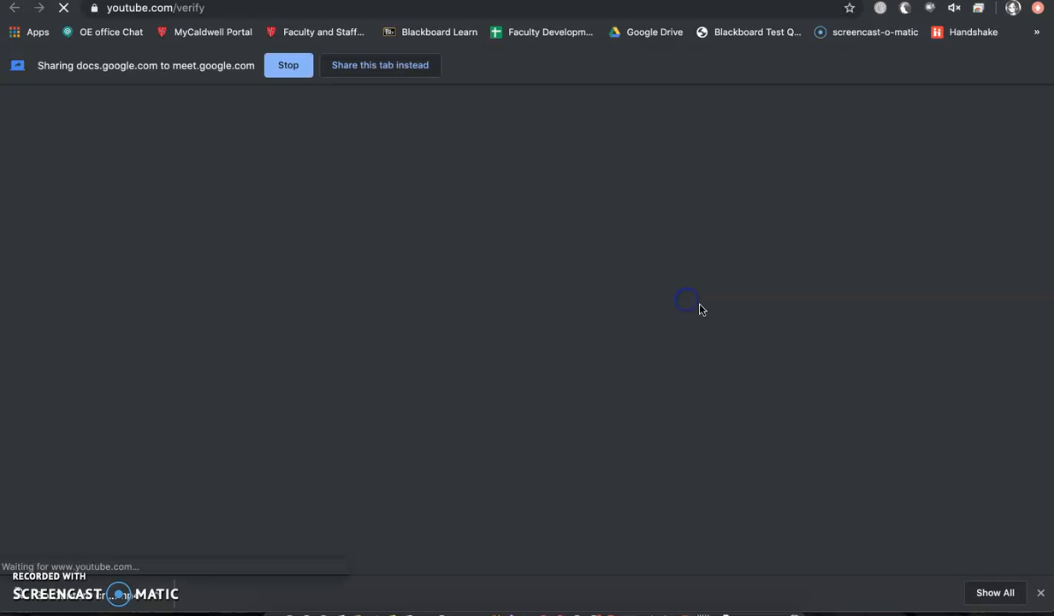